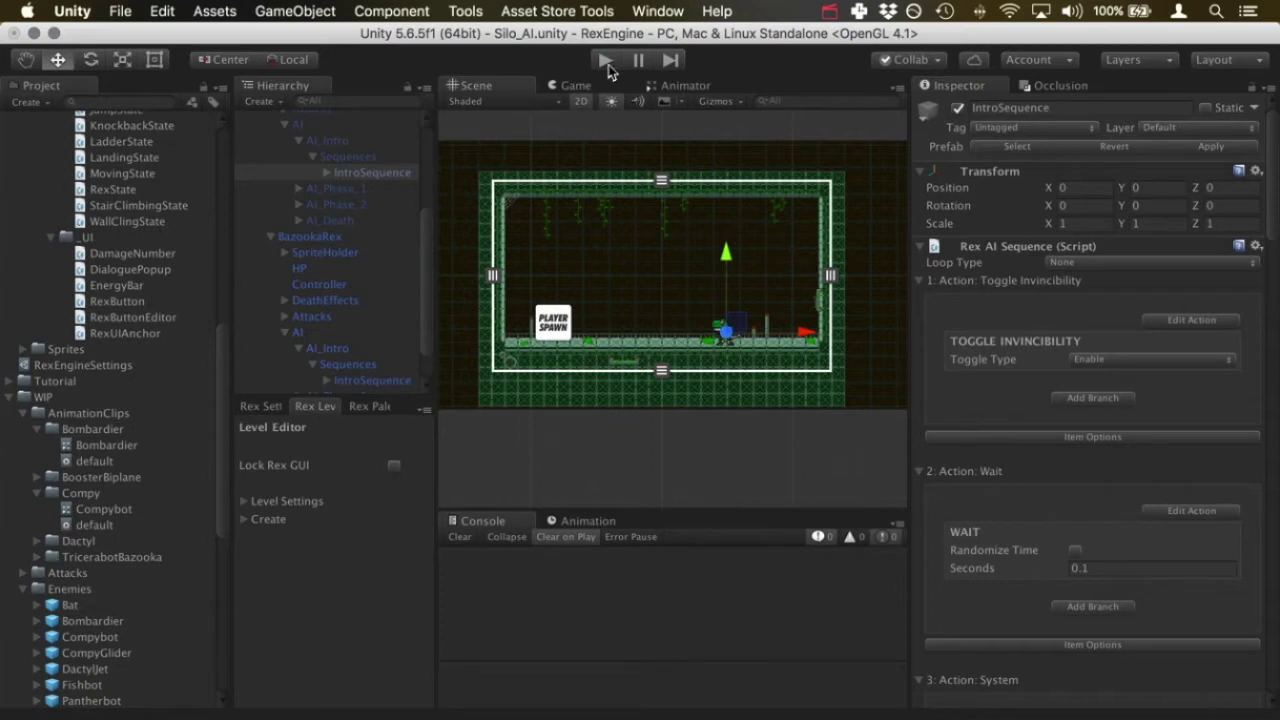
Play-test the scene twice to watch the intro behaviour of BazookaRex_Old, stopping playback each time
{"action": "left_click", "coordinate": [606, 61]}
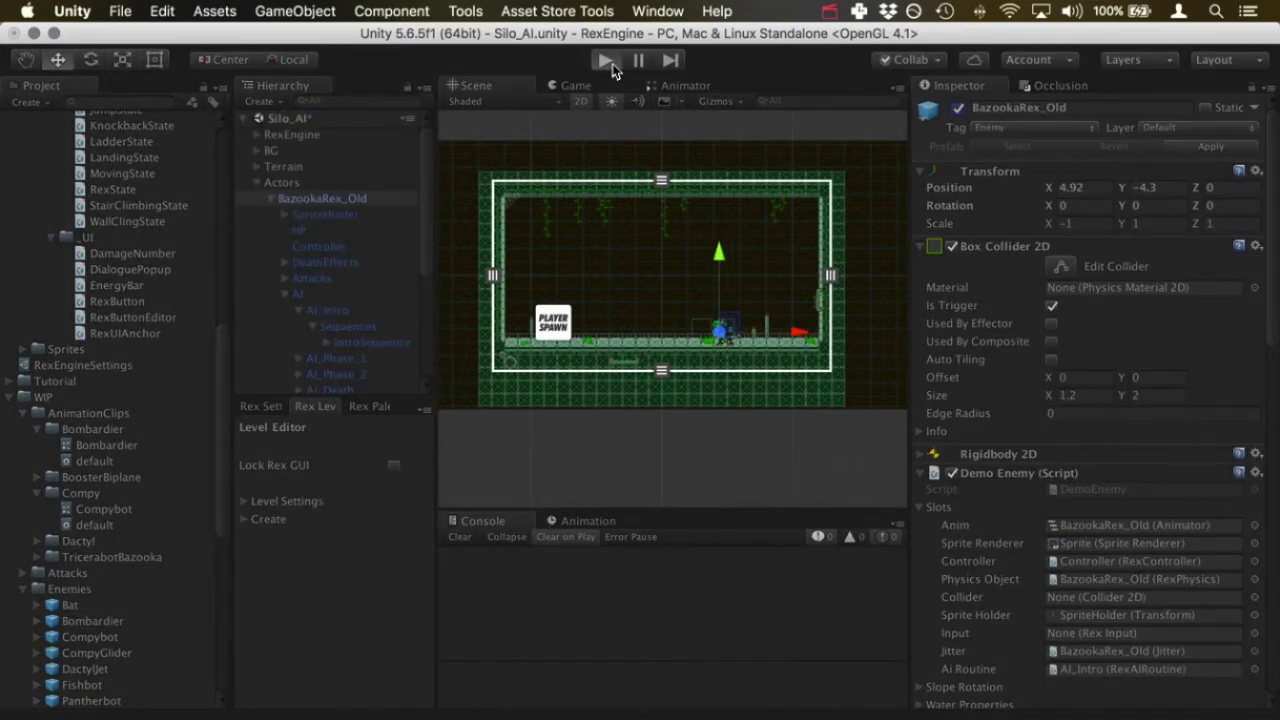
{"action": "left_click", "coordinate": [607, 62]}
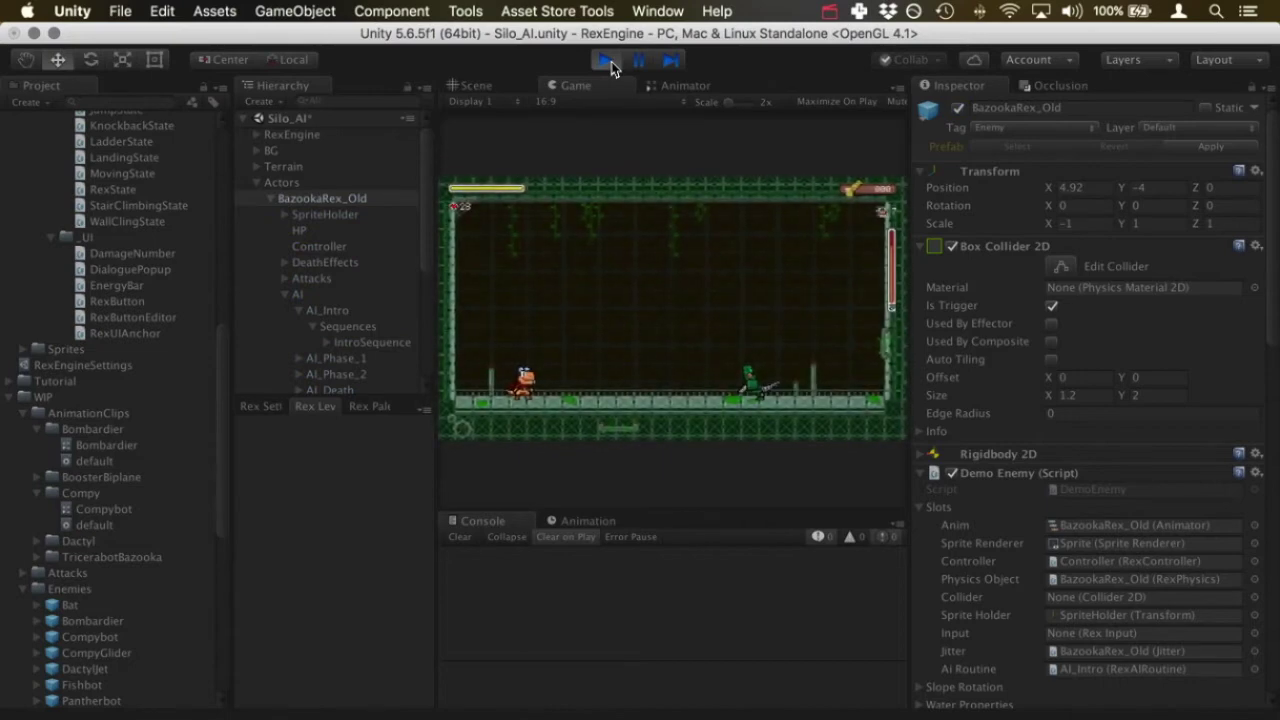
{"action": "left_click", "coordinate": [607, 62]}
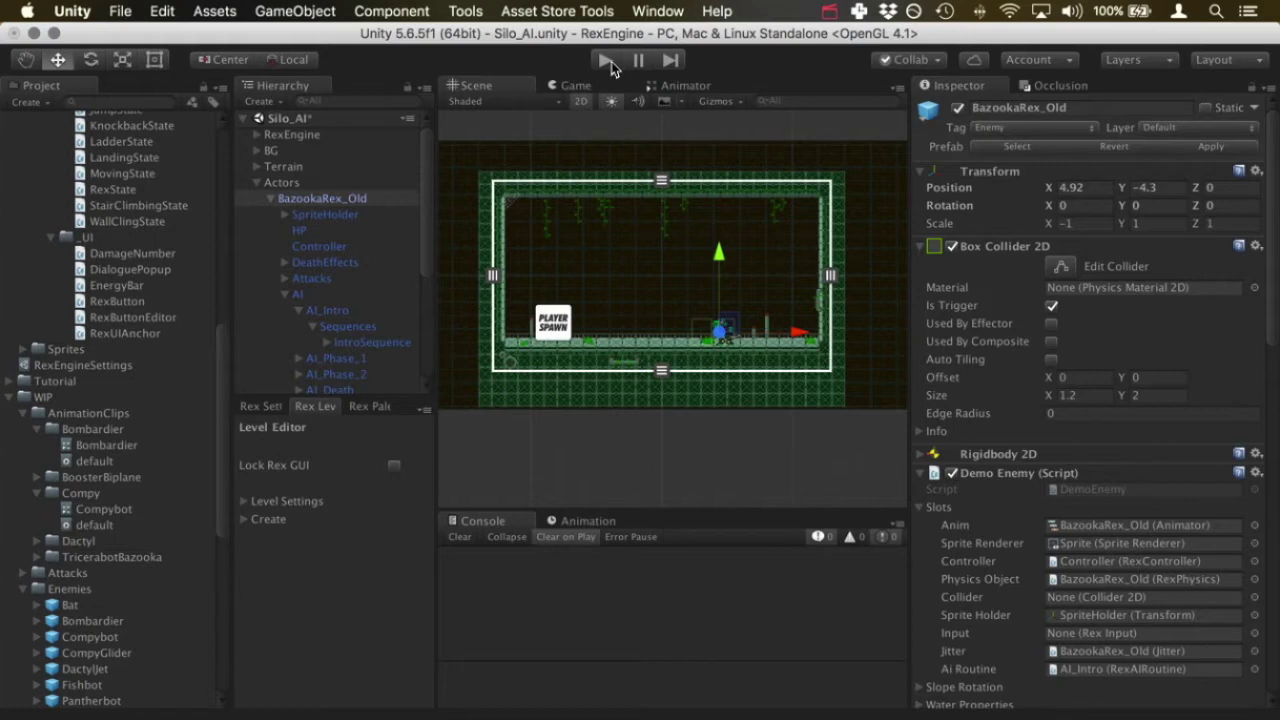
{"action": "left_click", "coordinate": [607, 61]}
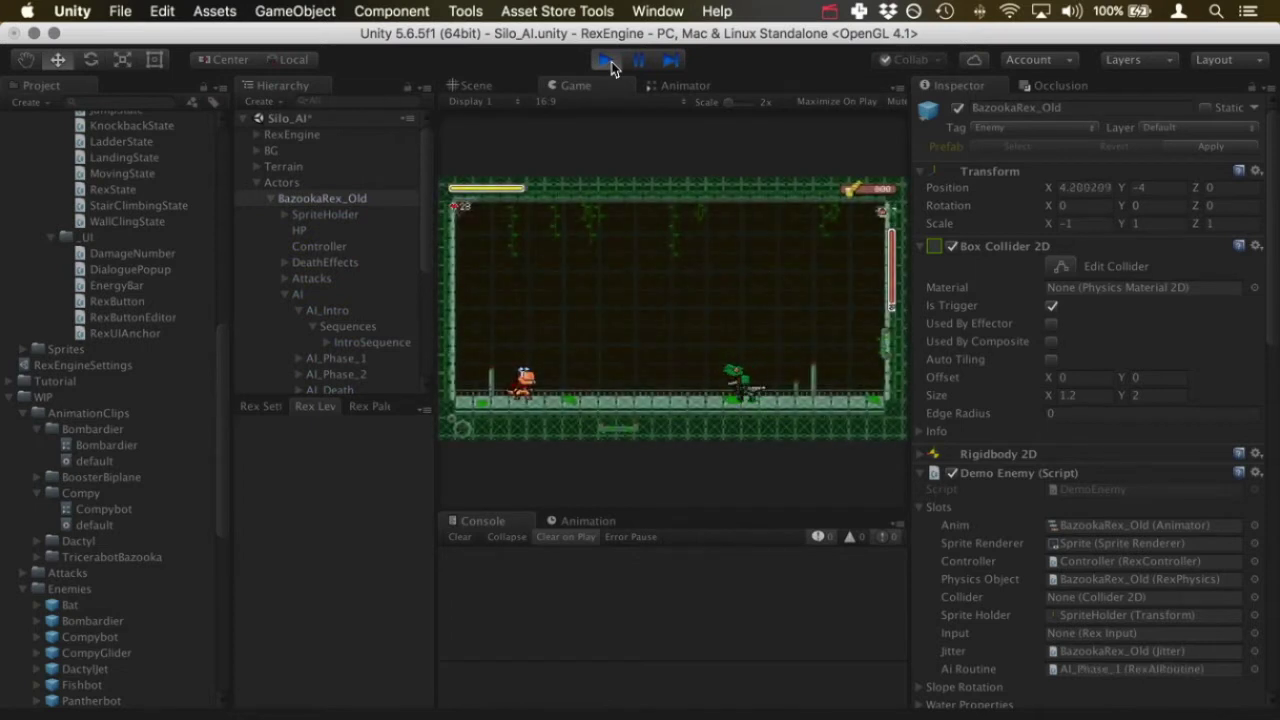
{"action": "left_click", "coordinate": [608, 61]}
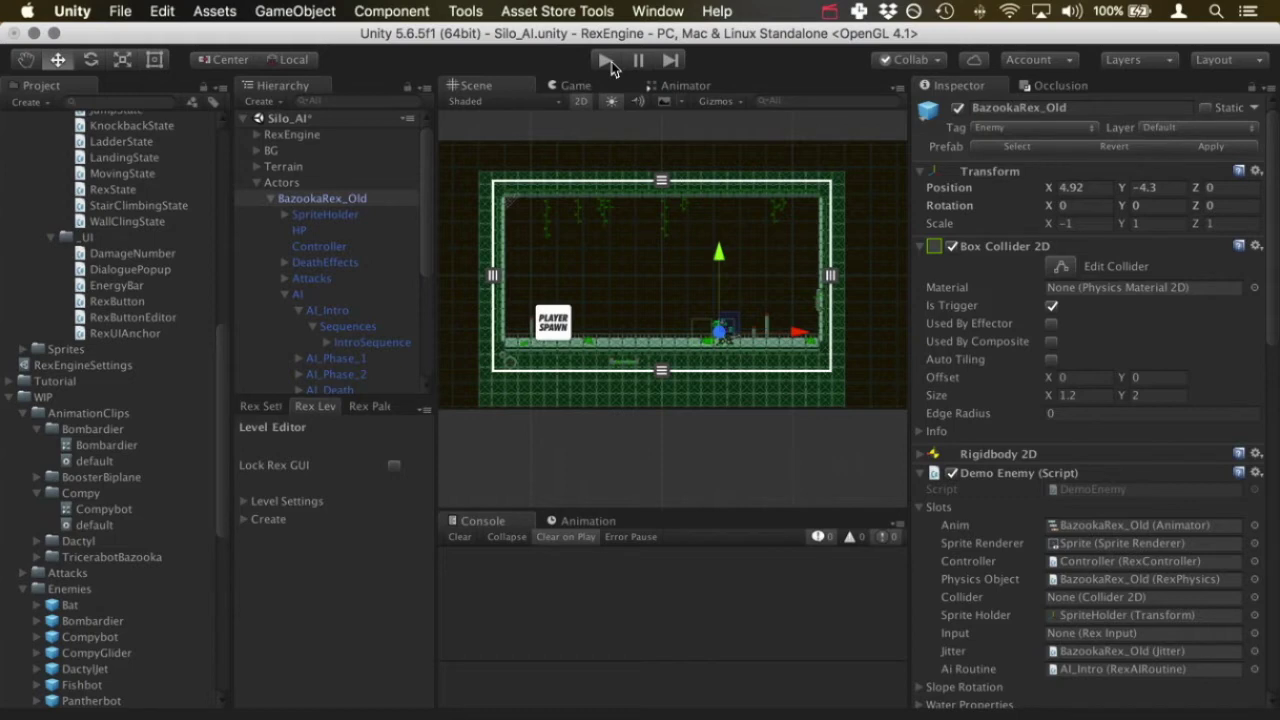
Swap the active boss by deactivating BazookaRex_Old and activating BazookaRex, and play-test the scene
{"action": "left_click", "coordinate": [394, 197]}
{"action": "key", "text": "ctrl+d"}
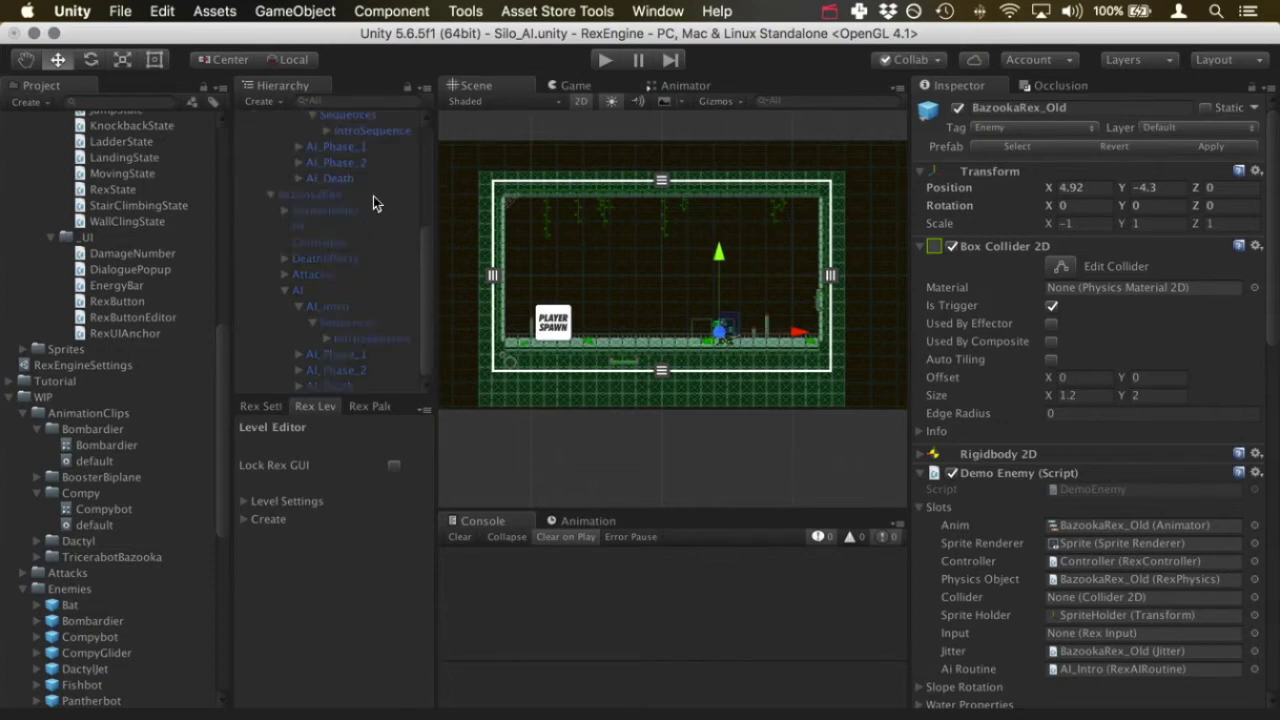
{"action": "left_click", "coordinate": [373, 194]}
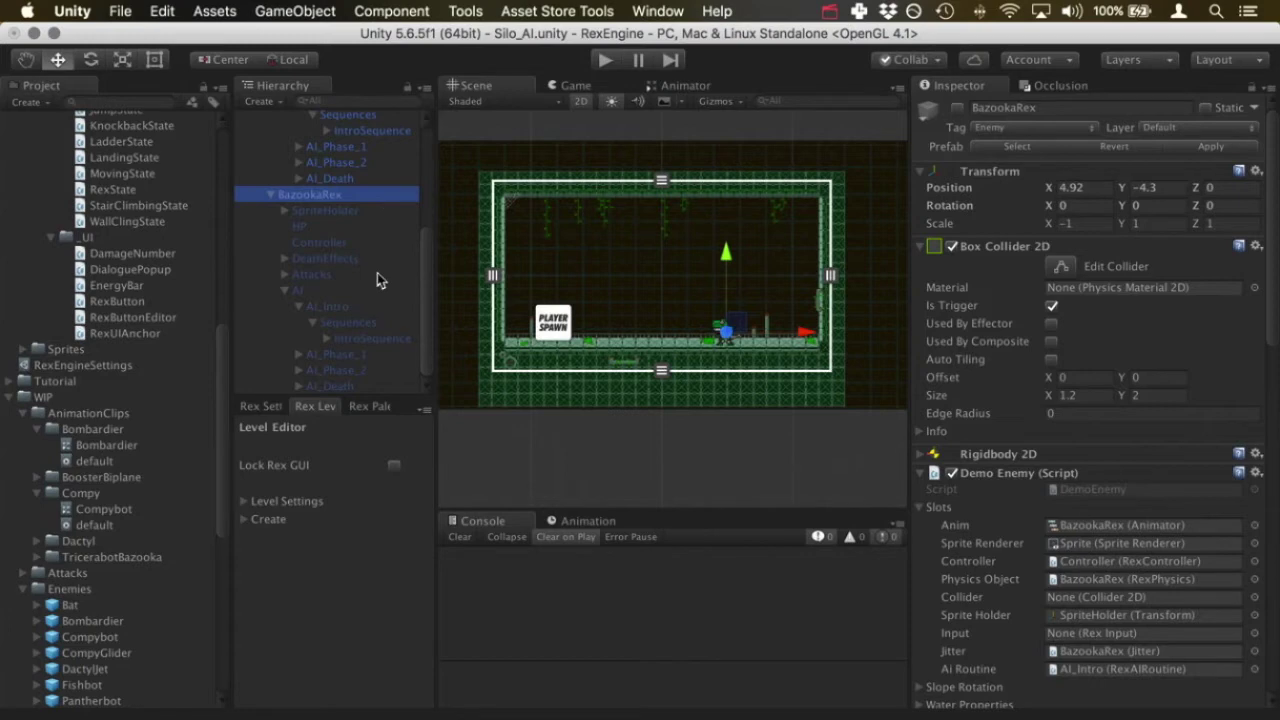
{"action": "scroll", "coordinate": [377, 273], "scroll_direction": "up", "scroll_amount": 5}
{"action": "left_click", "coordinate": [345, 197]}
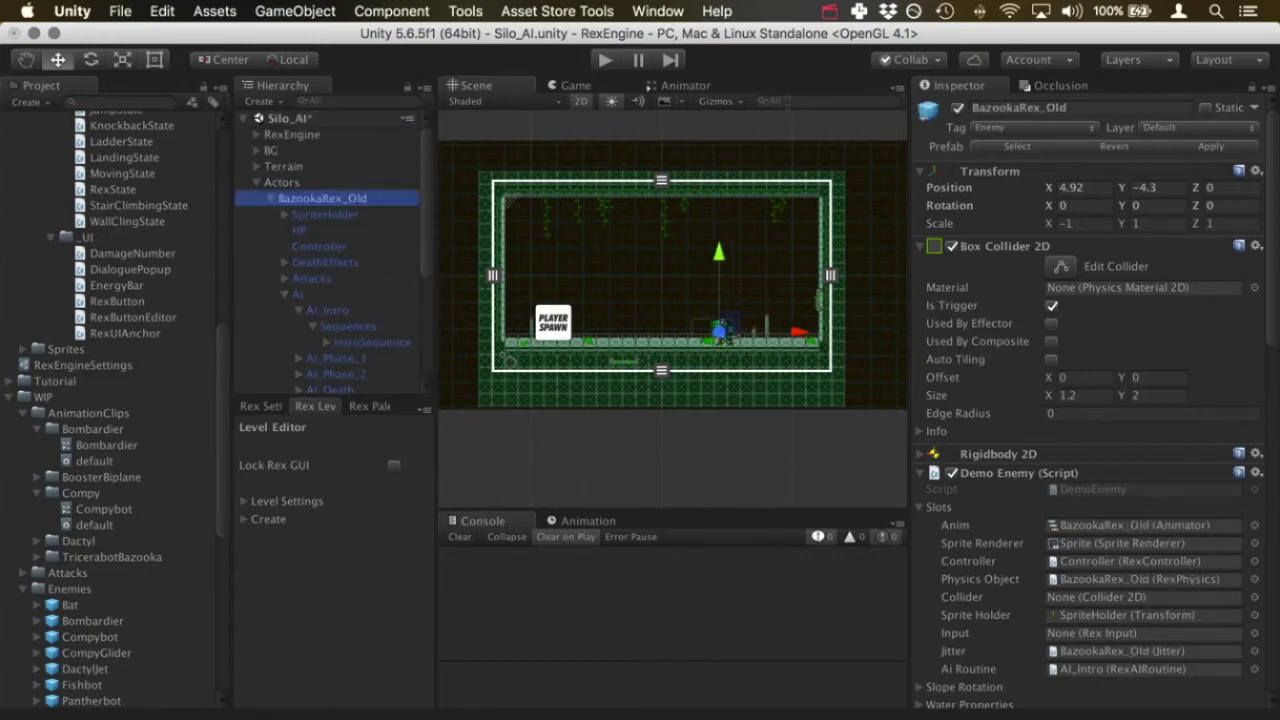
{"action": "left_click", "coordinate": [957, 107]}
{"action": "scroll", "coordinate": [330, 280], "scroll_direction": "down", "scroll_amount": 3}
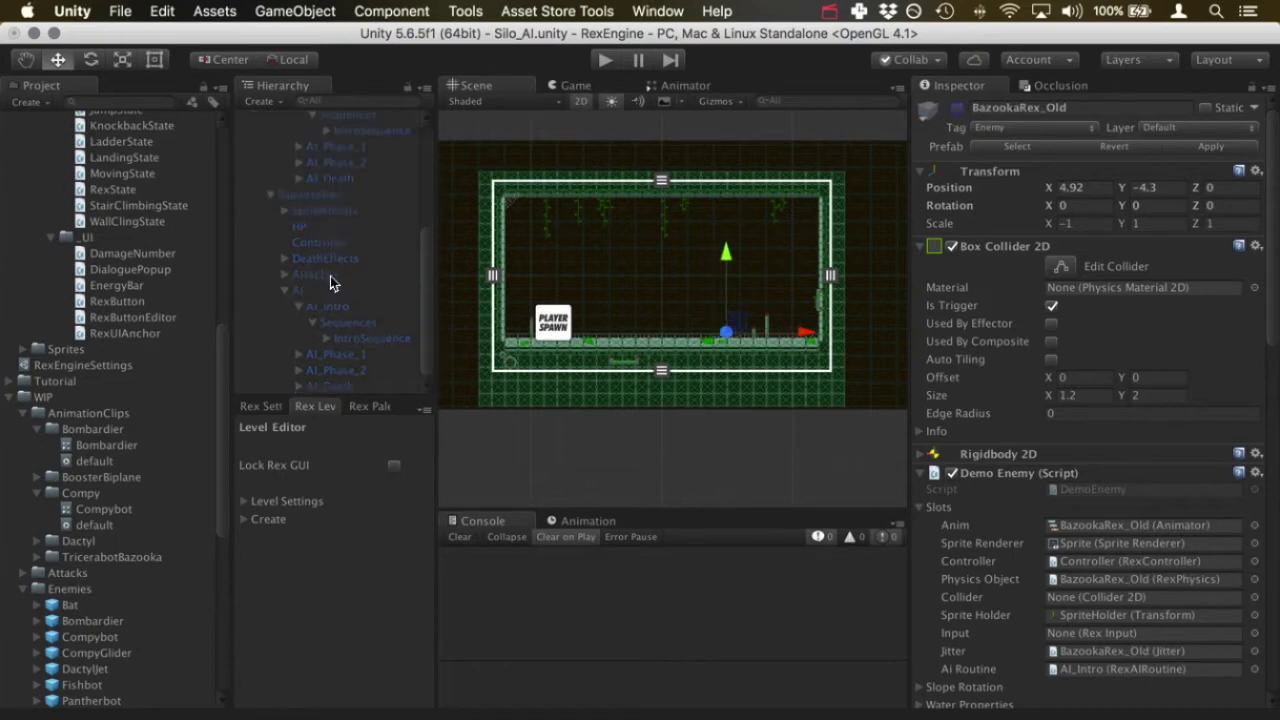
{"action": "left_click", "coordinate": [345, 194]}
{"action": "left_click", "coordinate": [957, 107]}
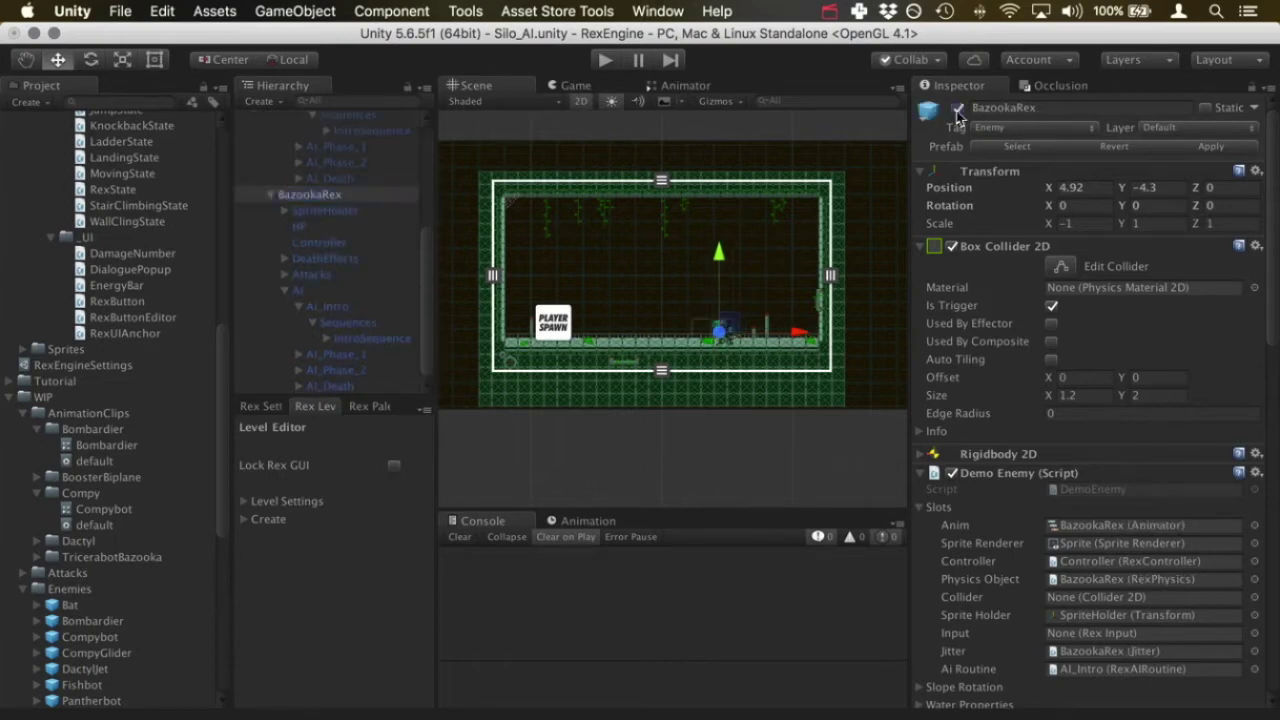
{"action": "left_click", "coordinate": [604, 61]}
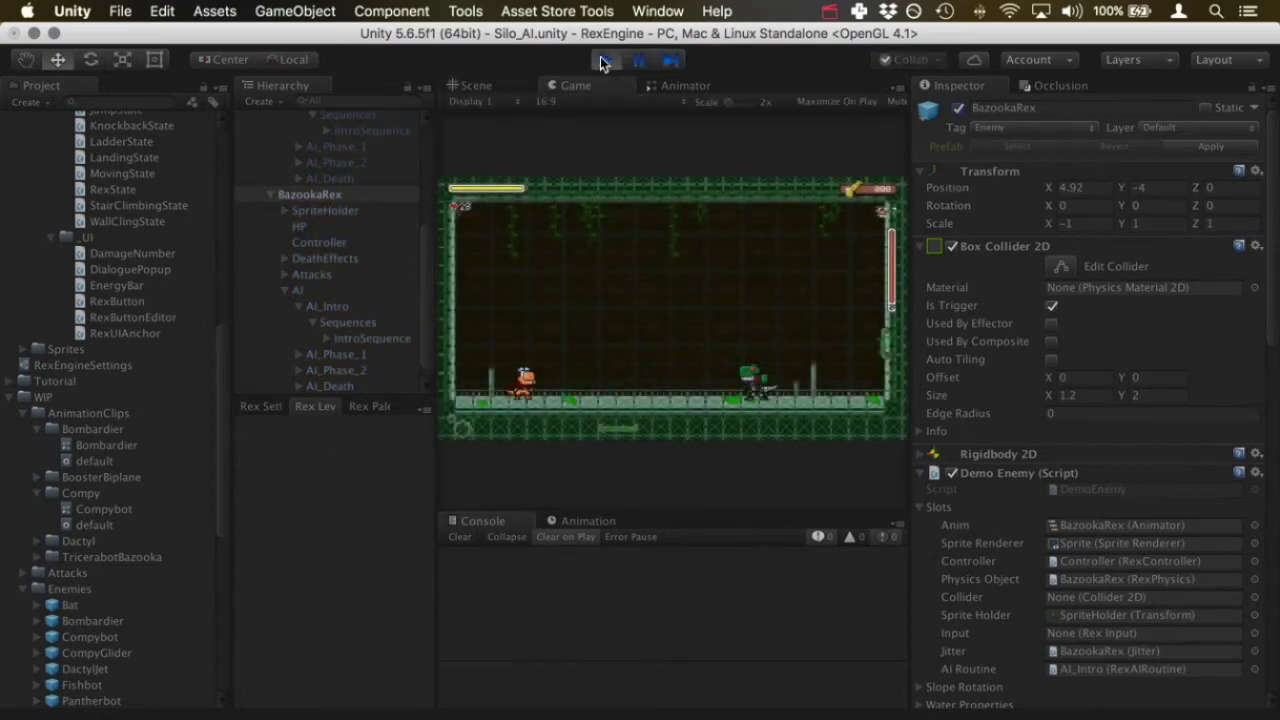
{"action": "left_click", "coordinate": [603, 61]}
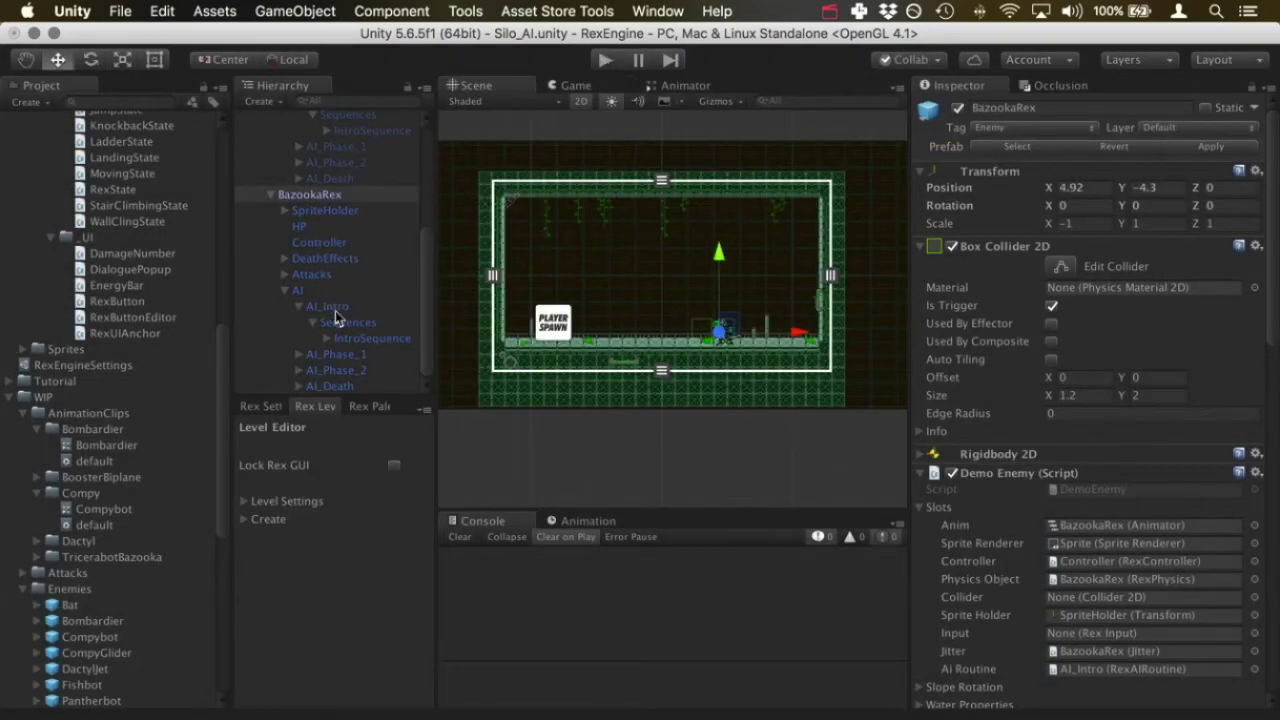
Examine BazookaRex's AI object, the Rex Engine Add AI command, and the AI_Intro routine with its starting sequence
{"action": "left_click", "coordinate": [356, 337]}
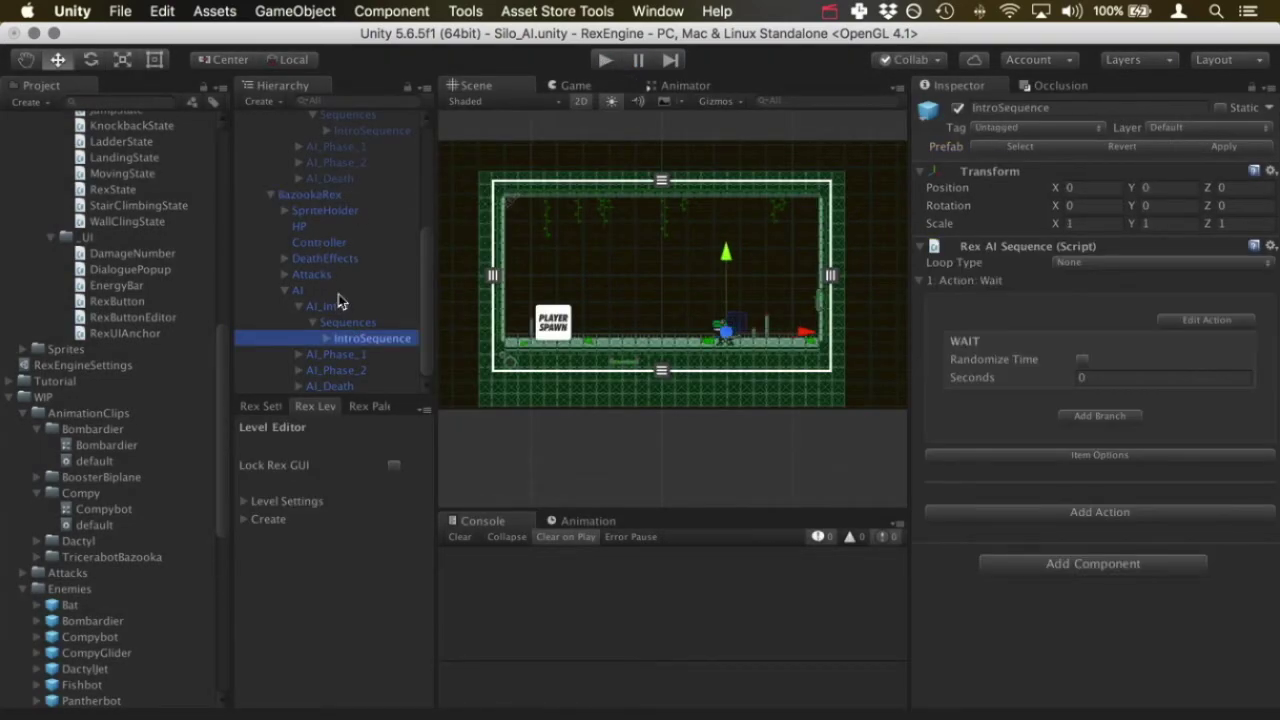
{"action": "left_click", "coordinate": [333, 294]}
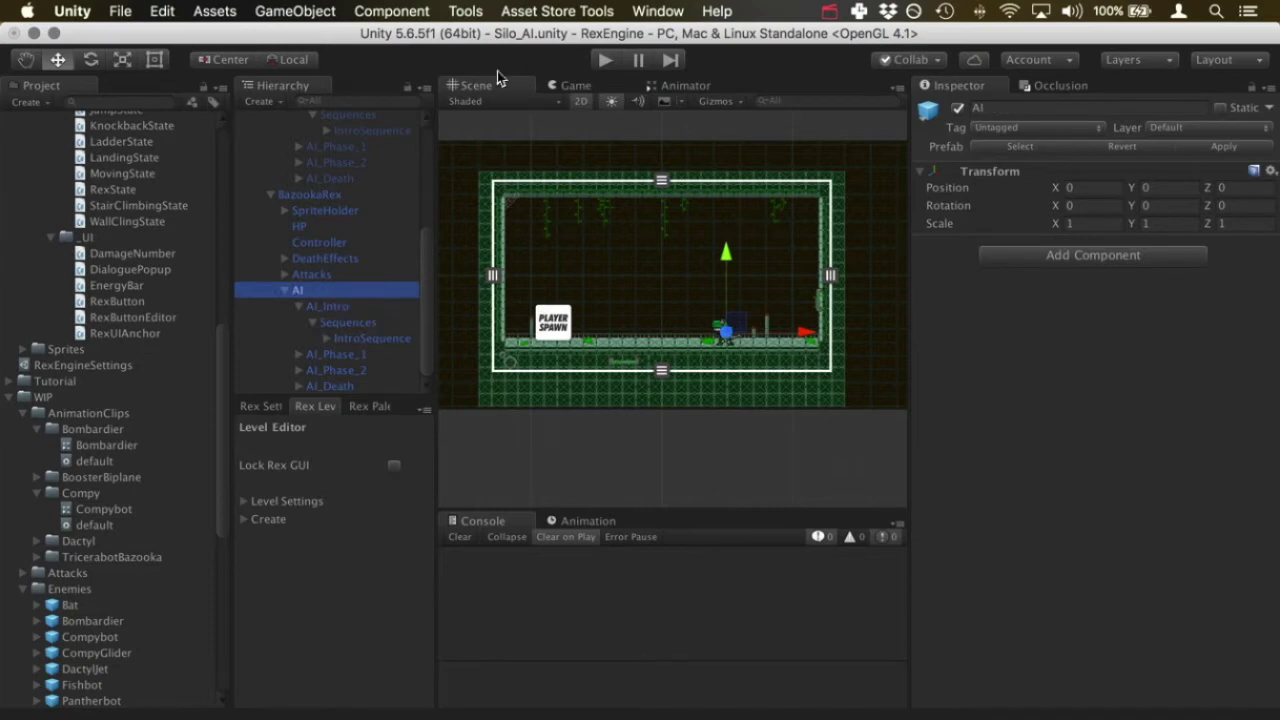
{"action": "left_click", "coordinate": [467, 10]}
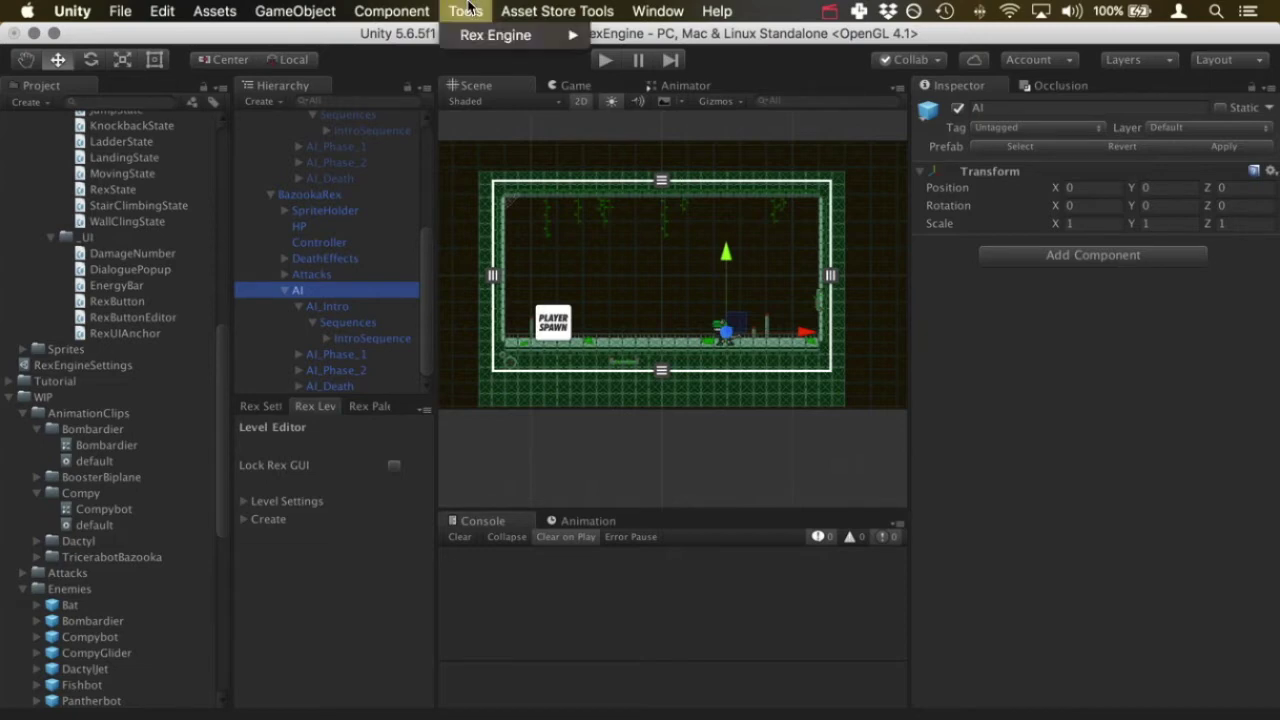
{"action": "mouse_move", "coordinate": [489, 40]}
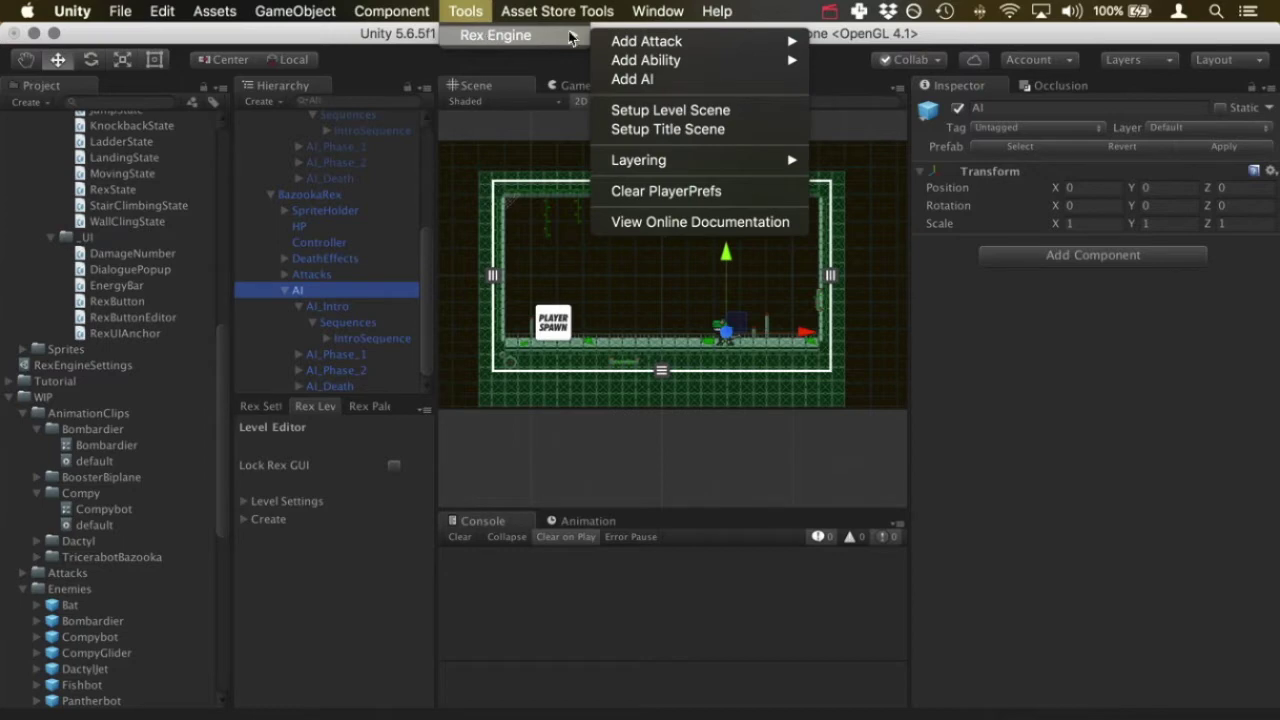
{"action": "left_click", "coordinate": [660, 80]}
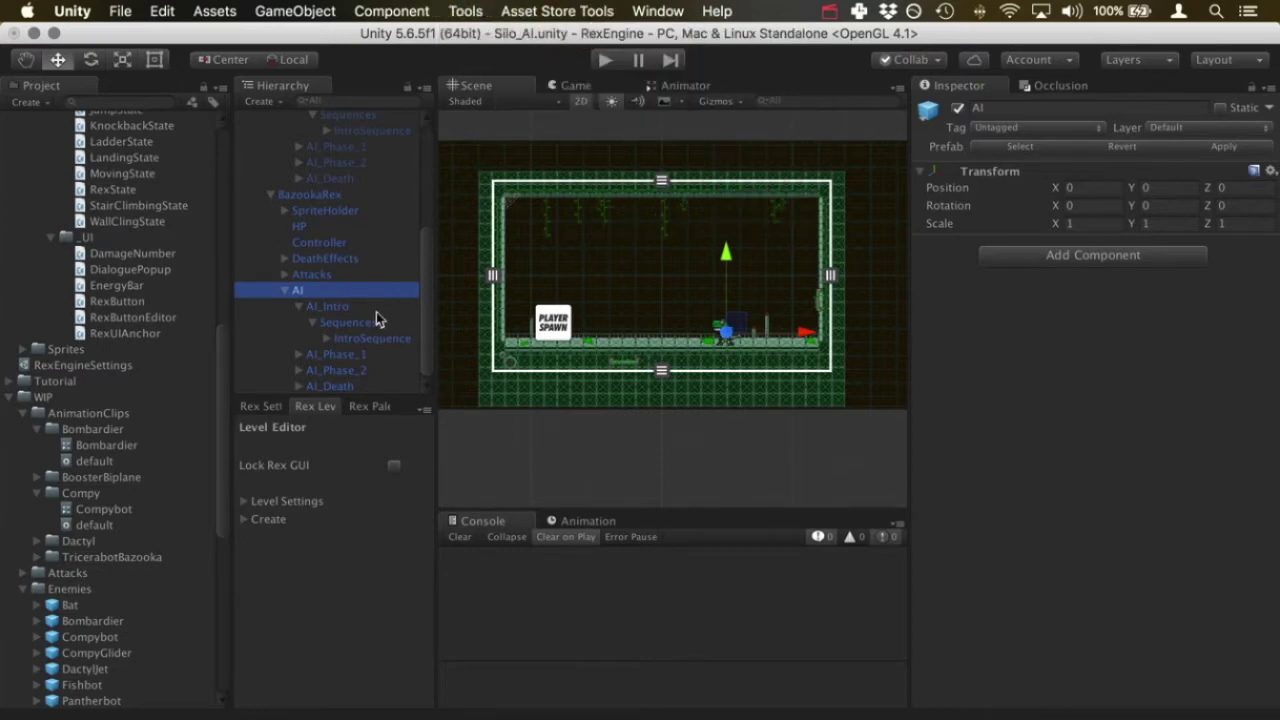
{"action": "left_click", "coordinate": [348, 306]}
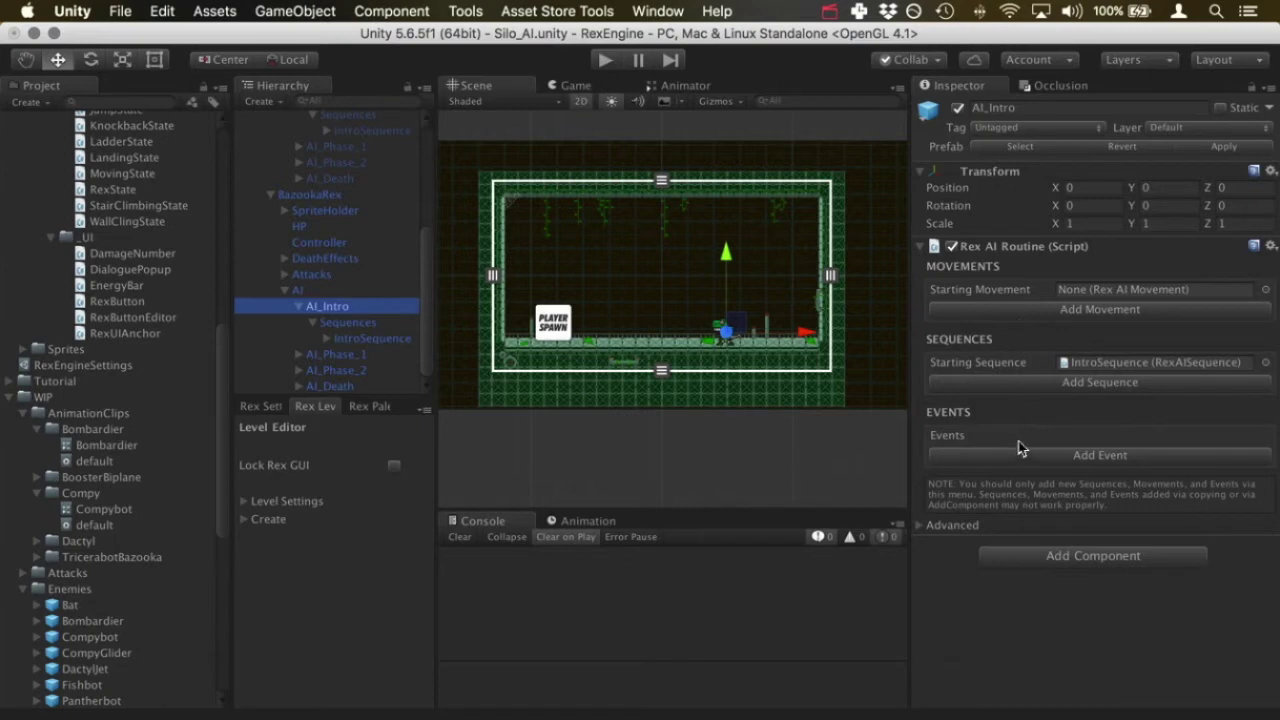
{"action": "left_click", "coordinate": [1124, 366]}
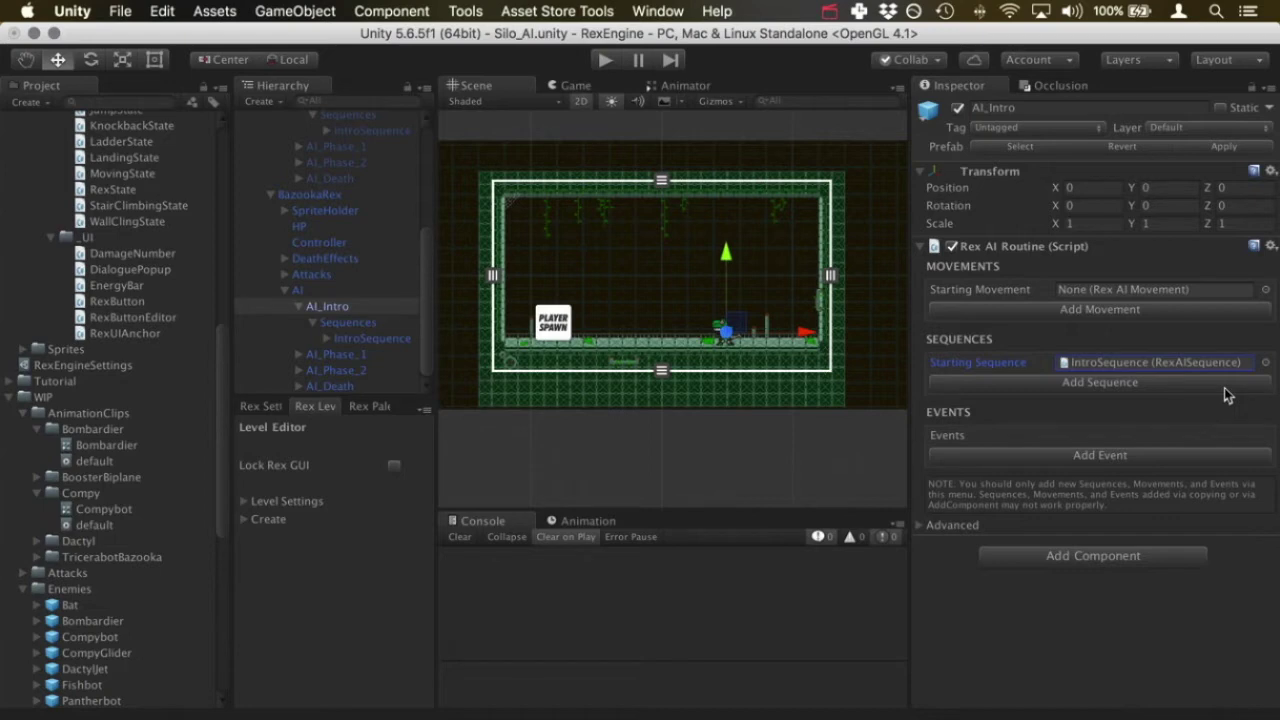
Change the first action of BazookaRex's IntroSequence from Wait to Toggle Invincibility, keeping its toggle type on Enable
{"action": "left_click", "coordinate": [369, 340]}
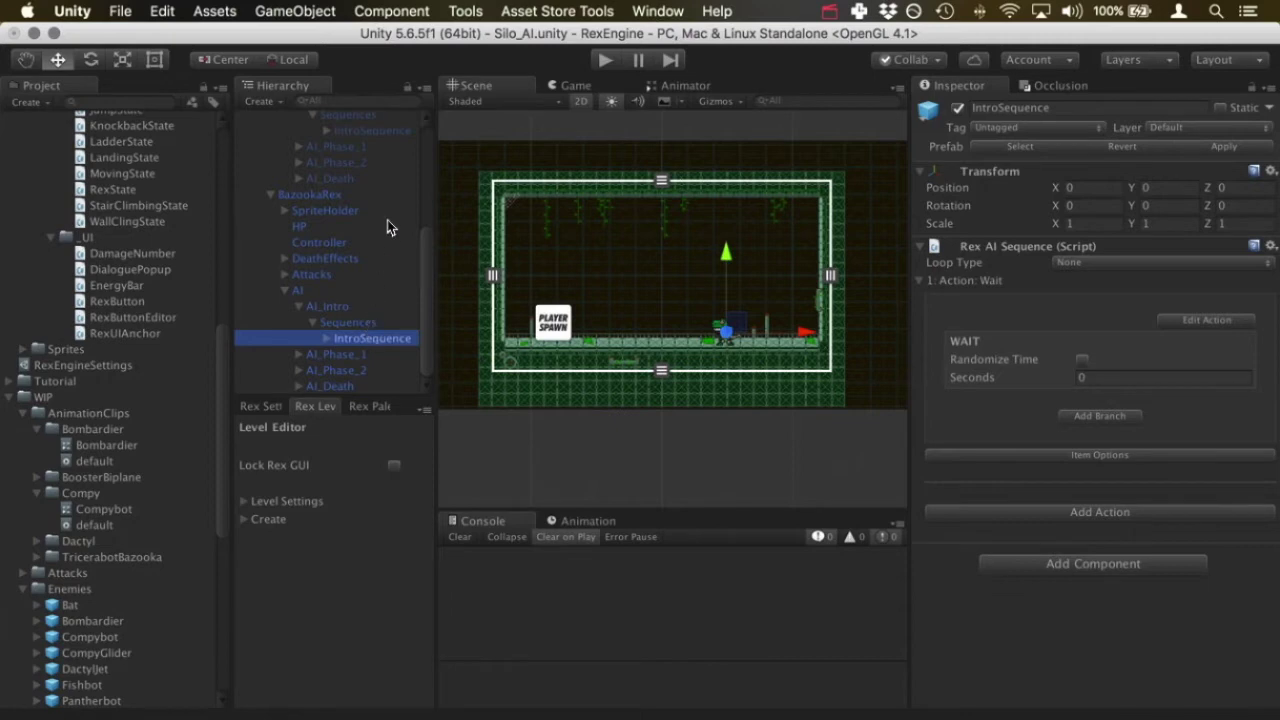
{"action": "left_click", "coordinate": [381, 132]}
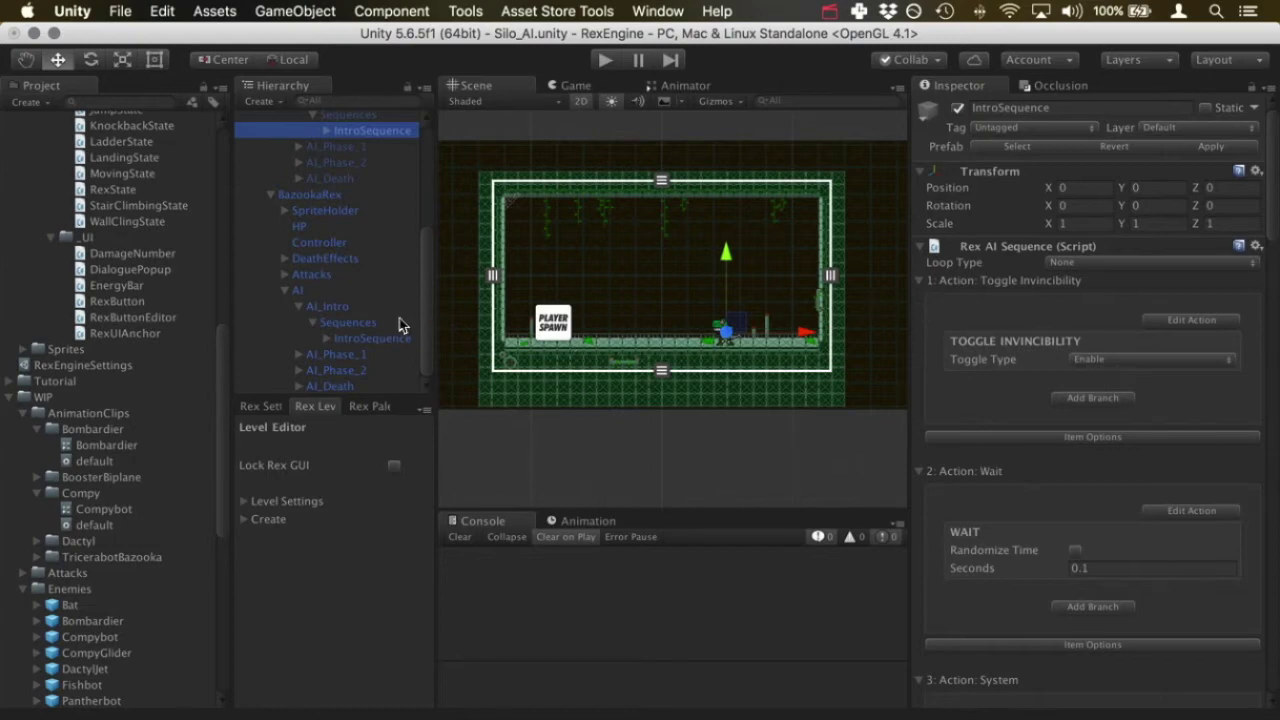
{"action": "left_click", "coordinate": [378, 338]}
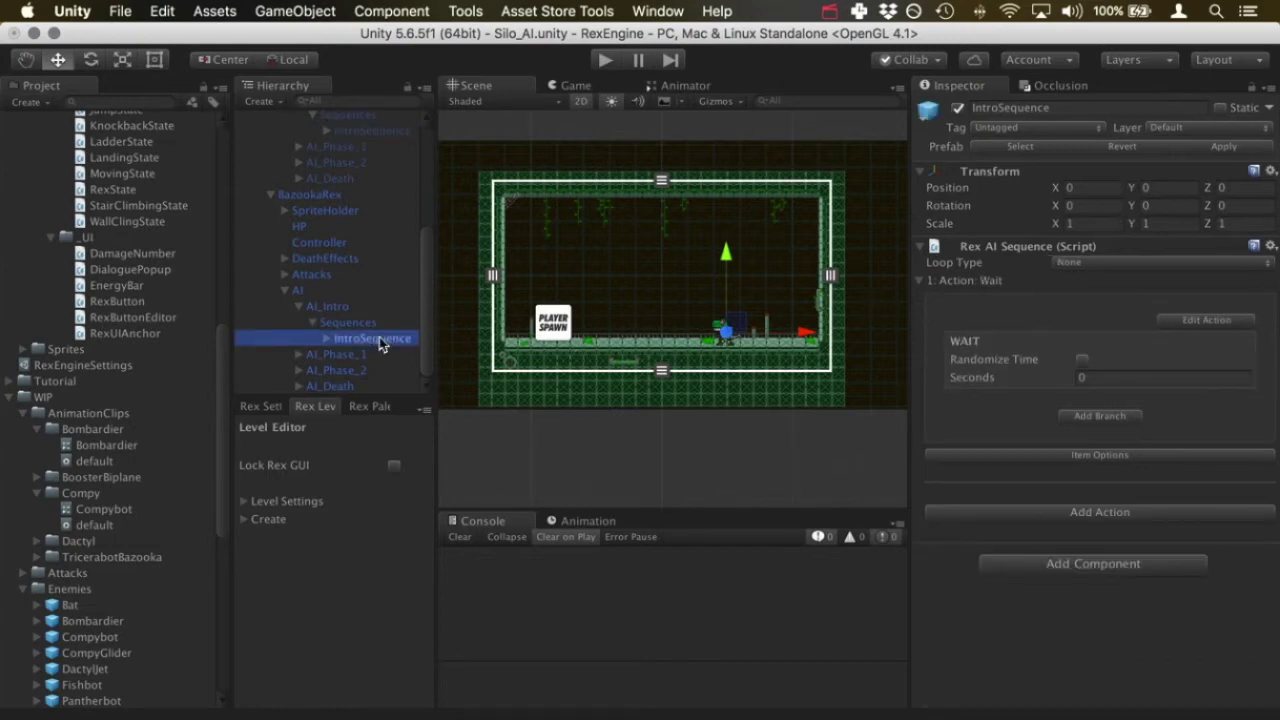
{"action": "left_click", "coordinate": [1236, 321]}
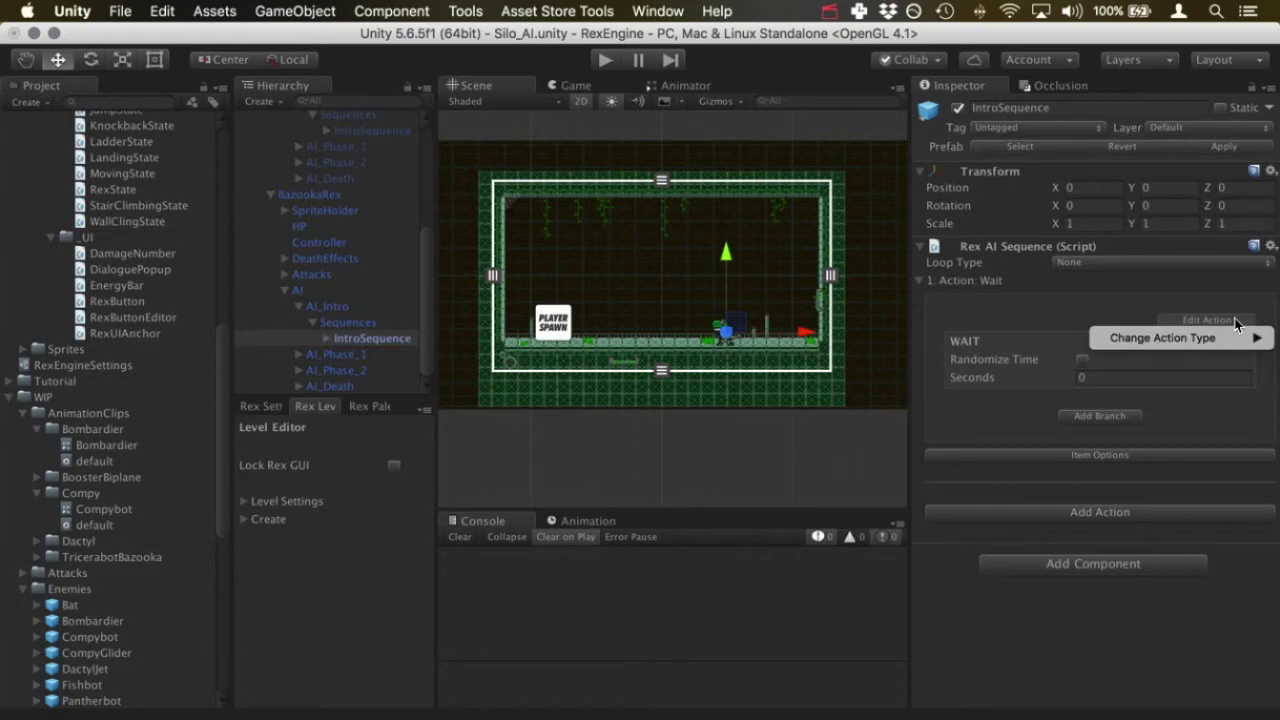
{"action": "left_click", "coordinate": [1198, 316]}
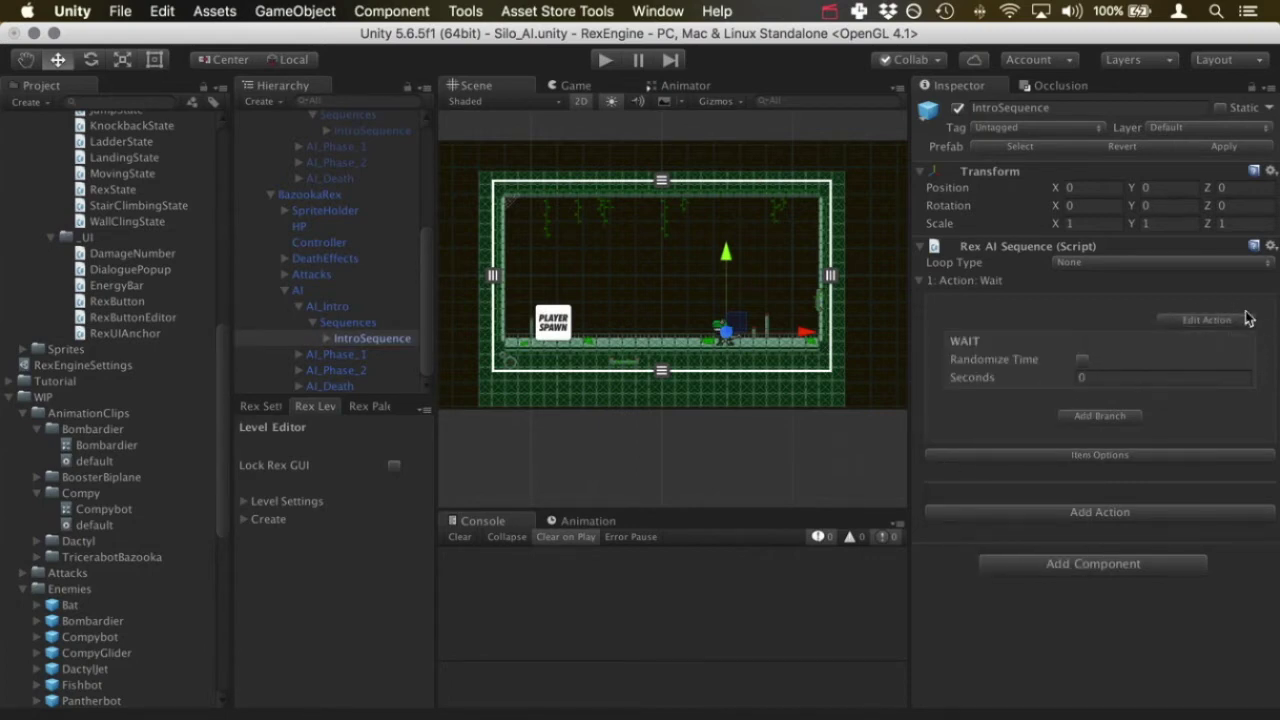
{"action": "left_click", "coordinate": [1200, 320]}
{"action": "mouse_move", "coordinate": [1194, 340]}
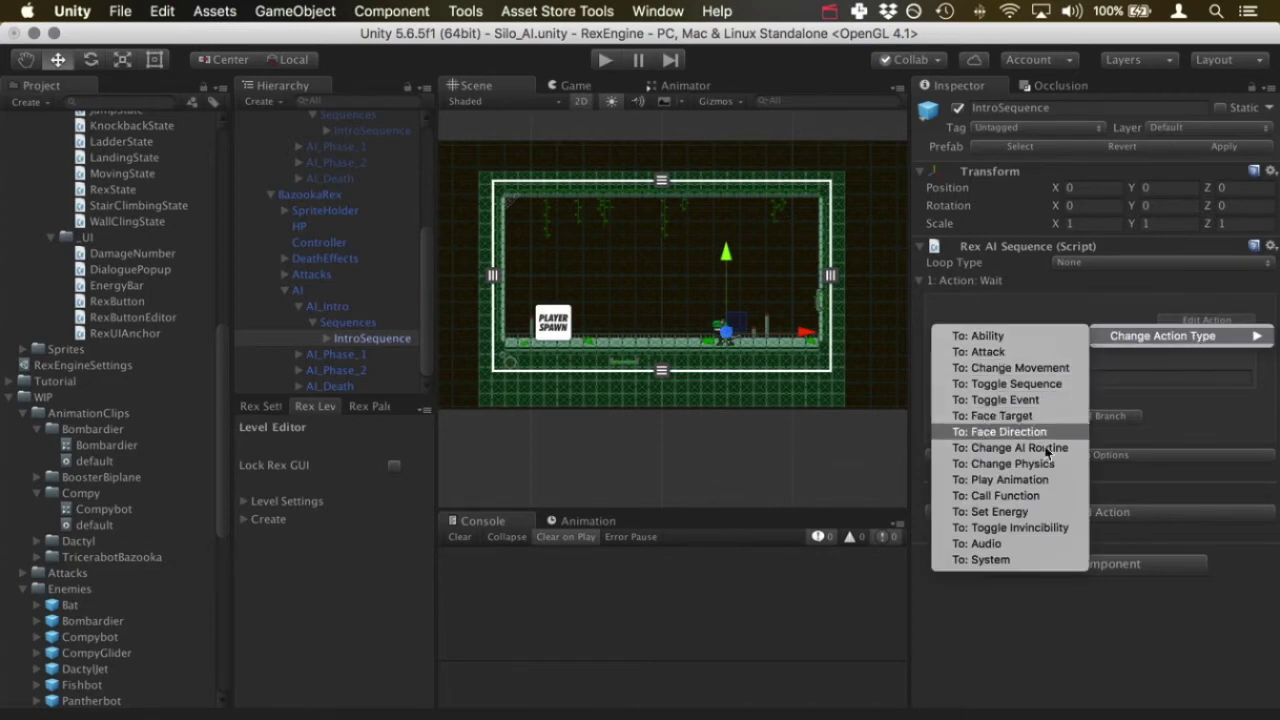
{"action": "left_click", "coordinate": [1052, 528]}
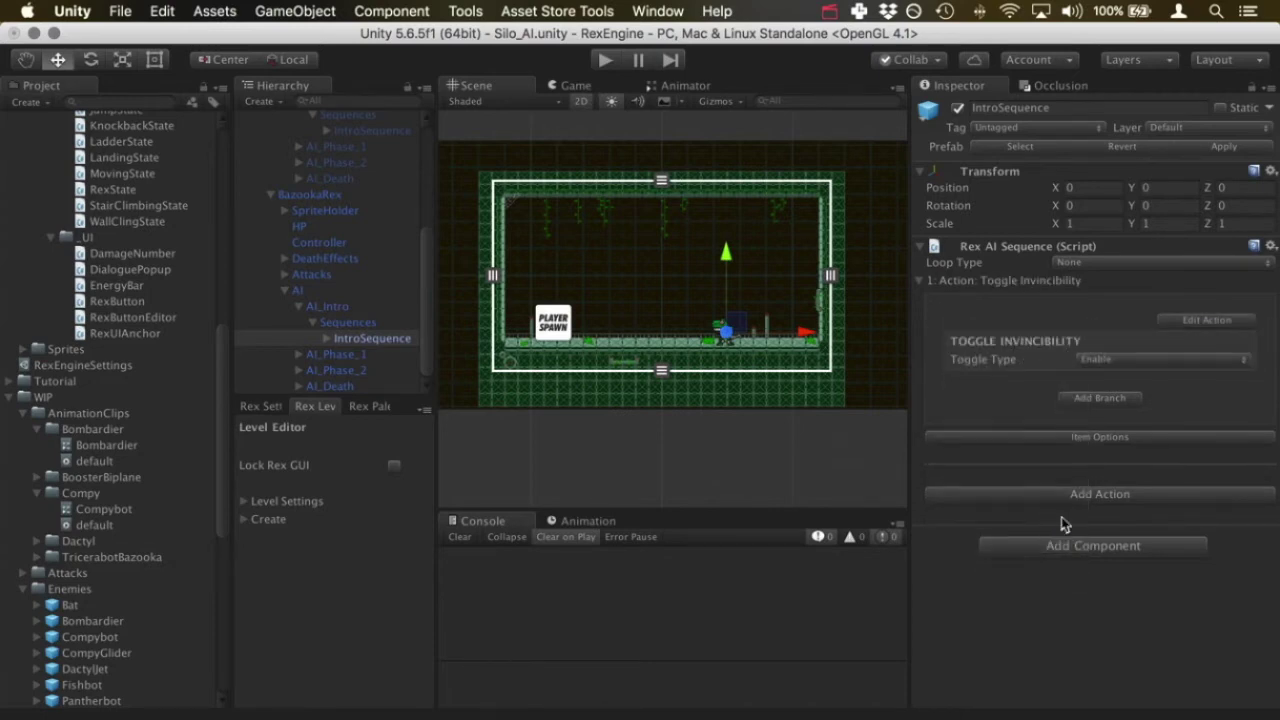
{"action": "left_click", "coordinate": [1215, 366]}
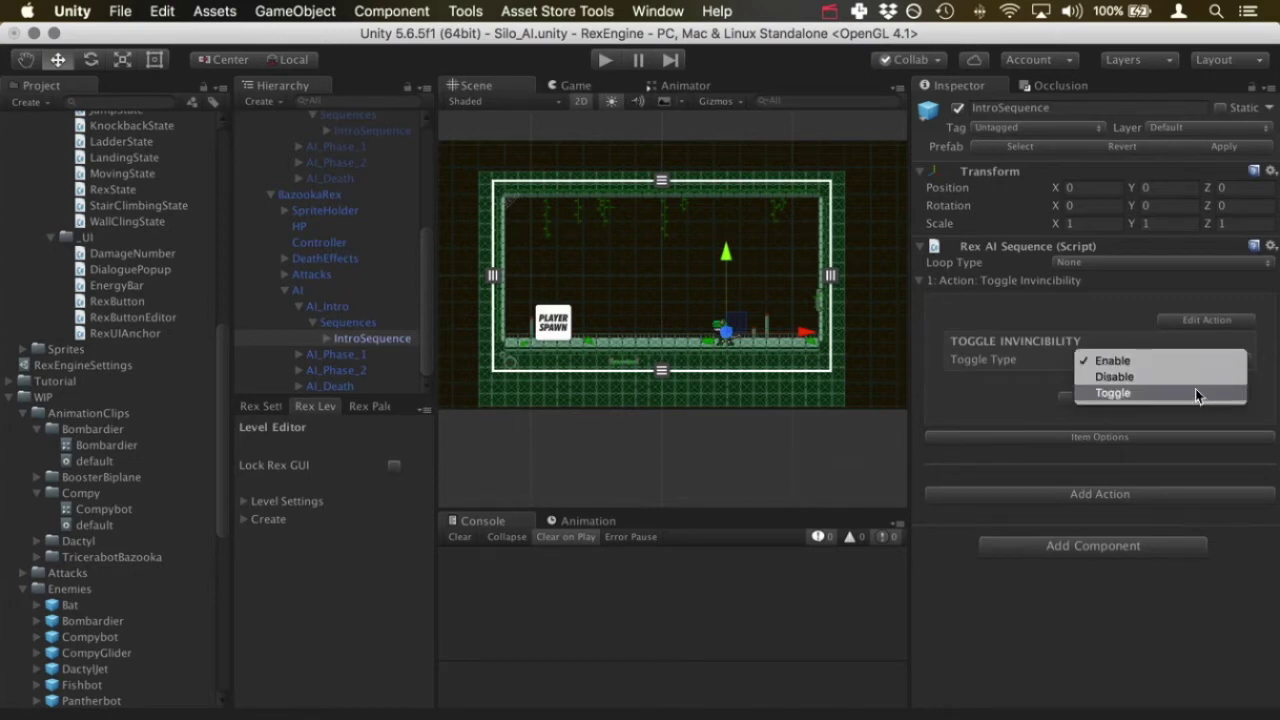
{"action": "left_click", "coordinate": [1135, 321]}
{"action": "left_click", "coordinate": [1123, 364]}
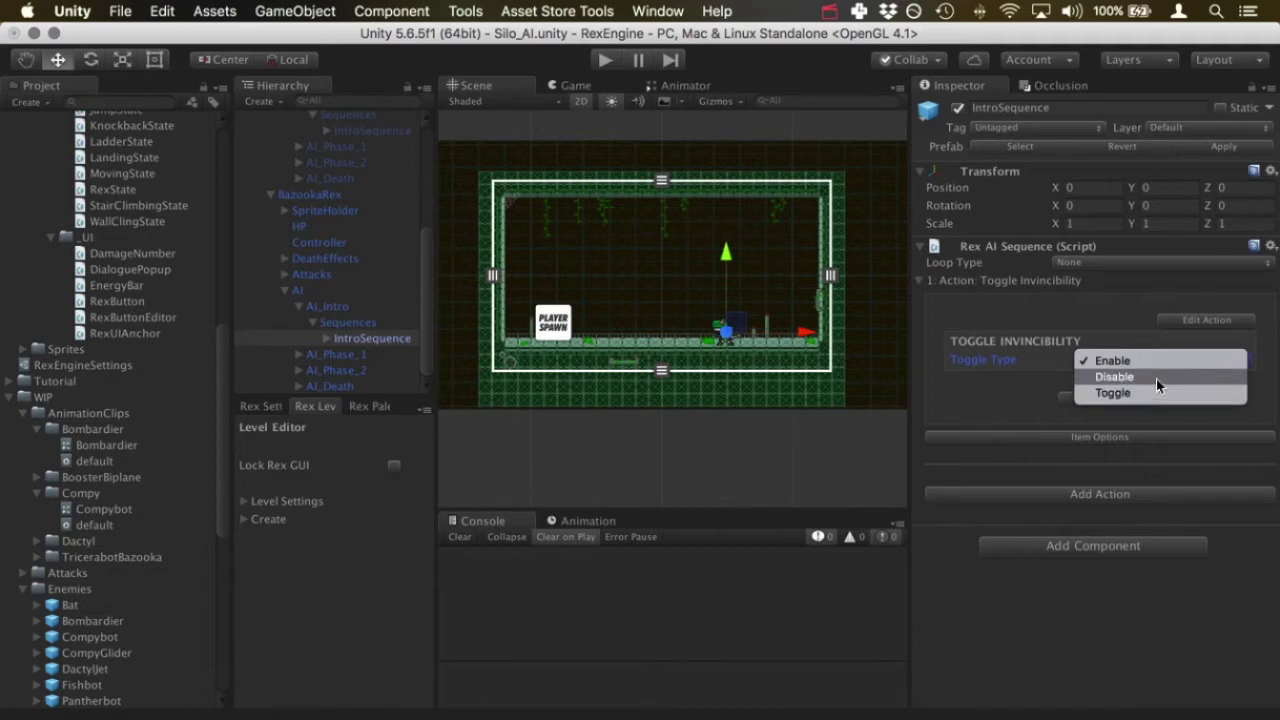
{"action": "left_click", "coordinate": [1157, 363]}
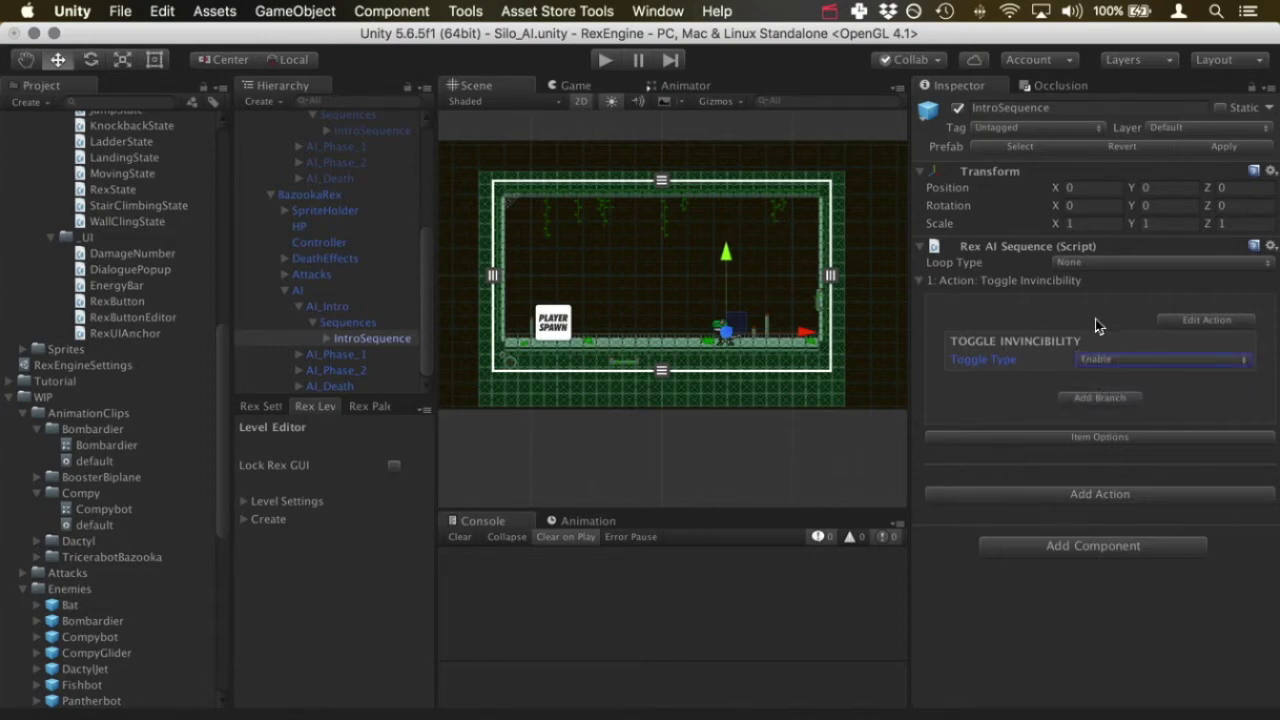
Following the old boss's IntroSequence, add a Wait action of 0.1 seconds as the second action in BazookaRex's IntroSequence
{"action": "left_click", "coordinate": [388, 131]}
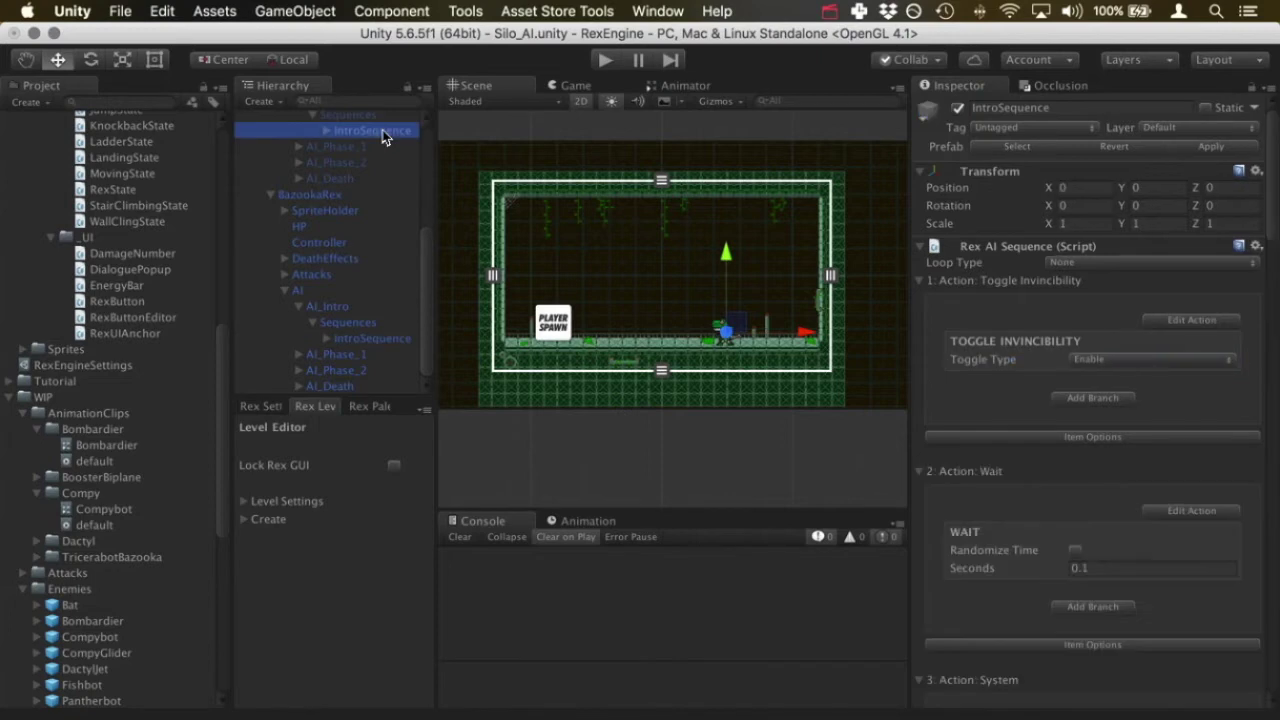
{"action": "scroll", "coordinate": [988, 397], "scroll_direction": "down", "scroll_amount": 5}
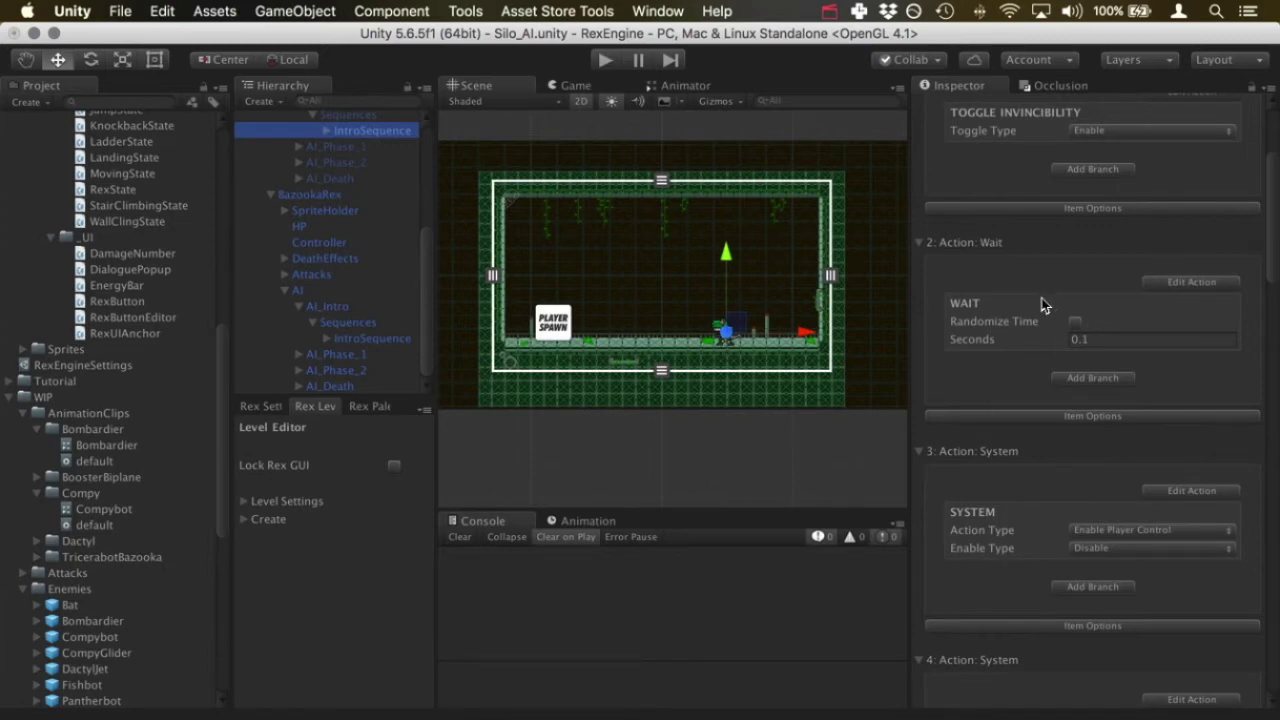
{"action": "left_click", "coordinate": [364, 340]}
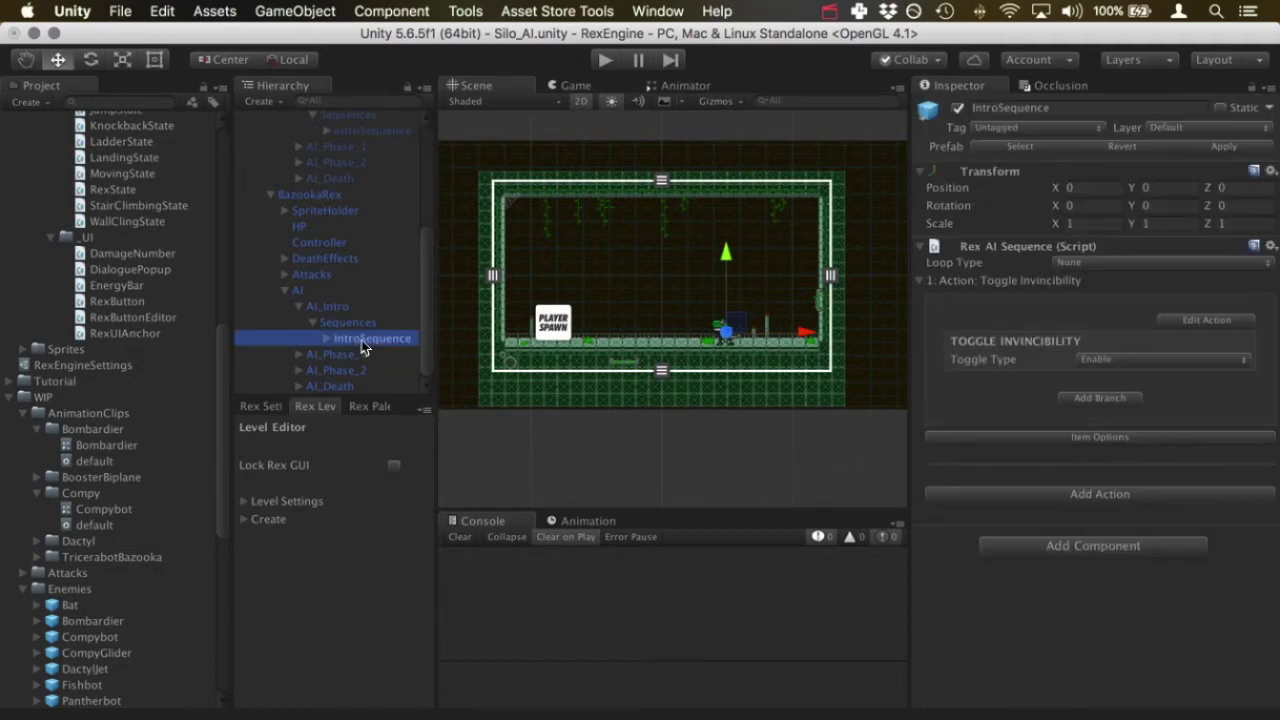
{"action": "left_click", "coordinate": [1188, 496]}
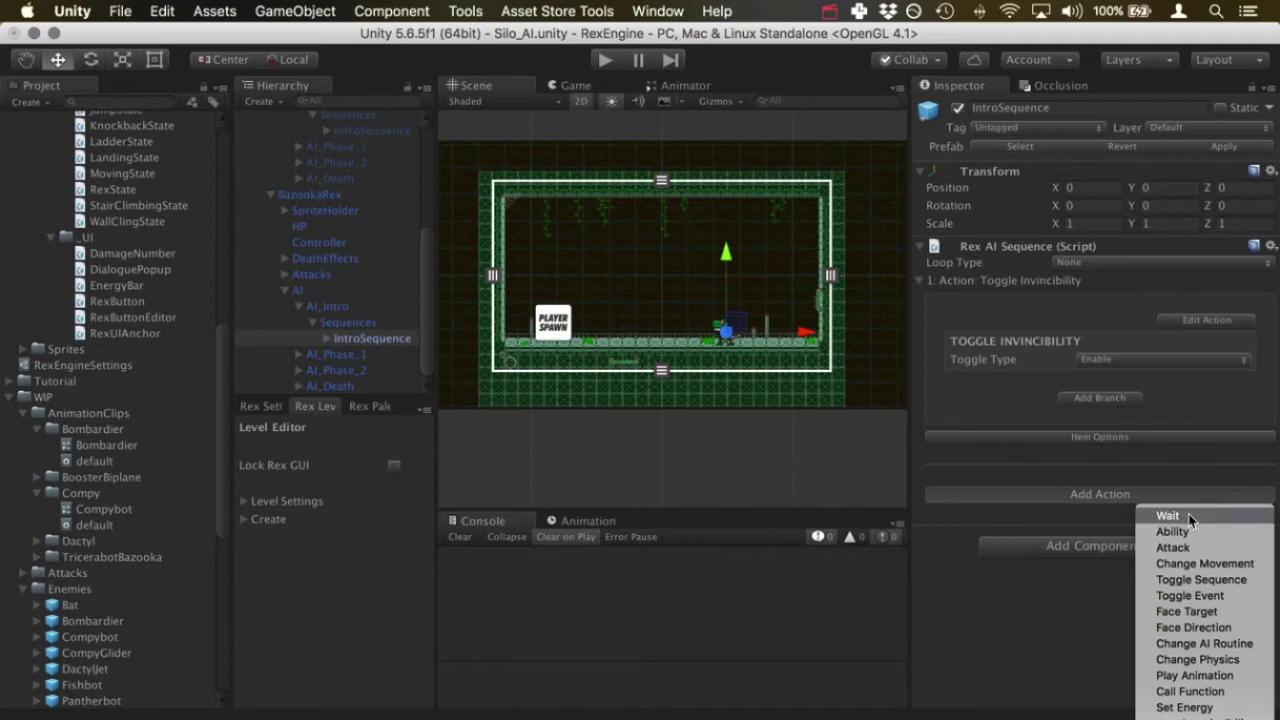
{"action": "left_click", "coordinate": [1190, 518]}
{"action": "left_click", "coordinate": [1088, 567]}
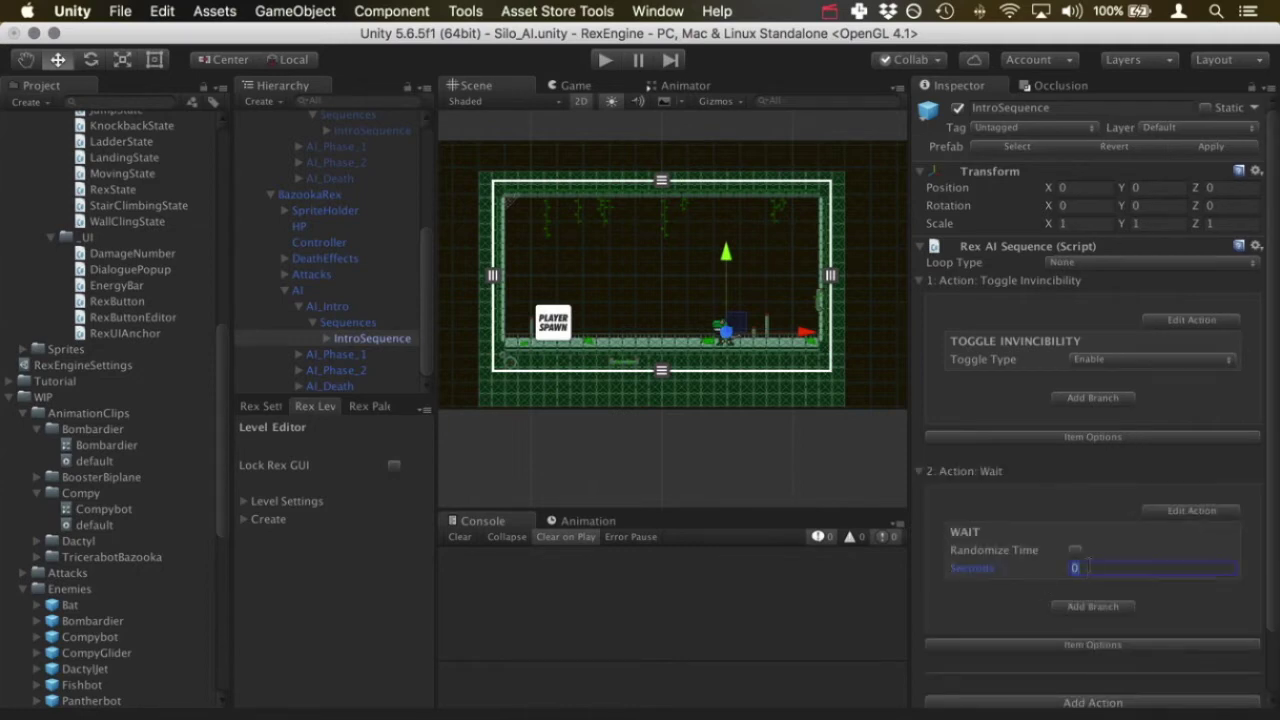
{"action": "type", "text": "0.1"}
{"action": "scroll", "coordinate": [1028, 500], "scroll_direction": "down", "scroll_amount": 1}
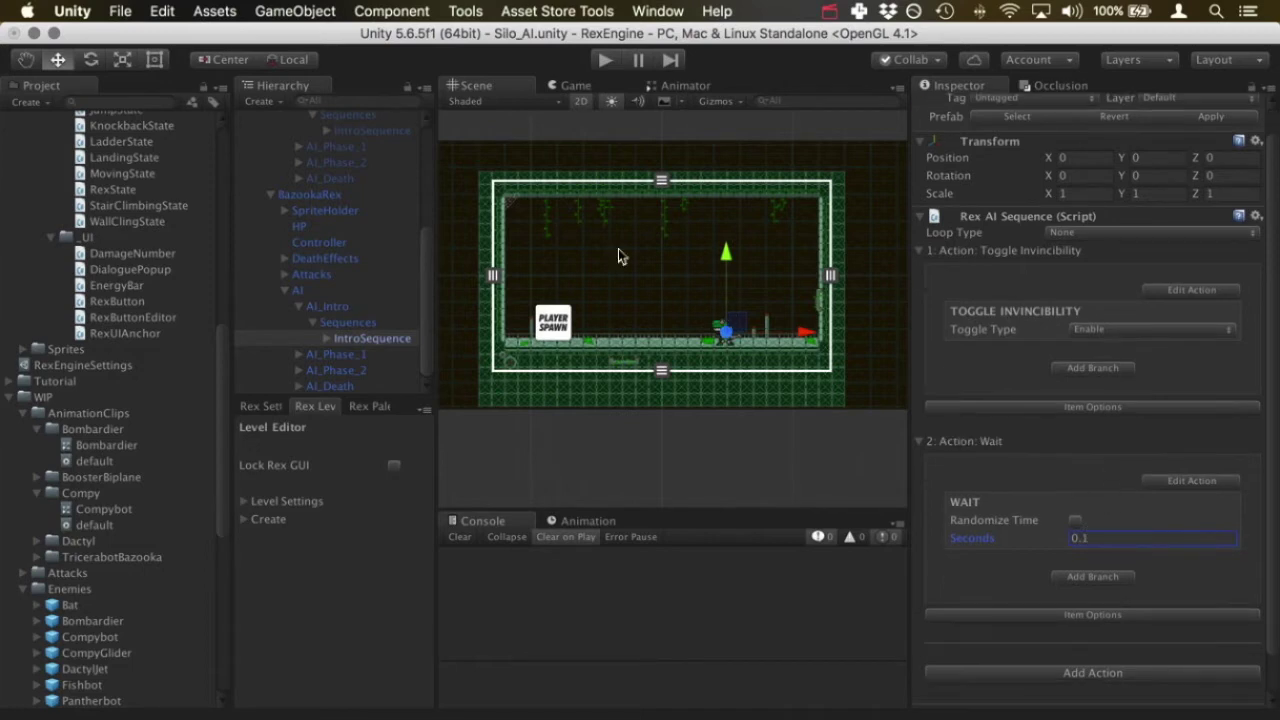
Check the third action in the old boss's IntroSequence and add a matching System action as BazookaRex's third action
{"action": "left_click", "coordinate": [387, 137]}
{"action": "scroll", "coordinate": [1128, 584], "scroll_direction": "down", "scroll_amount": 4}
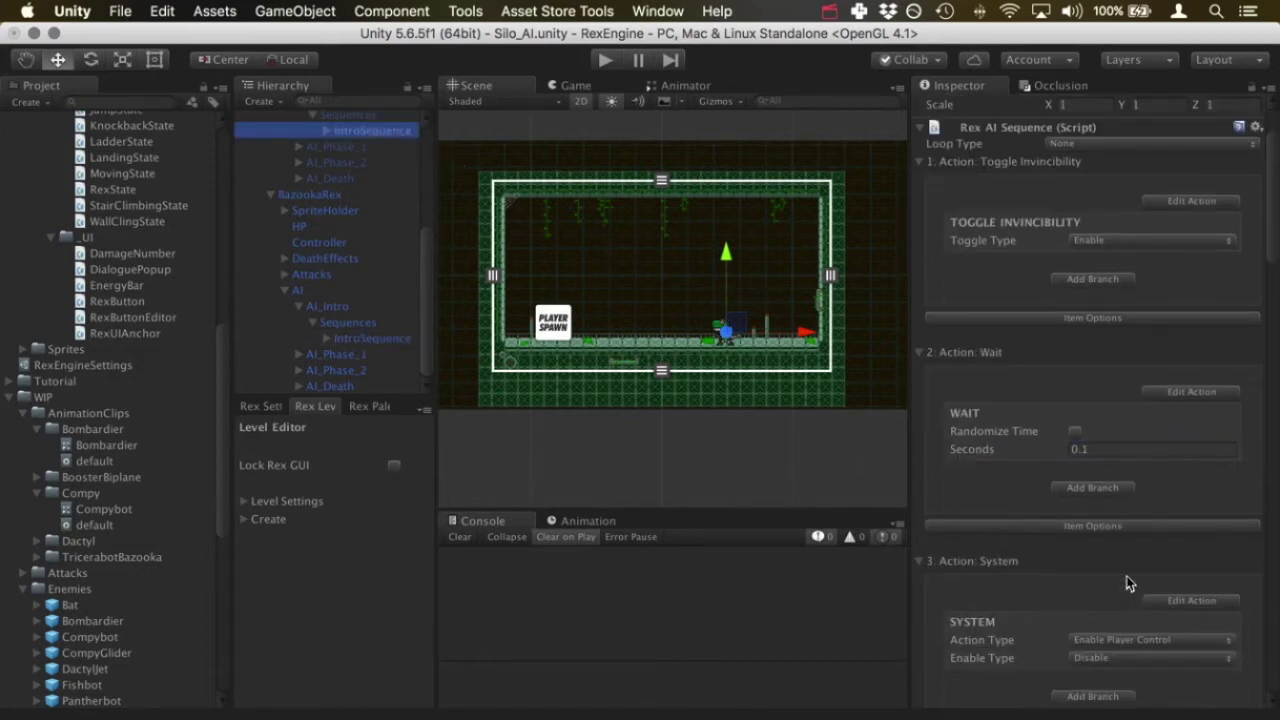
{"action": "scroll", "coordinate": [1124, 588], "scroll_direction": "down", "scroll_amount": 1}
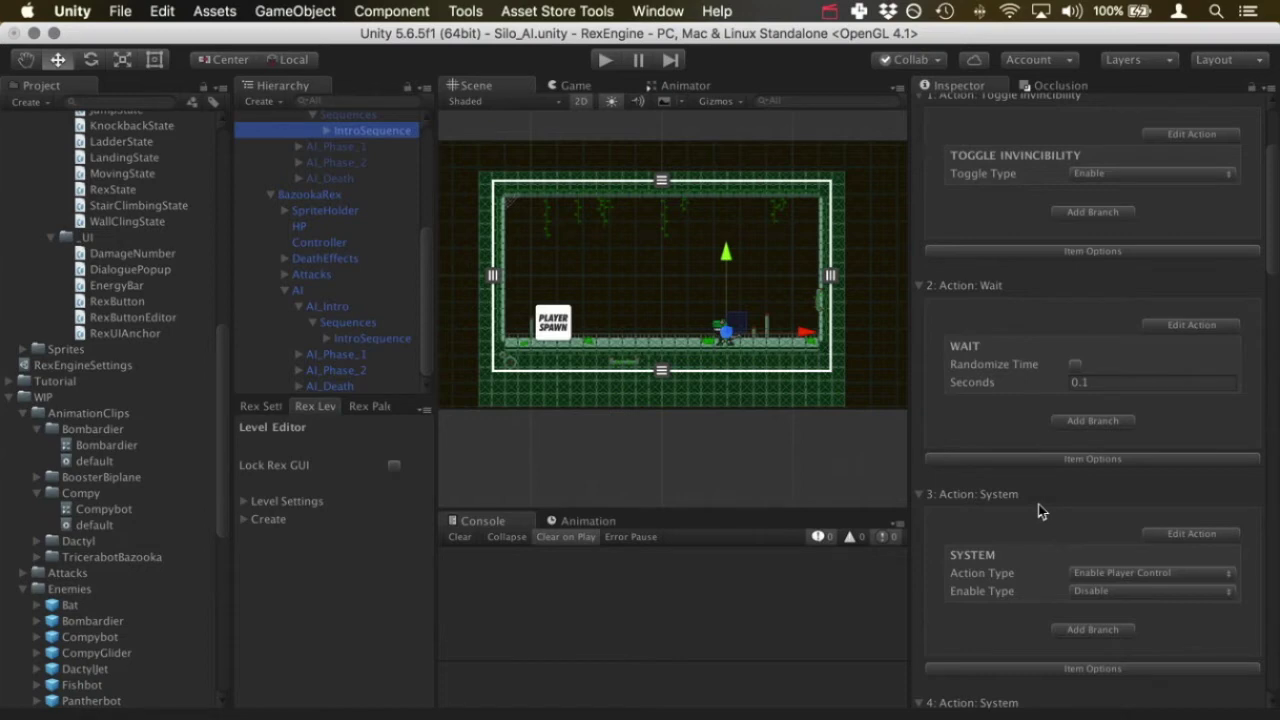
{"action": "left_click", "coordinate": [370, 339]}
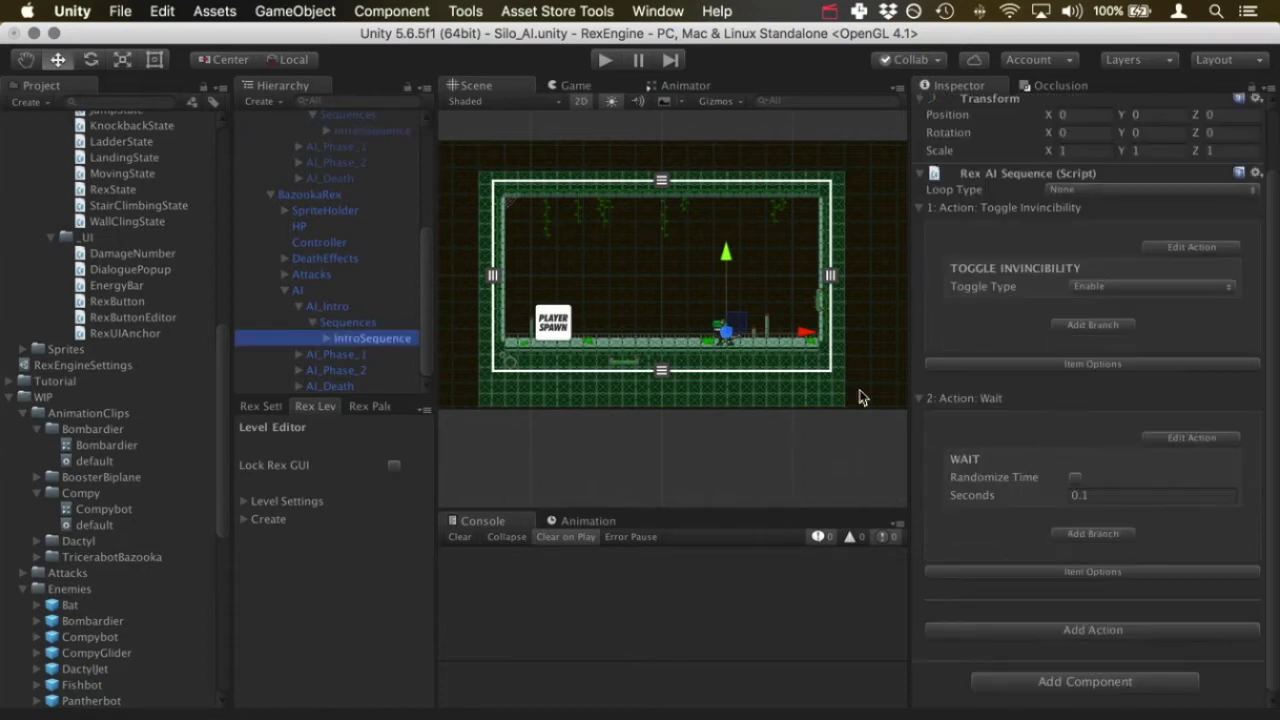
{"action": "left_click", "coordinate": [1125, 631]}
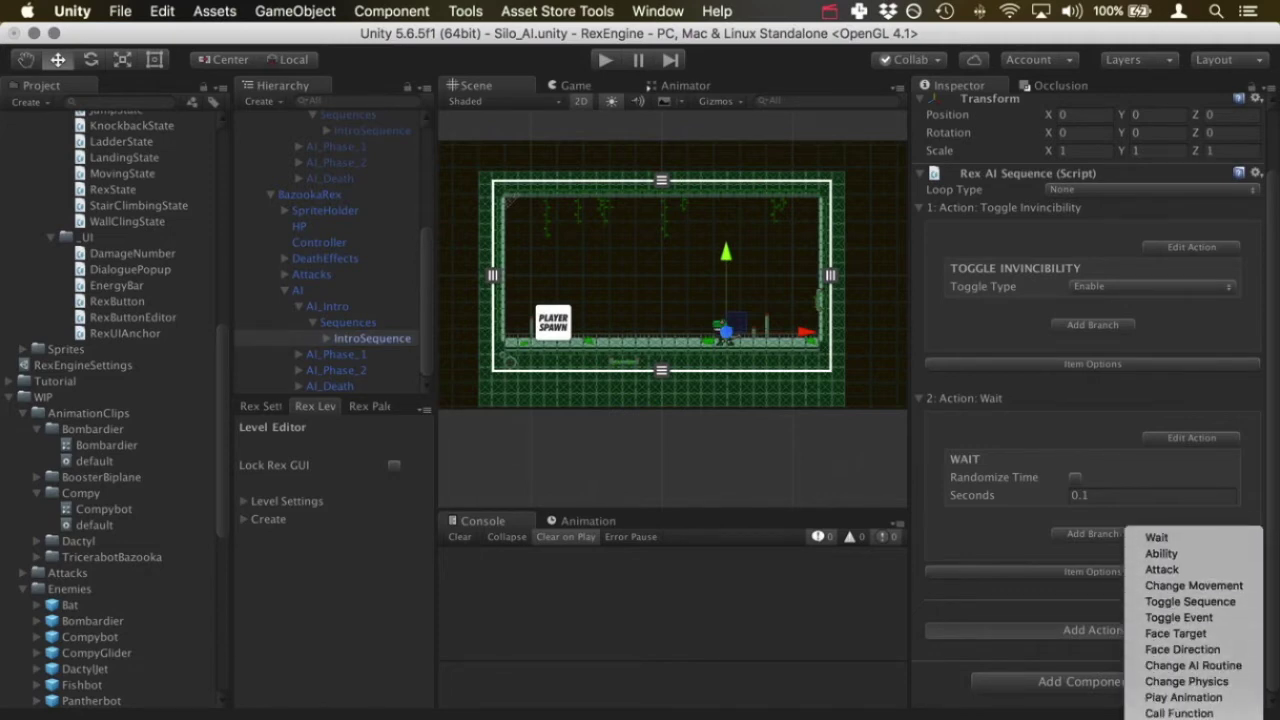
{"action": "left_click", "coordinate": [1180, 705]}
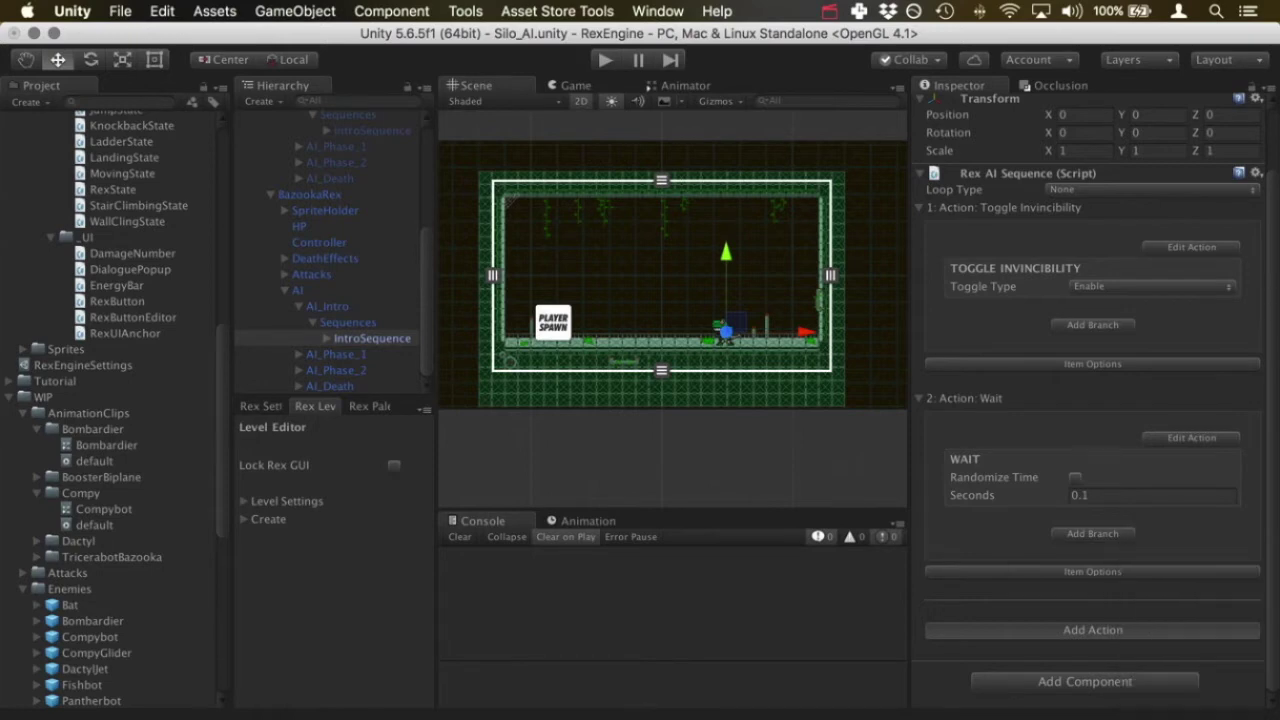
{"action": "scroll", "coordinate": [1163, 660], "scroll_direction": "down", "scroll_amount": 5}
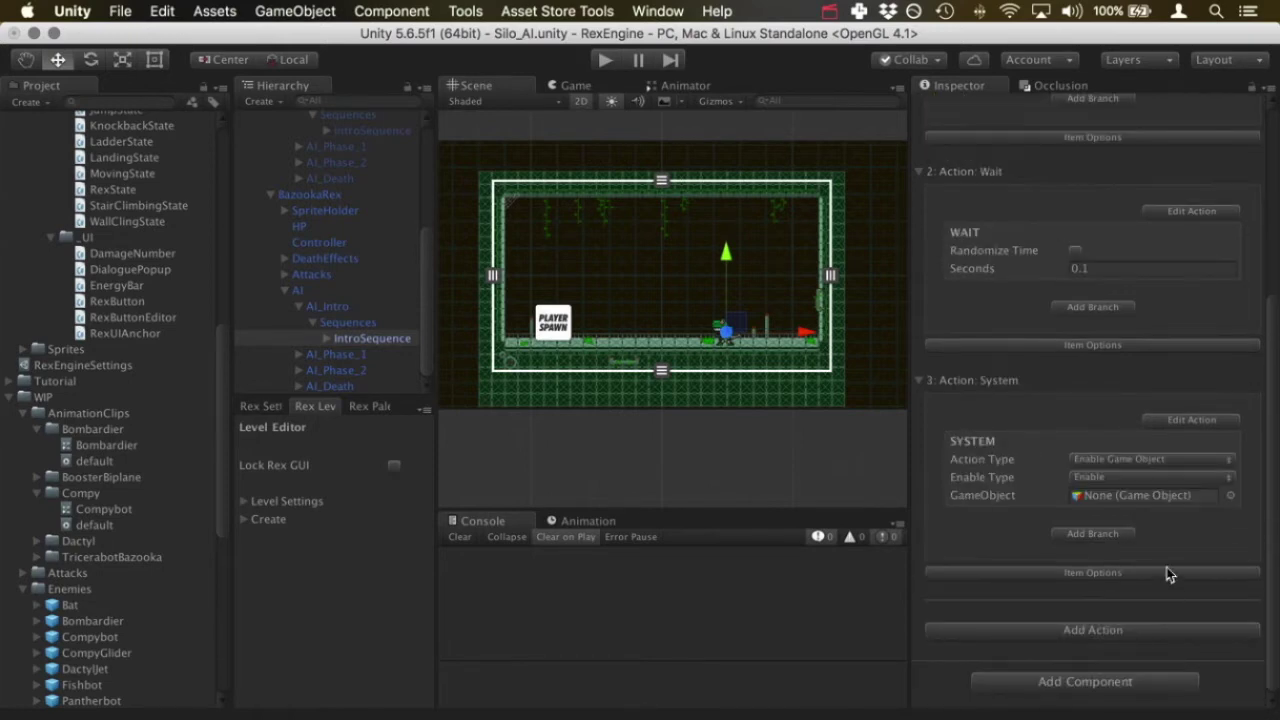
Set the third action's type to Enable Player Control with enable type Disable, and play-test the scene
{"action": "left_click", "coordinate": [1200, 458]}
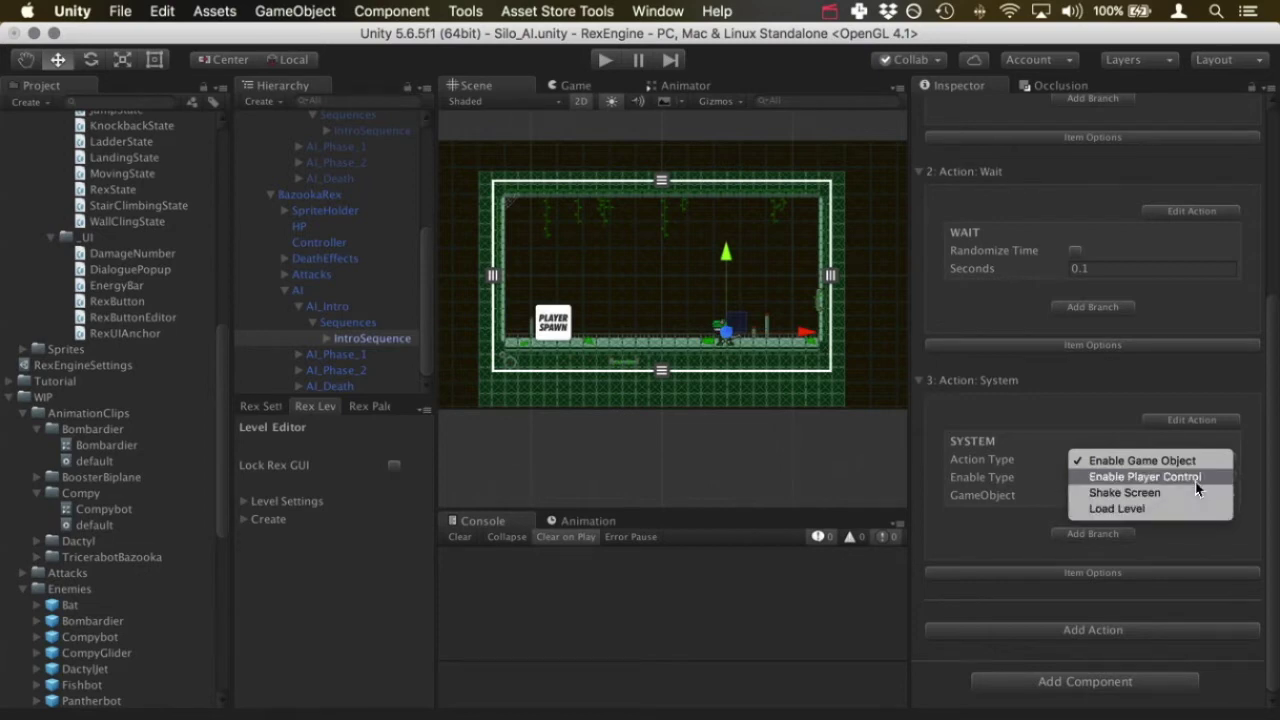
{"action": "left_click", "coordinate": [1193, 478]}
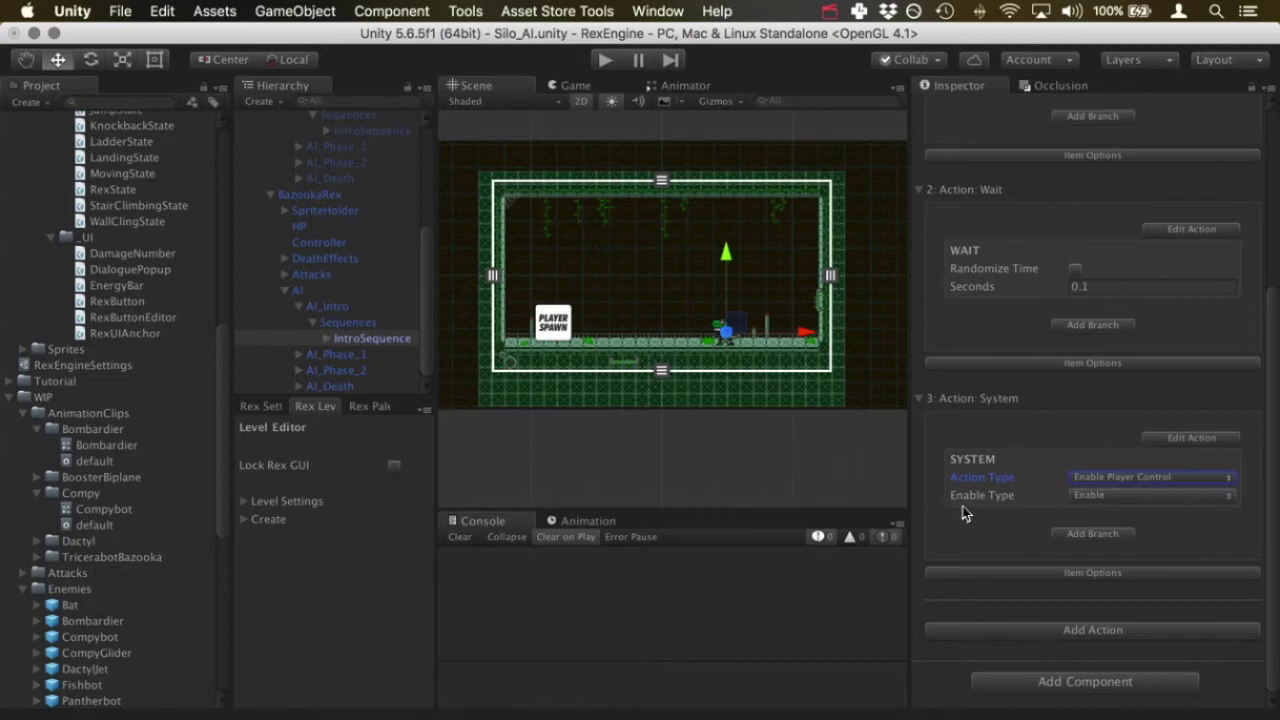
{"action": "left_click", "coordinate": [1183, 496]}
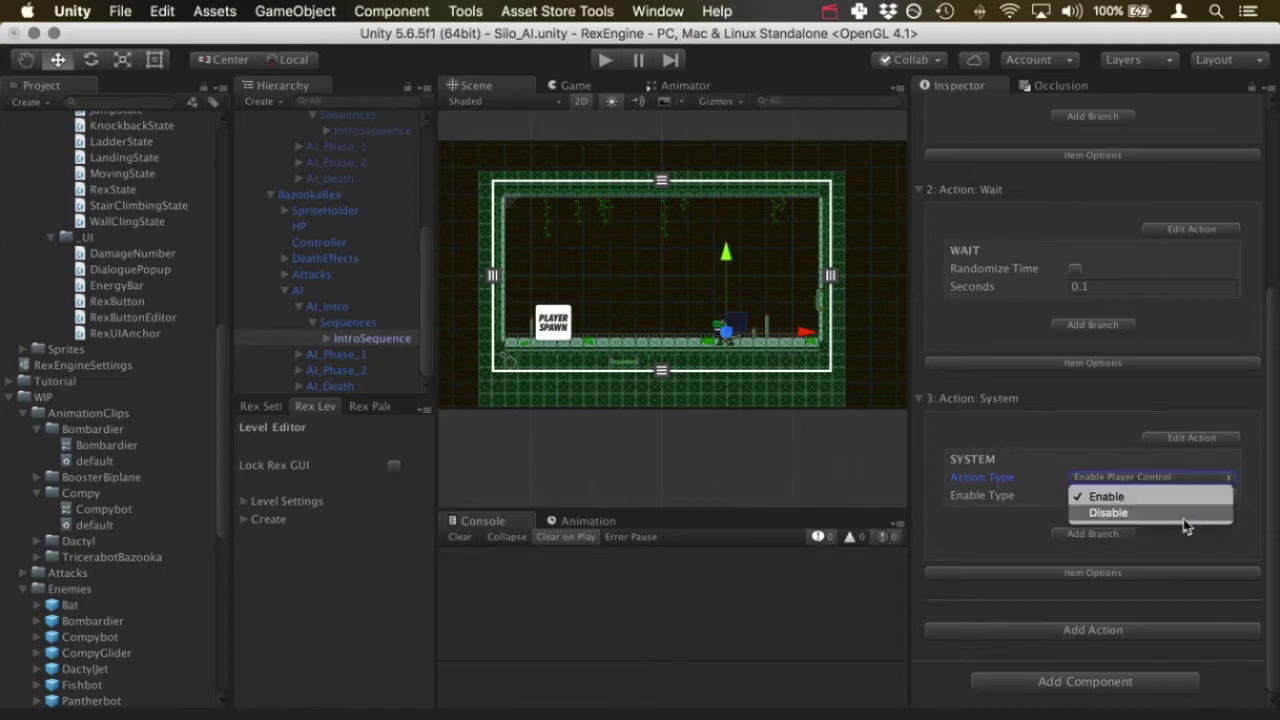
{"action": "left_click", "coordinate": [1184, 515]}
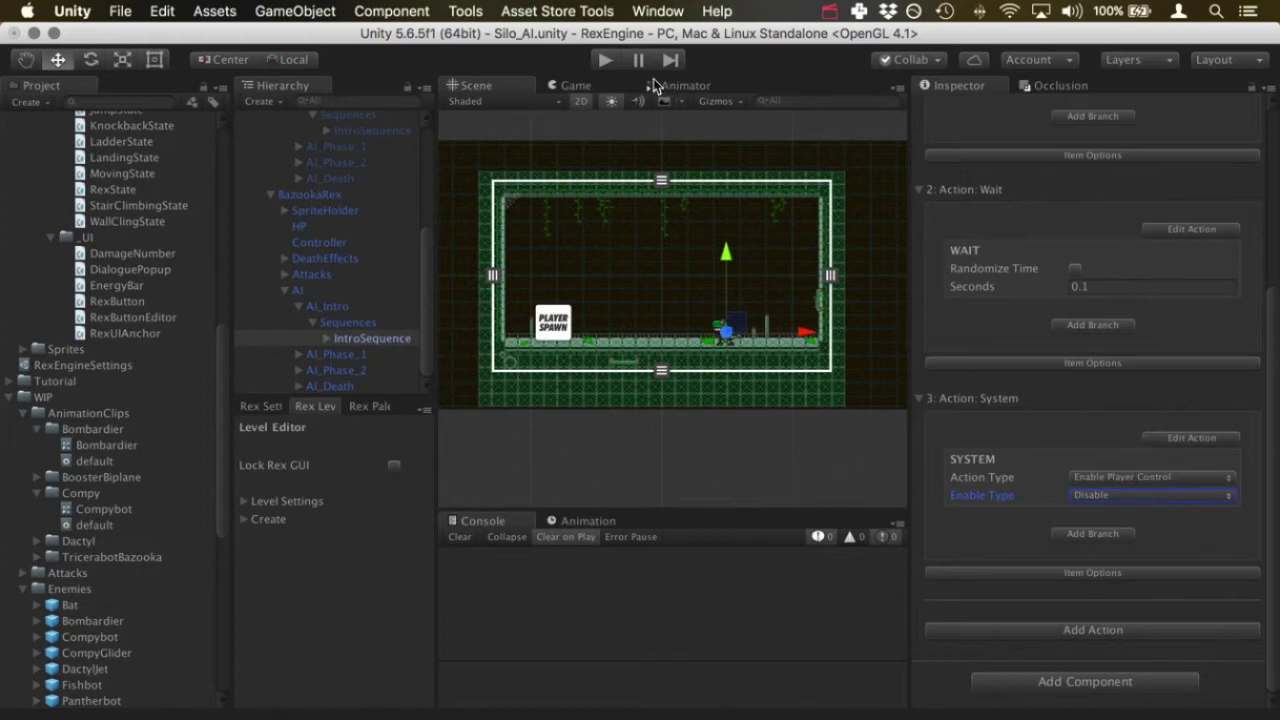
{"action": "left_click", "coordinate": [614, 64]}
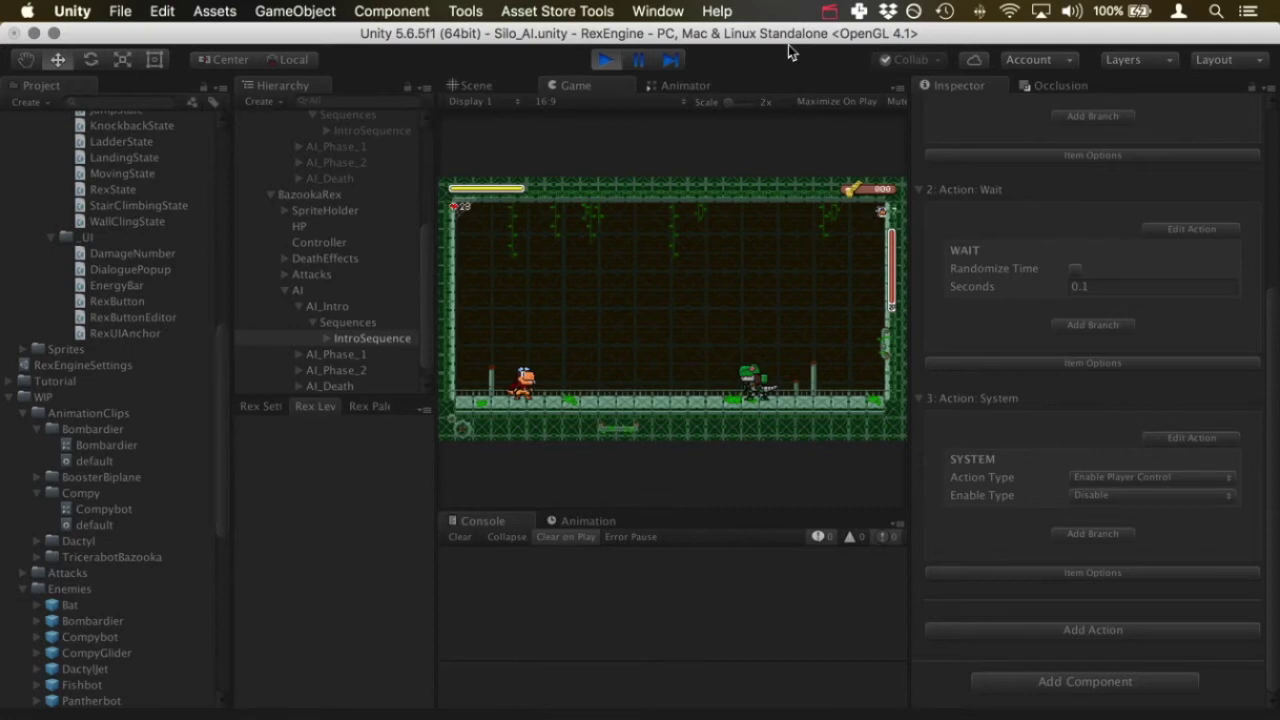
{"action": "left_click", "coordinate": [601, 63]}
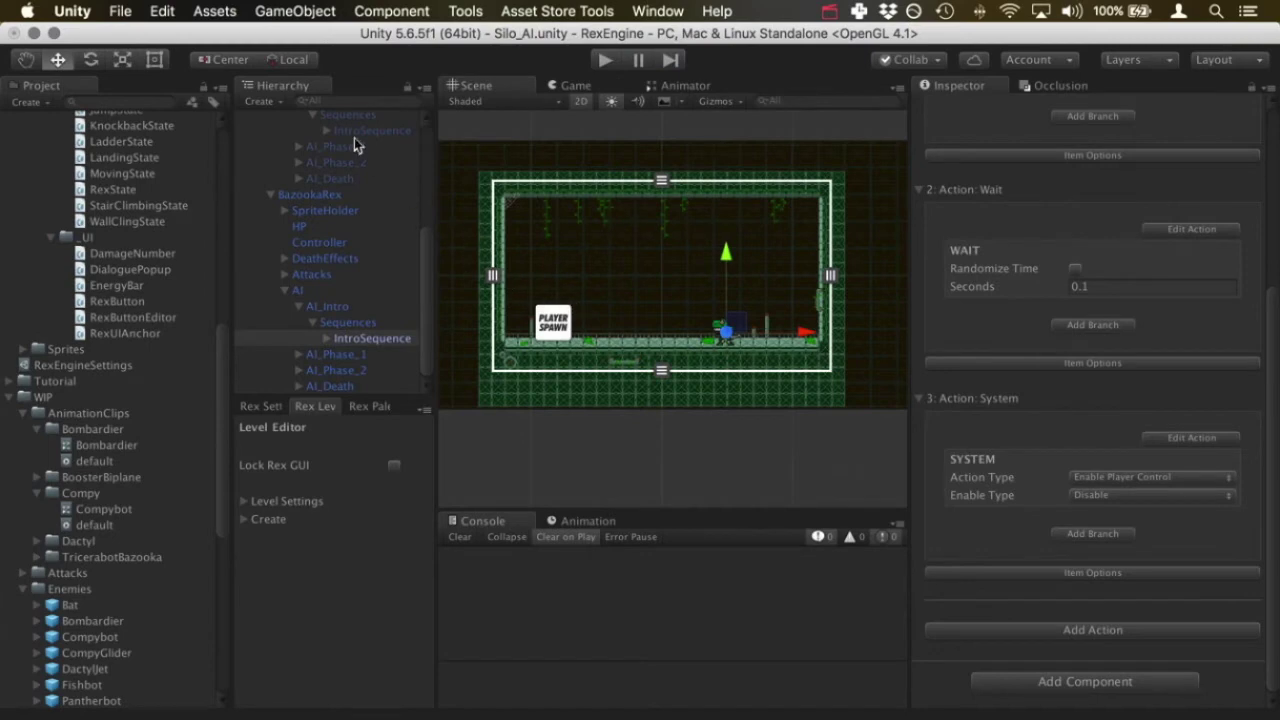
Following the old boss's IntroSequence, add a System action of type Shake Screen as BazookaRex's fourth intro action
{"action": "left_click", "coordinate": [353, 131]}
{"action": "scroll", "coordinate": [1050, 440], "scroll_direction": "down", "scroll_amount": 3}
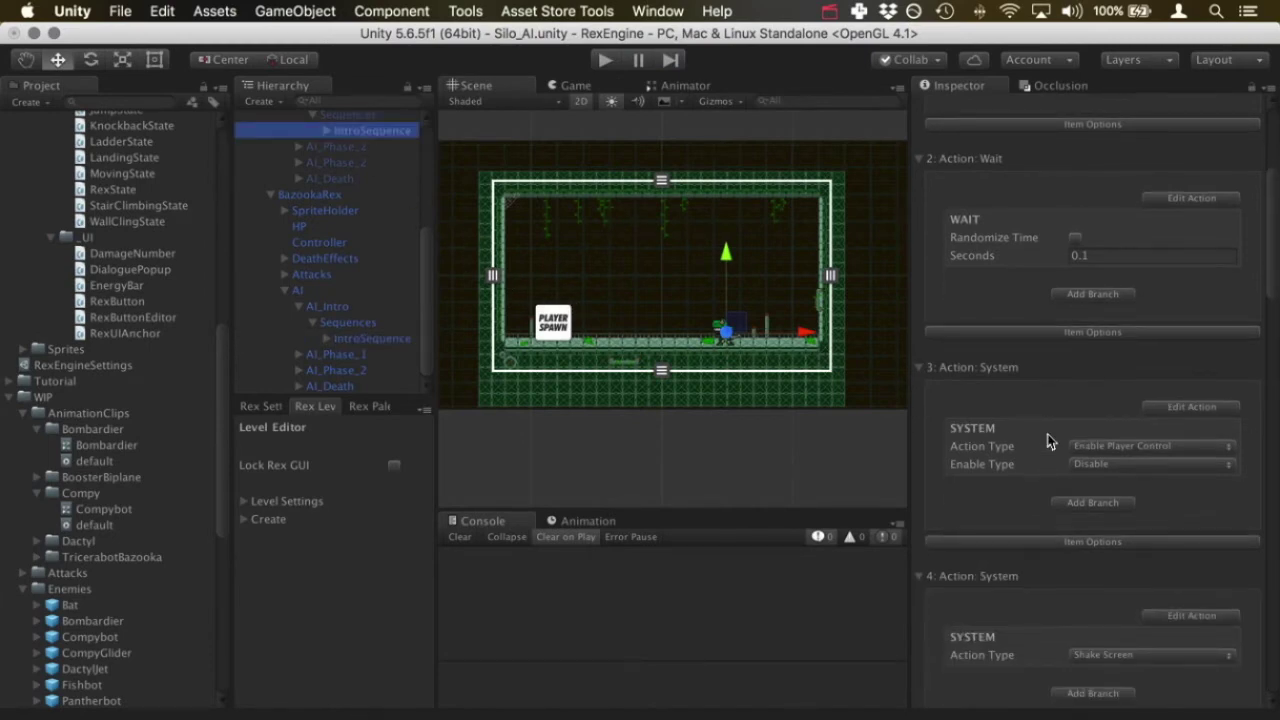
{"action": "scroll", "coordinate": [1050, 440], "scroll_direction": "down", "scroll_amount": 10}
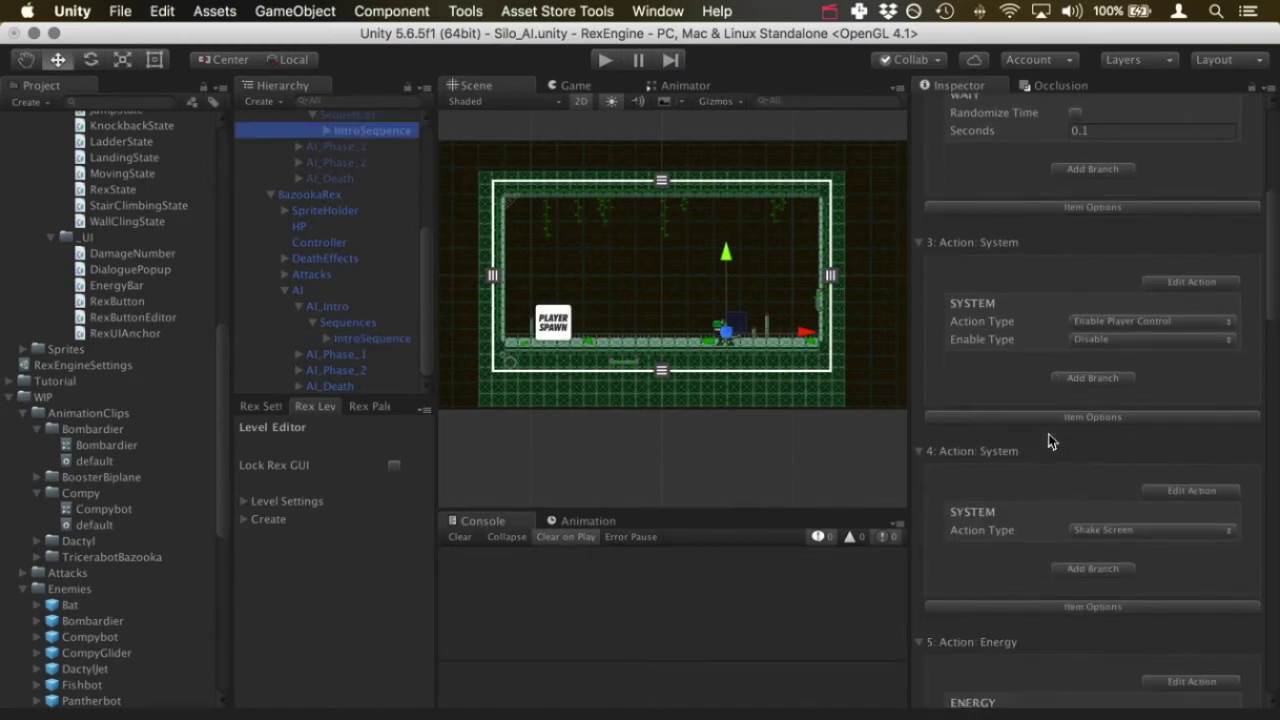
{"action": "left_click", "coordinate": [394, 340]}
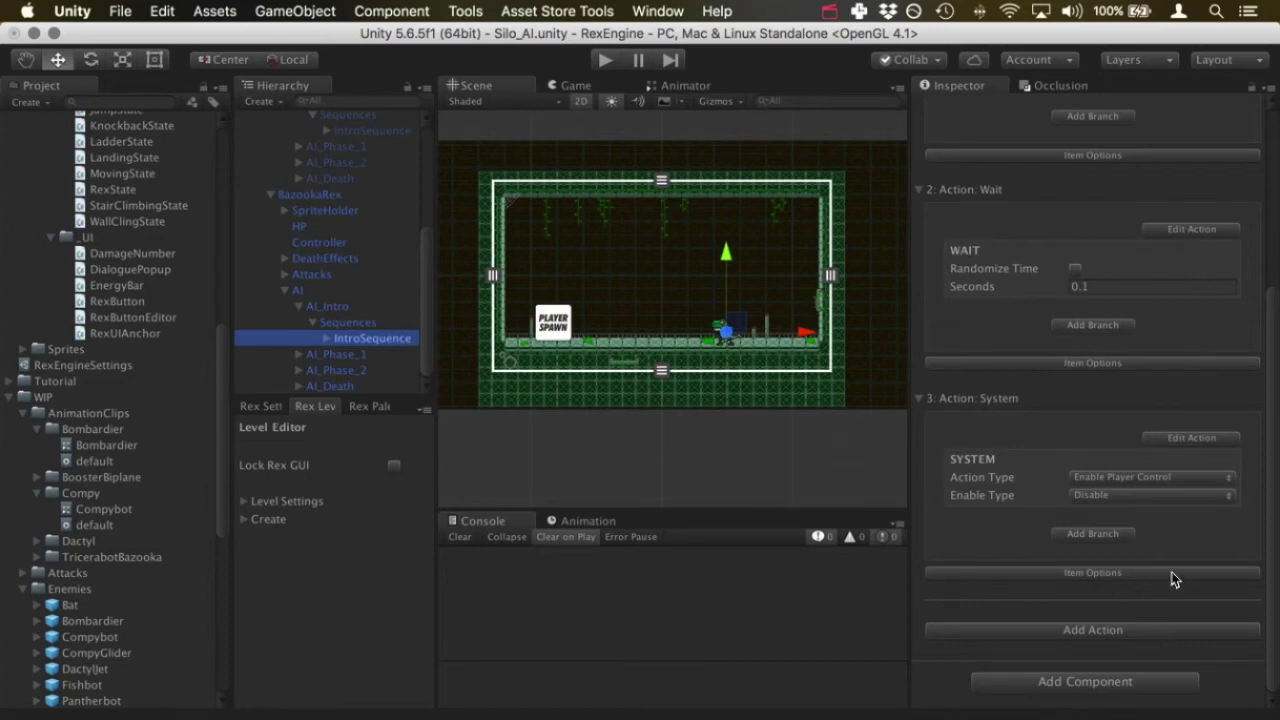
{"action": "left_click", "coordinate": [1141, 636]}
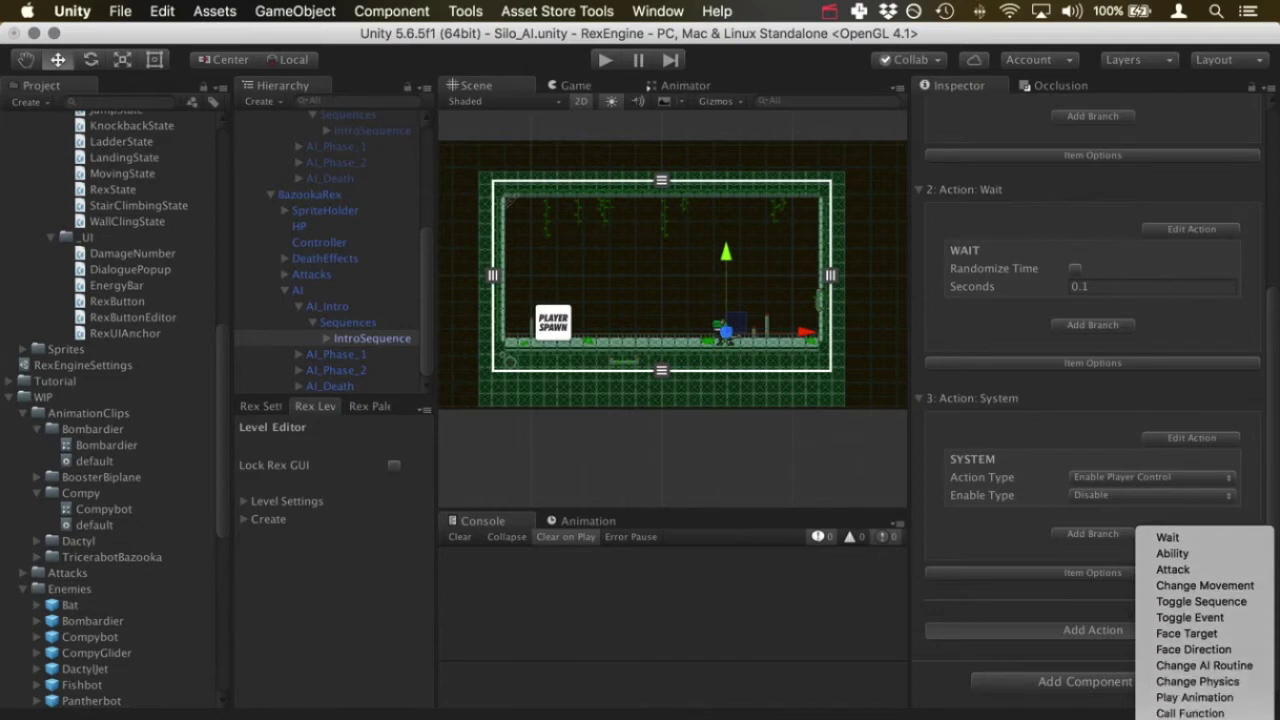
{"action": "left_click", "coordinate": [1190, 713]}
{"action": "scroll", "coordinate": [1186, 643], "scroll_direction": "down", "scroll_amount": 3}
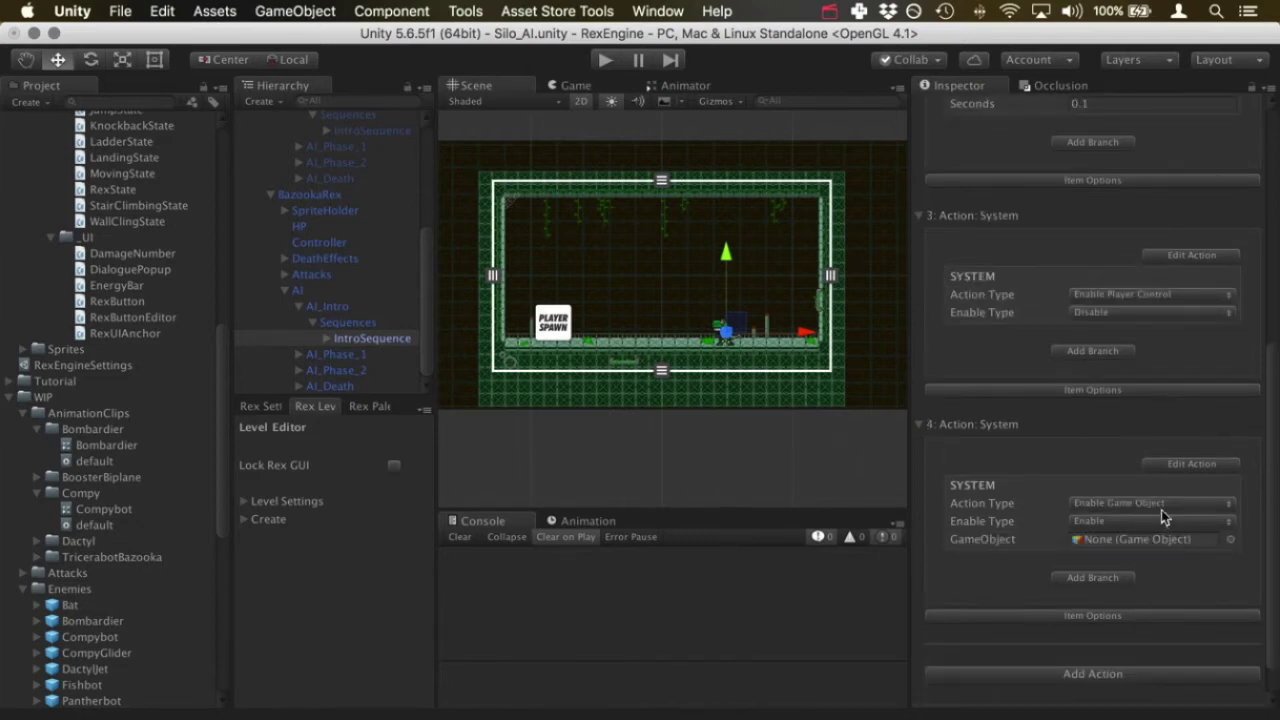
{"action": "left_click", "coordinate": [1161, 507]}
{"action": "left_click", "coordinate": [1158, 536]}
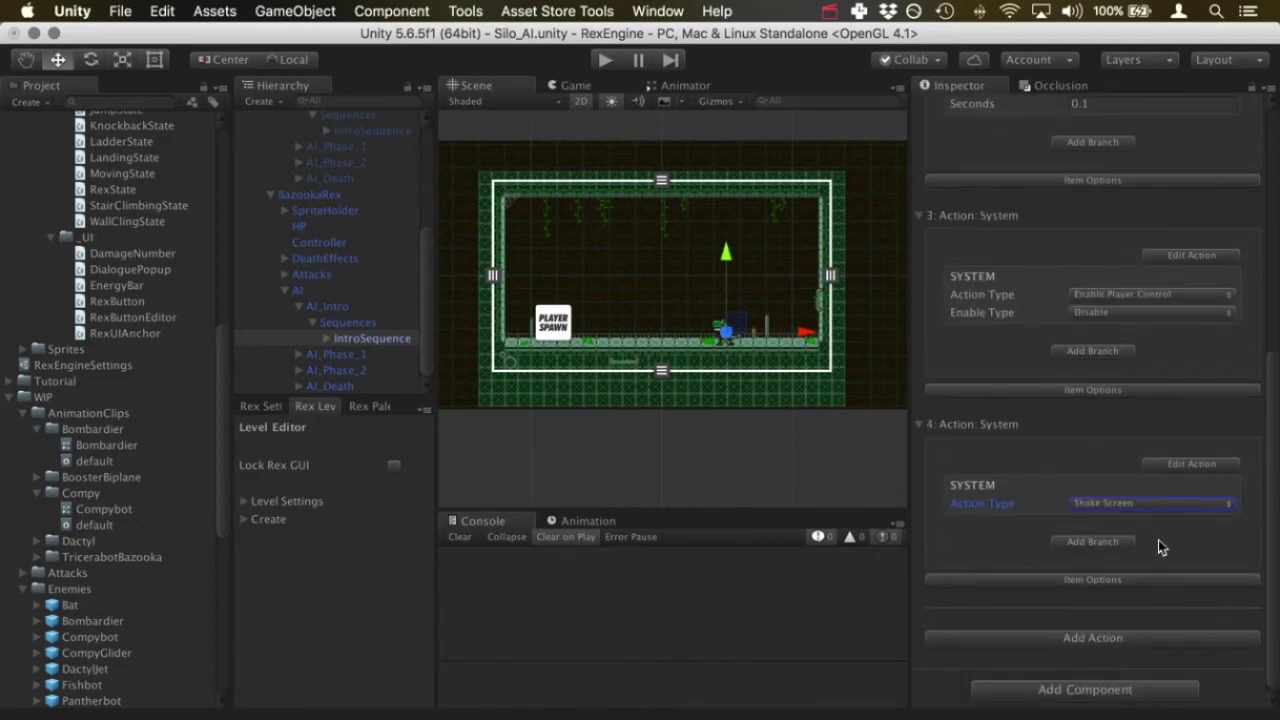
{"action": "scroll", "coordinate": [1158, 540], "scroll_direction": "down", "scroll_amount": 1}
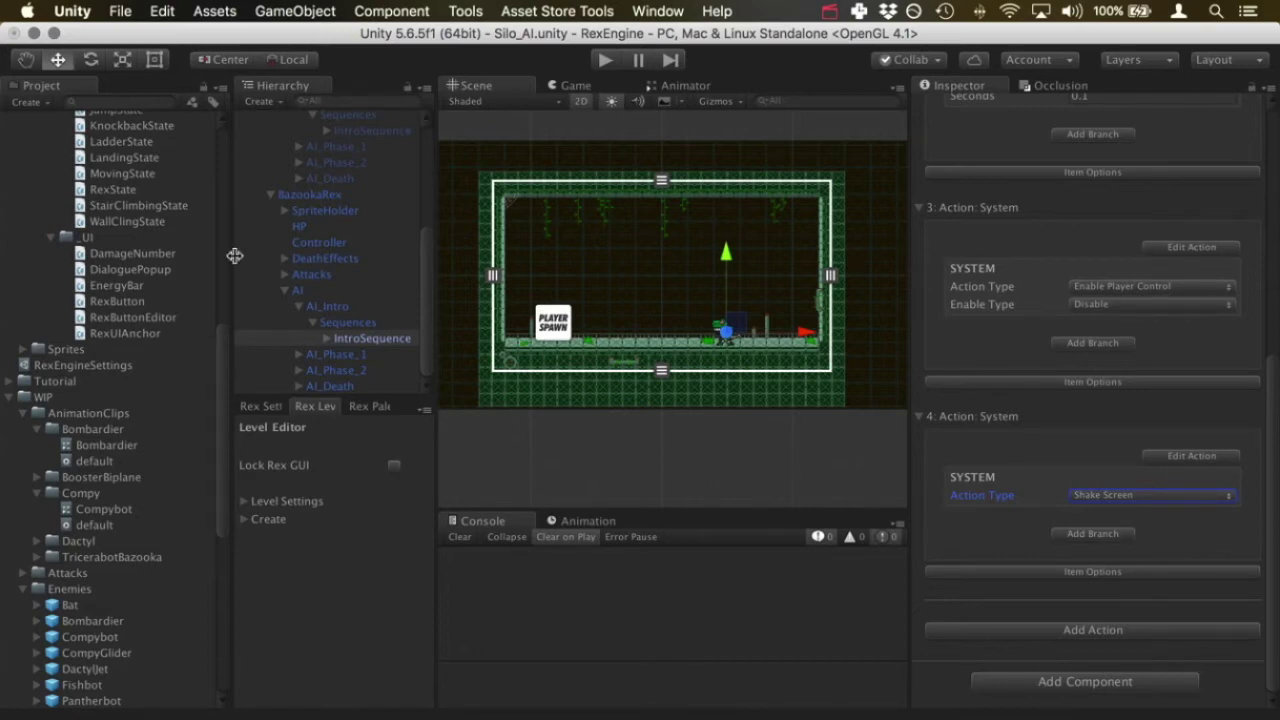
Review the next actions in the old boss's IntroSequence and add an Energy action as the fifth action in BazookaRex's IntroSequence
{"action": "left_click", "coordinate": [388, 126]}
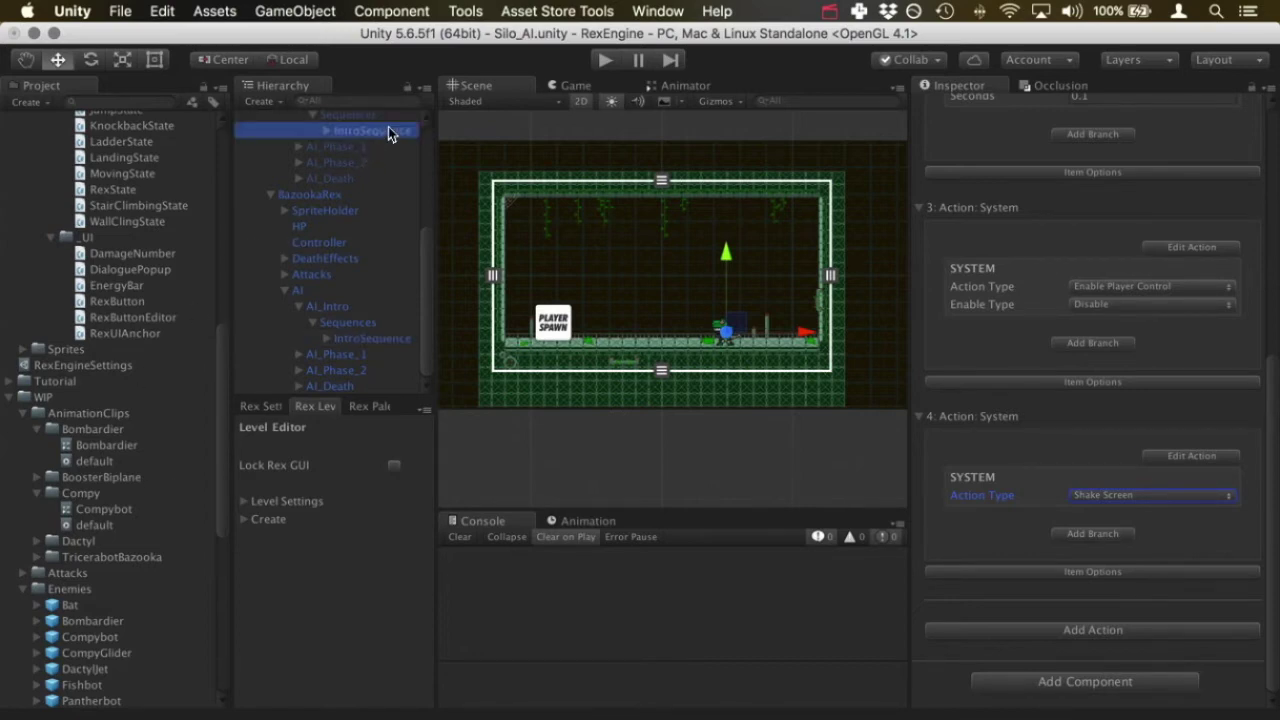
{"action": "scroll", "coordinate": [1090, 540], "scroll_direction": "down", "scroll_amount": 10}
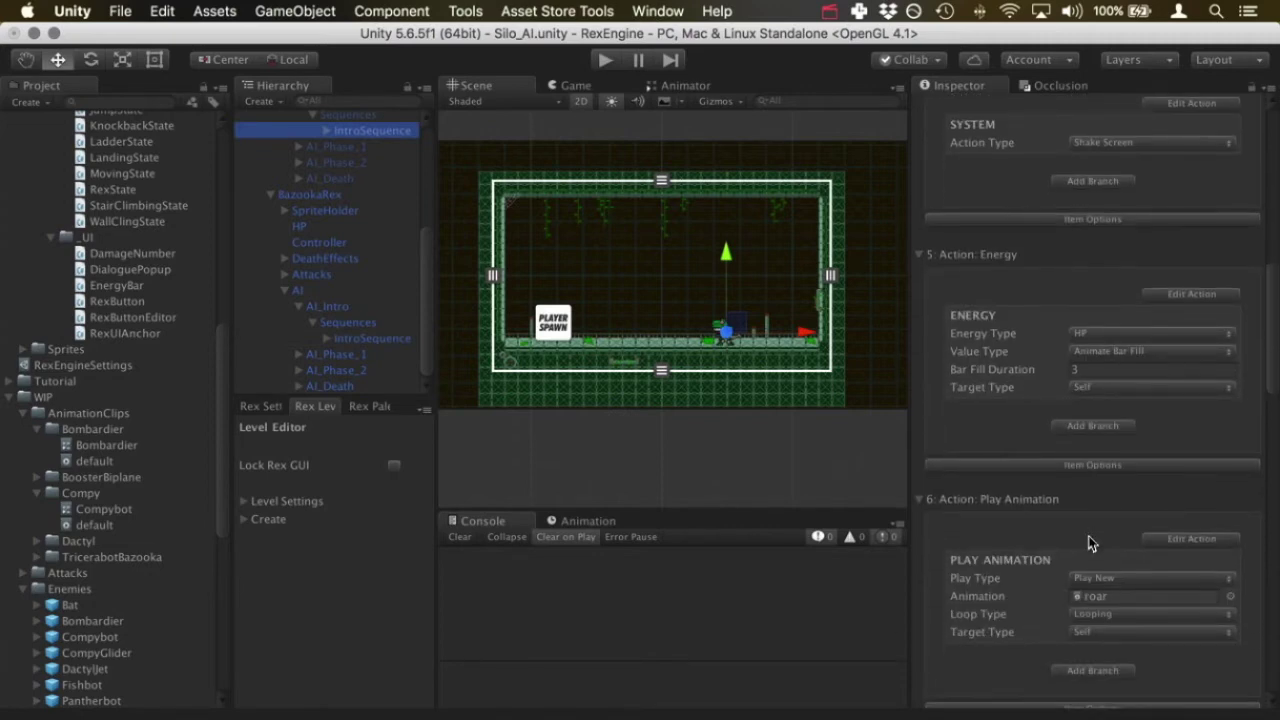
{"action": "scroll", "coordinate": [1090, 540], "scroll_direction": "down", "scroll_amount": 2}
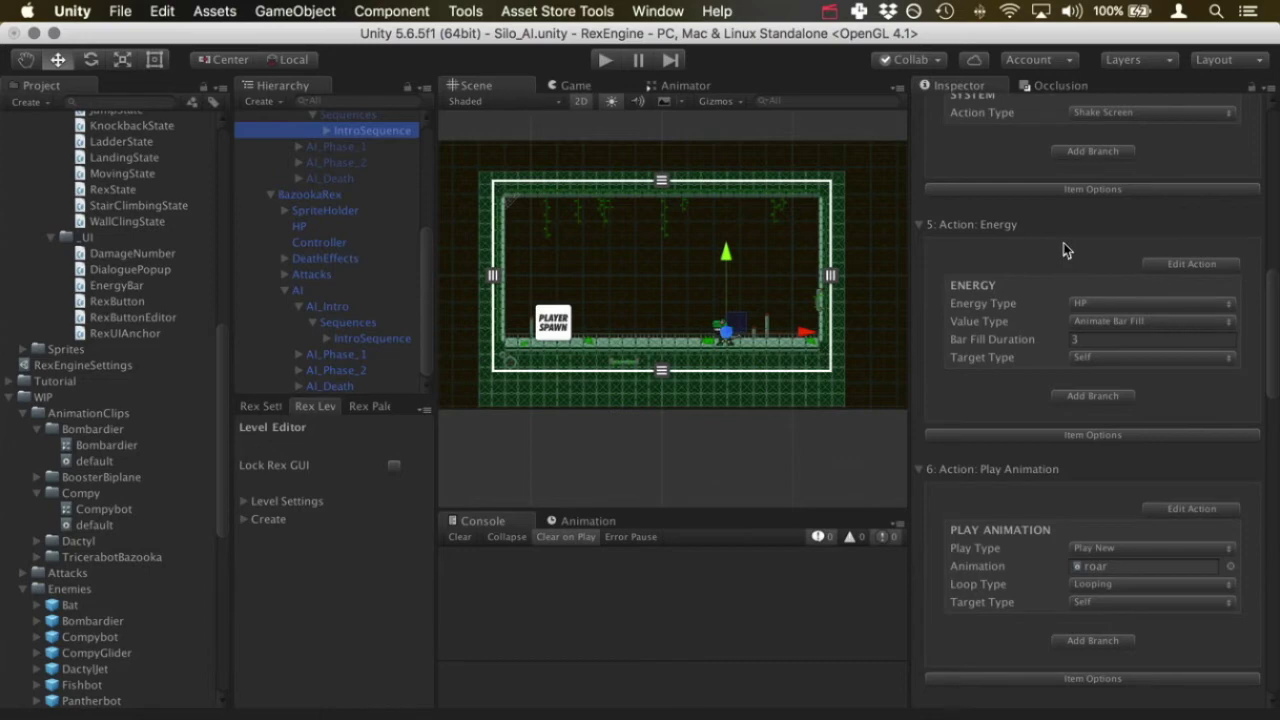
{"action": "left_click", "coordinate": [378, 339]}
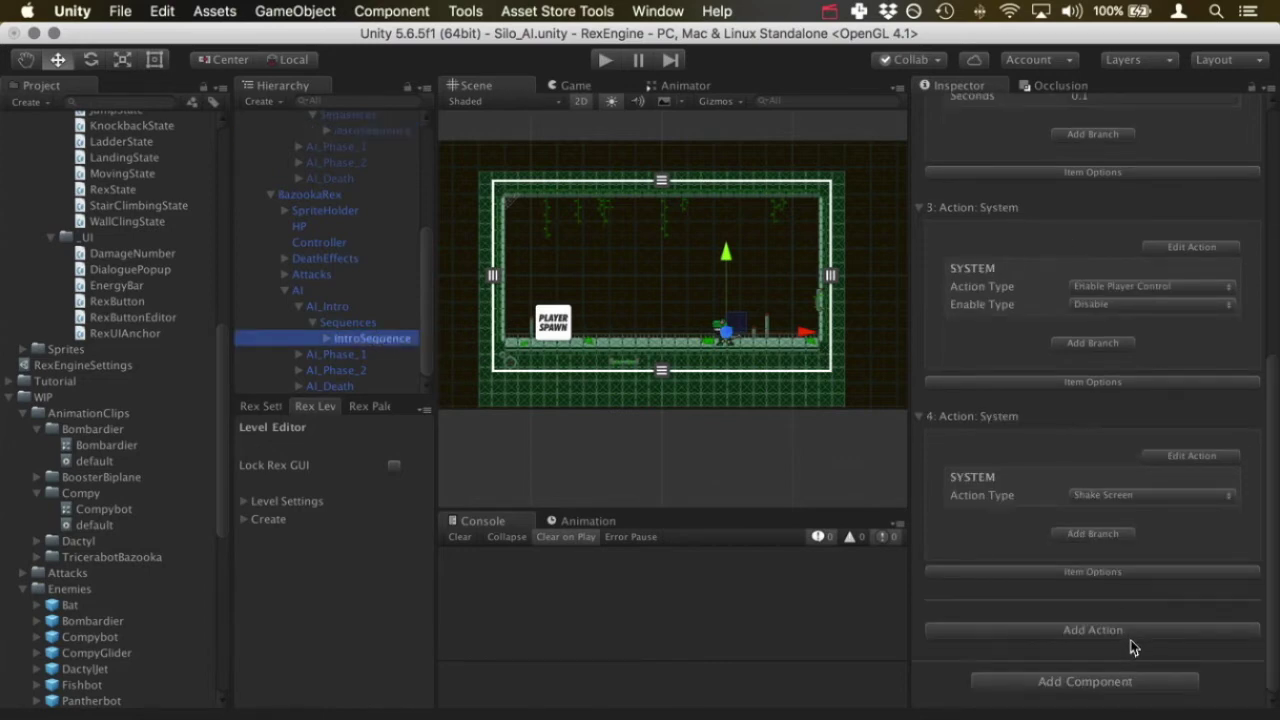
{"action": "left_click", "coordinate": [1167, 575]}
{"action": "left_click", "coordinate": [1167, 577]}
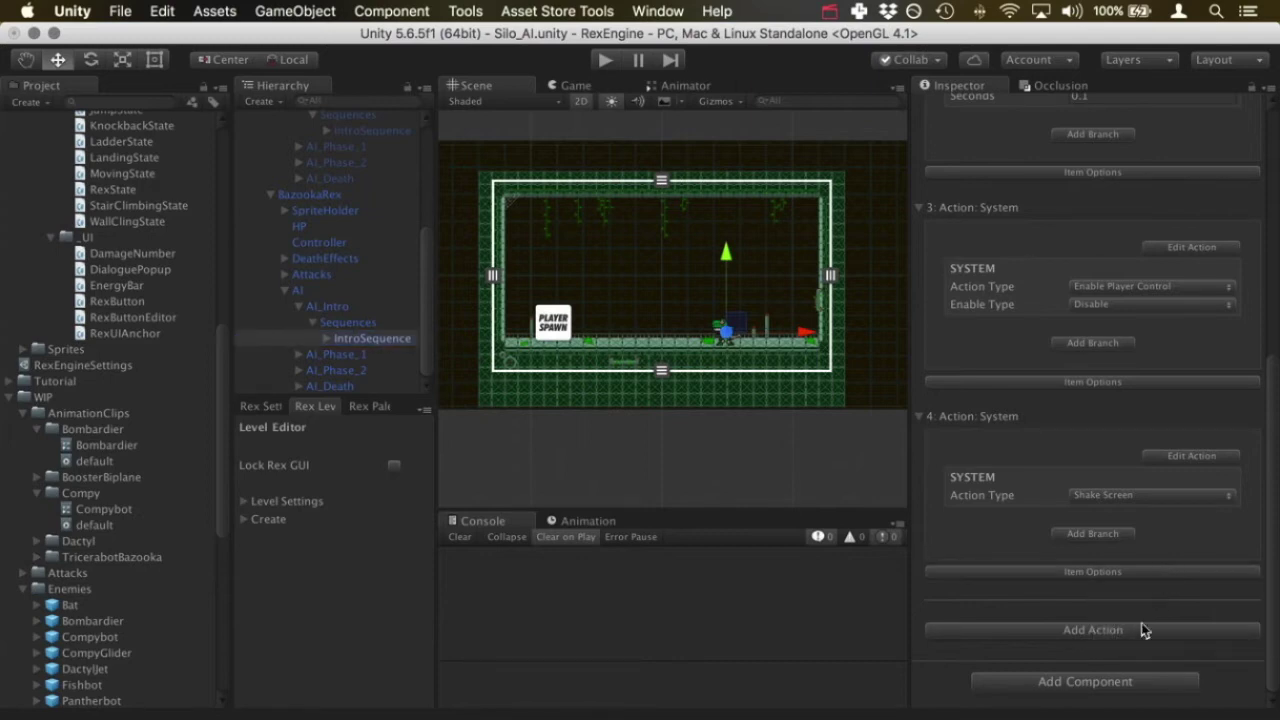
{"action": "left_click", "coordinate": [1194, 632]}
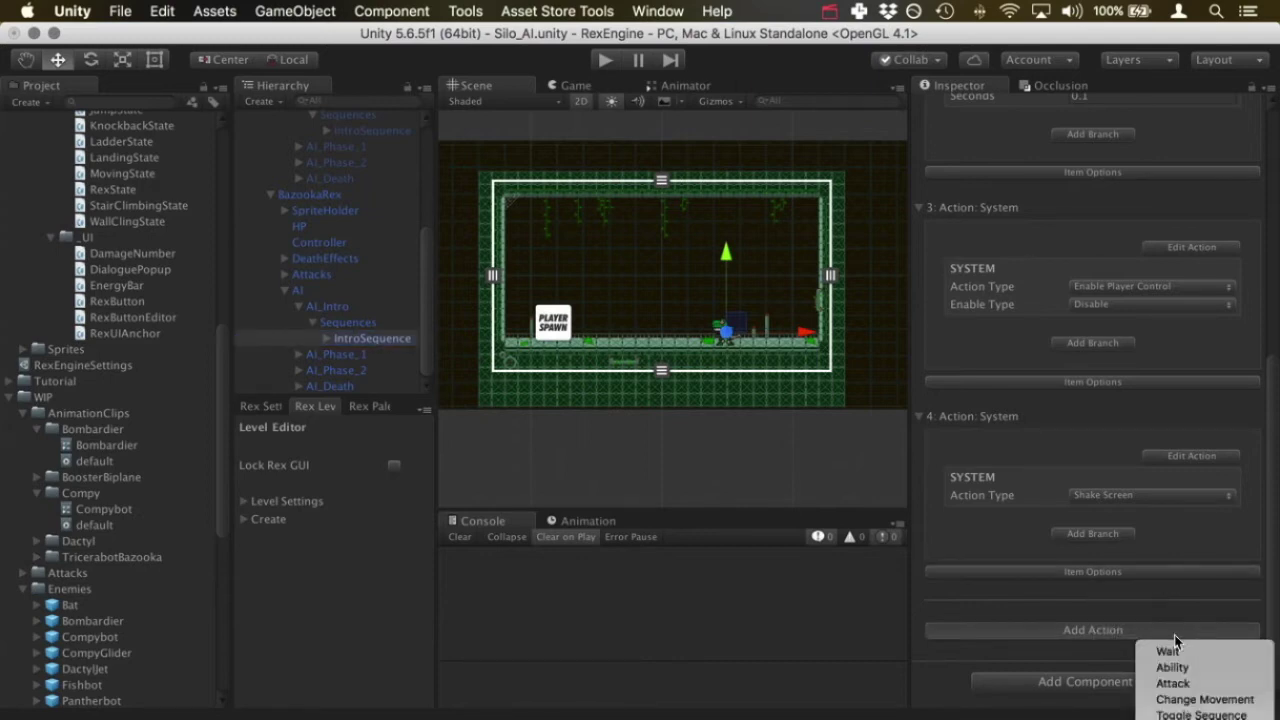
{"action": "scroll", "coordinate": [1175, 683], "scroll_direction": "down", "scroll_amount": 3}
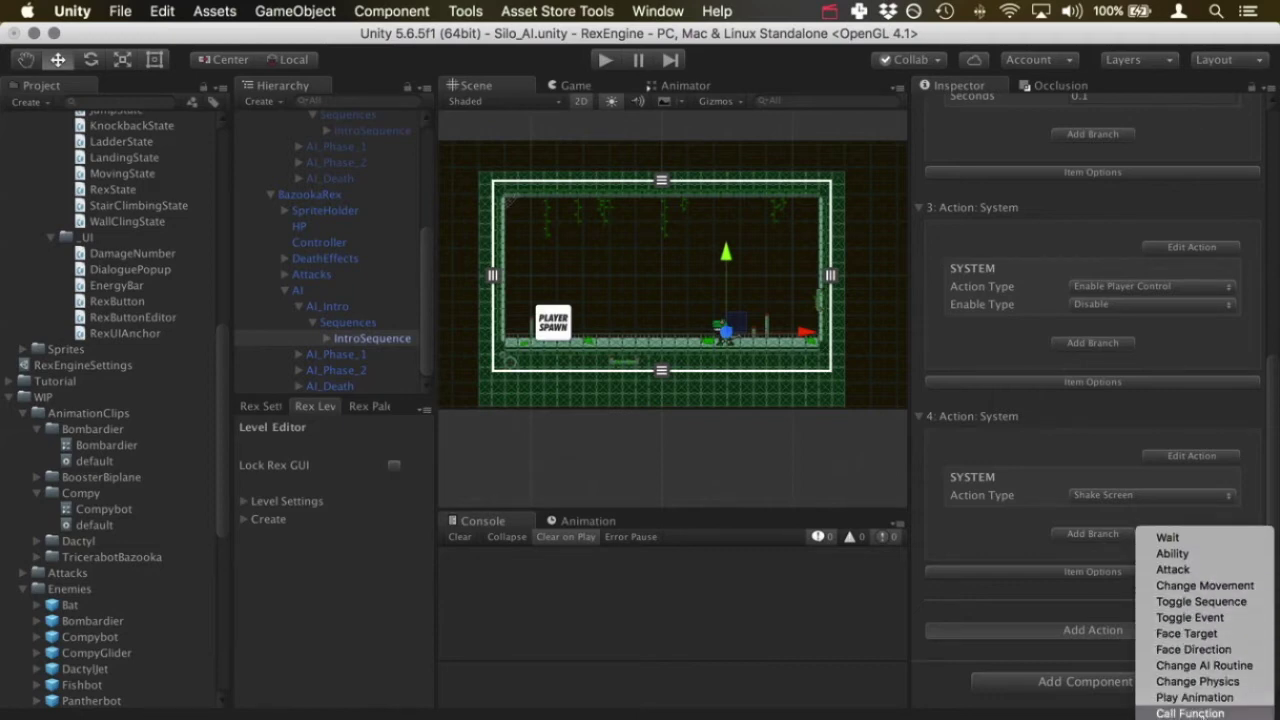
{"action": "left_click", "coordinate": [1215, 630]}
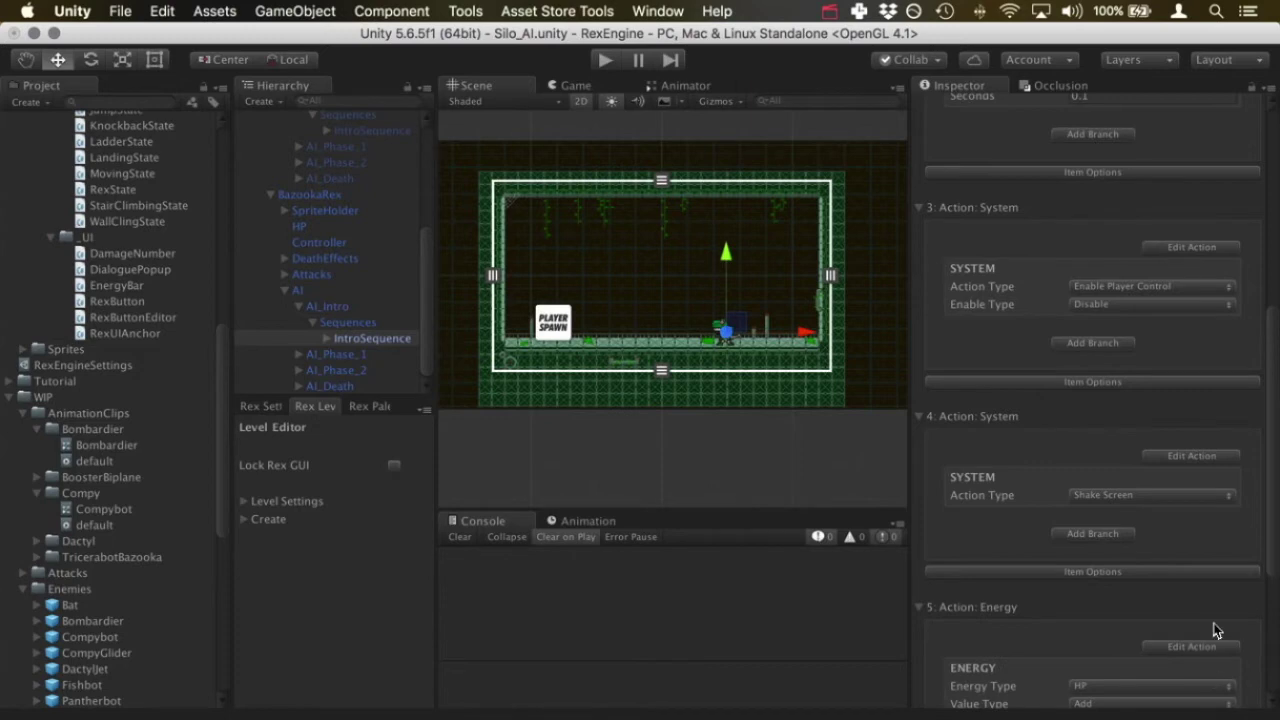
{"action": "scroll", "coordinate": [1215, 630], "scroll_direction": "down", "scroll_amount": 5}
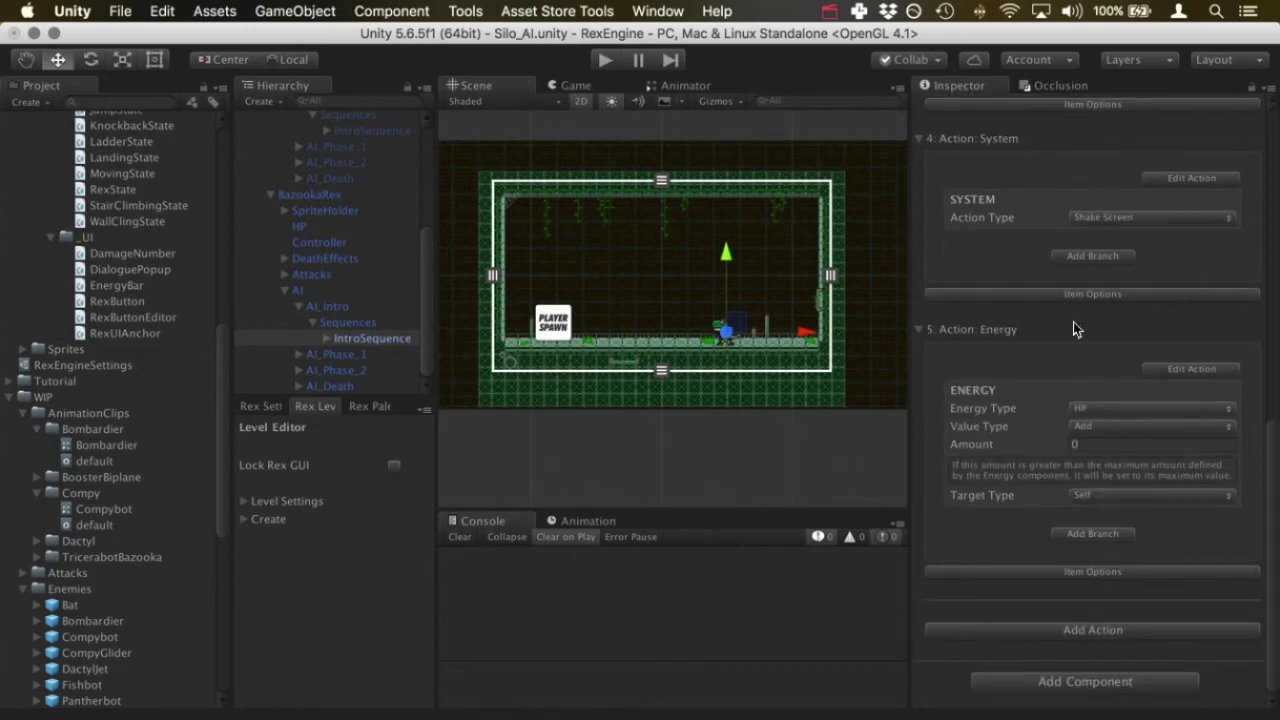
Keep the Energy action's energy type on HP and set its value type to Animate Bar Fill
{"action": "left_click", "coordinate": [1124, 413]}
{"action": "left_click", "coordinate": [1124, 411]}
{"action": "left_click", "coordinate": [1126, 413]}
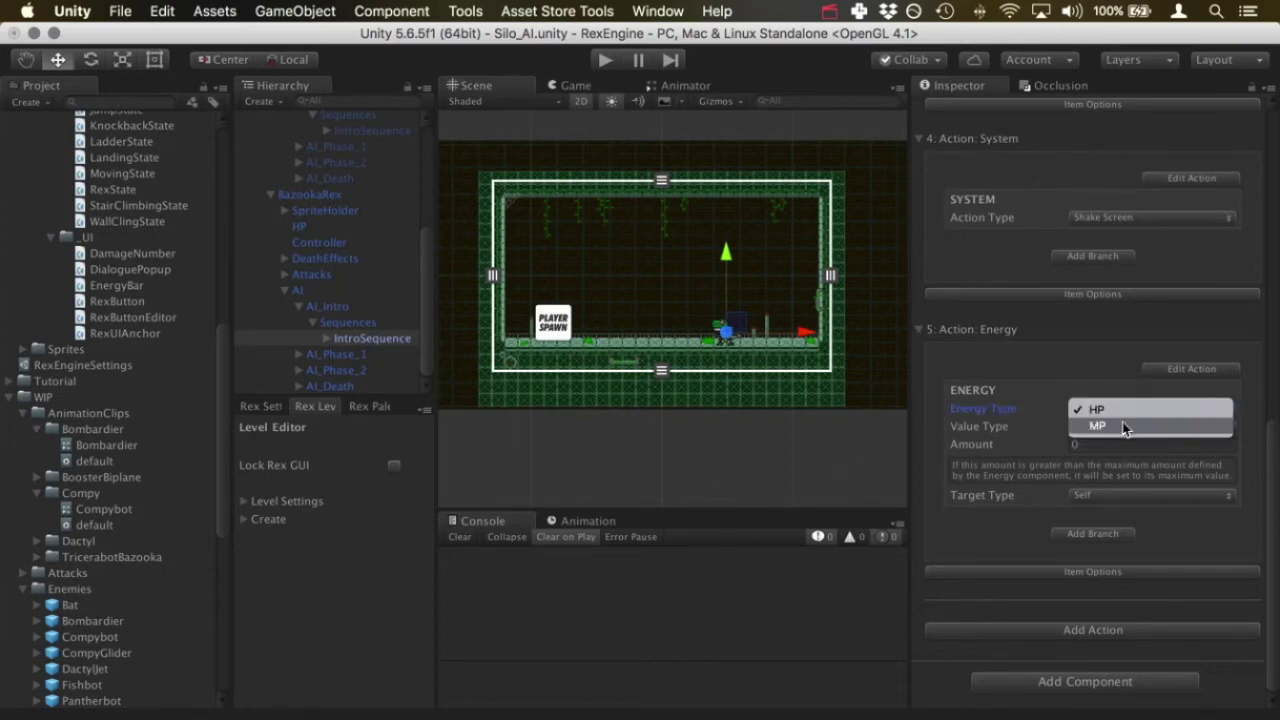
{"action": "left_click", "coordinate": [1117, 411]}
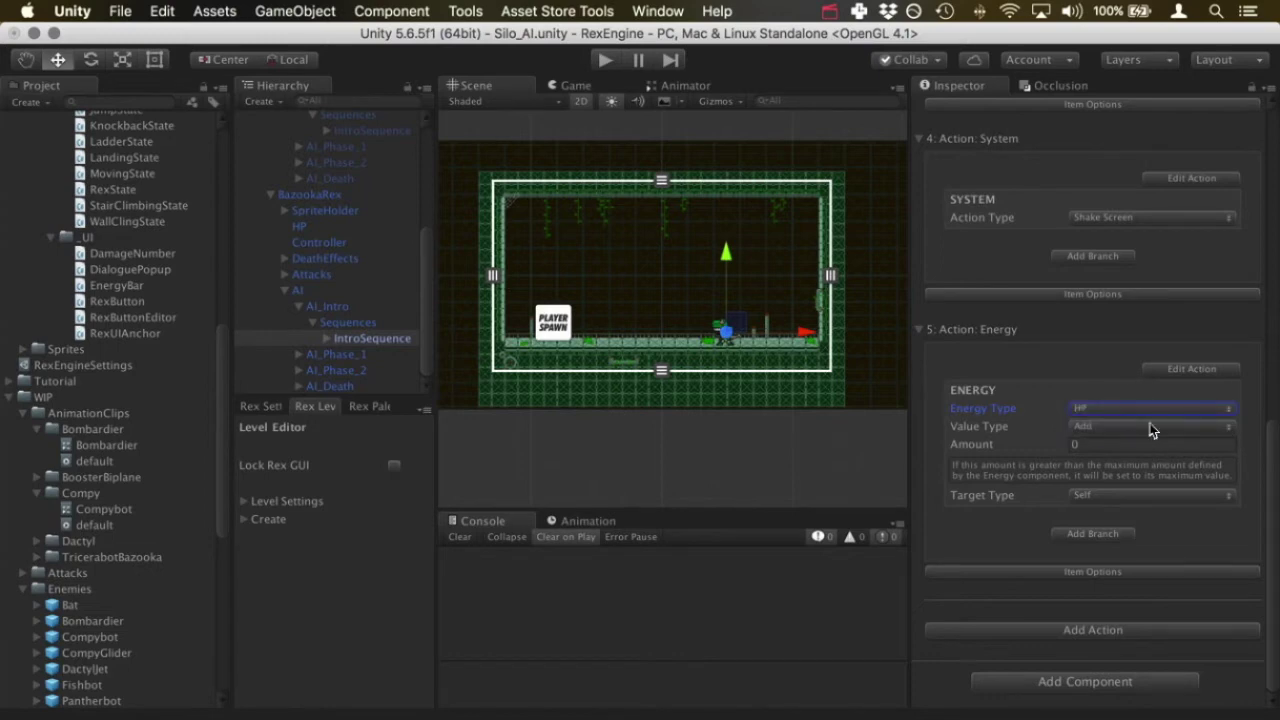
{"action": "left_click", "coordinate": [1150, 428]}
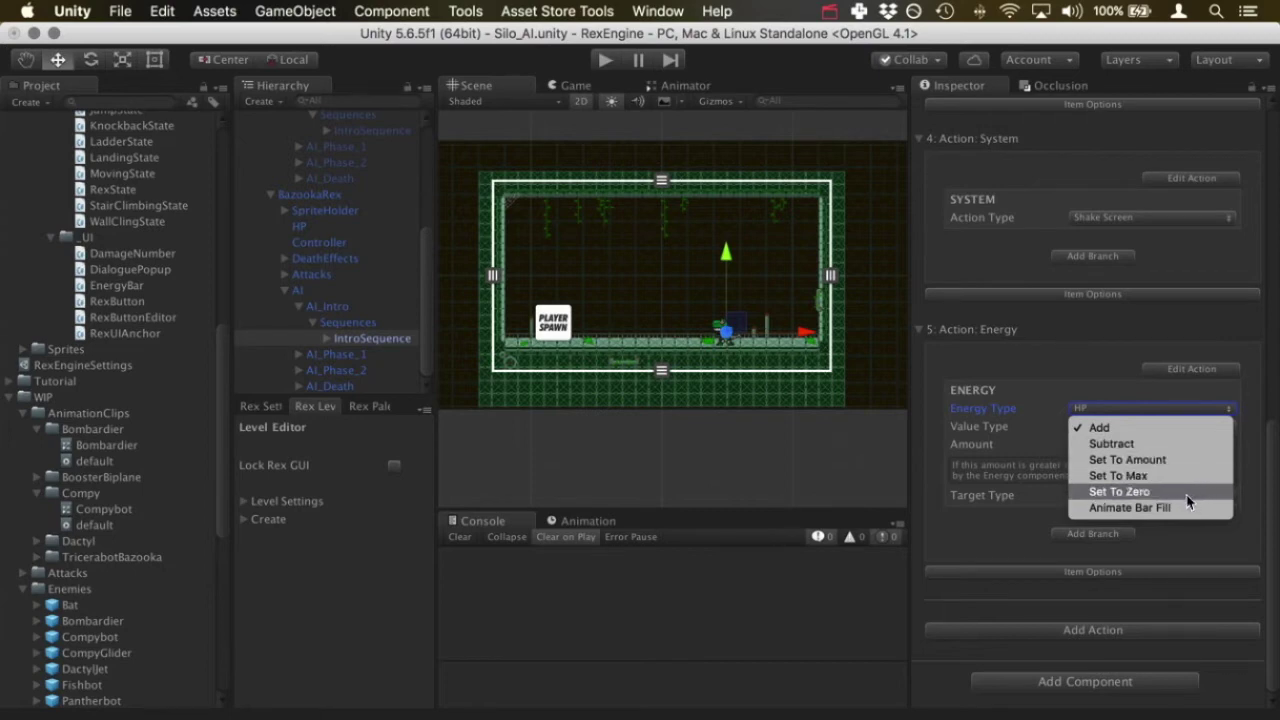
{"action": "left_click", "coordinate": [1130, 508]}
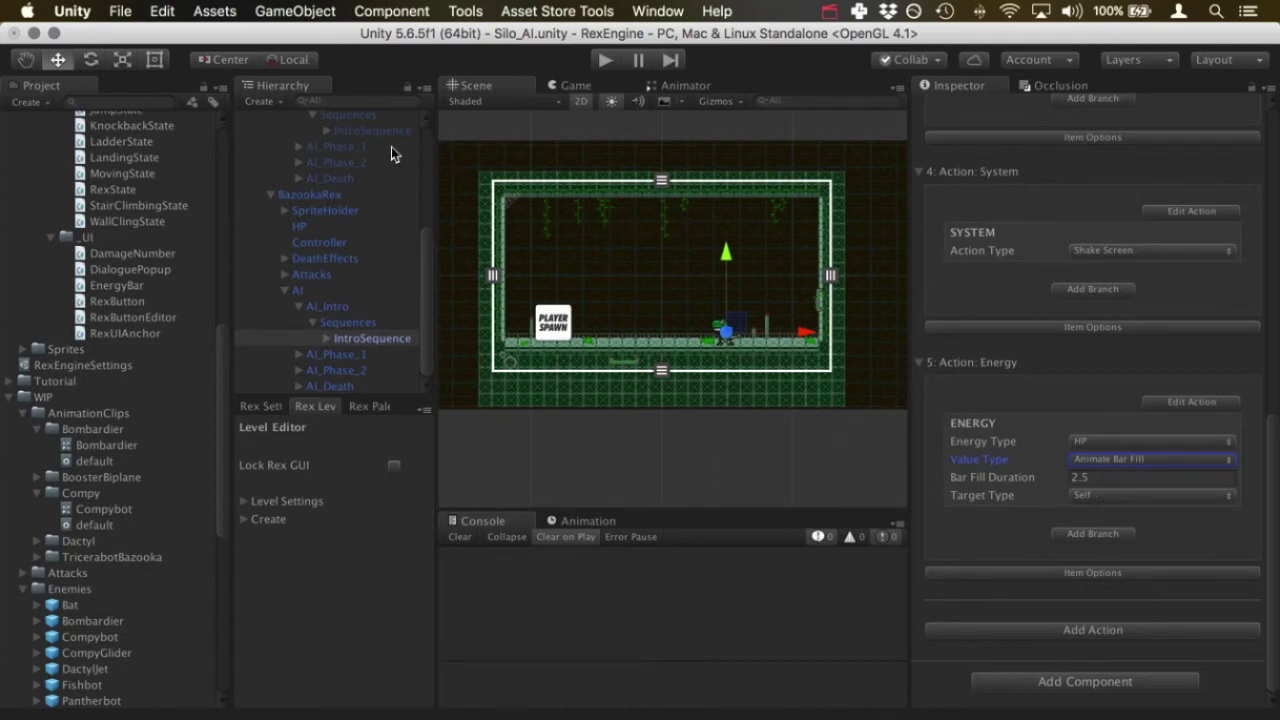
Compare the old boss's Energy action and set BazookaRex's bar fill duration to 3
{"action": "left_click", "coordinate": [372, 130]}
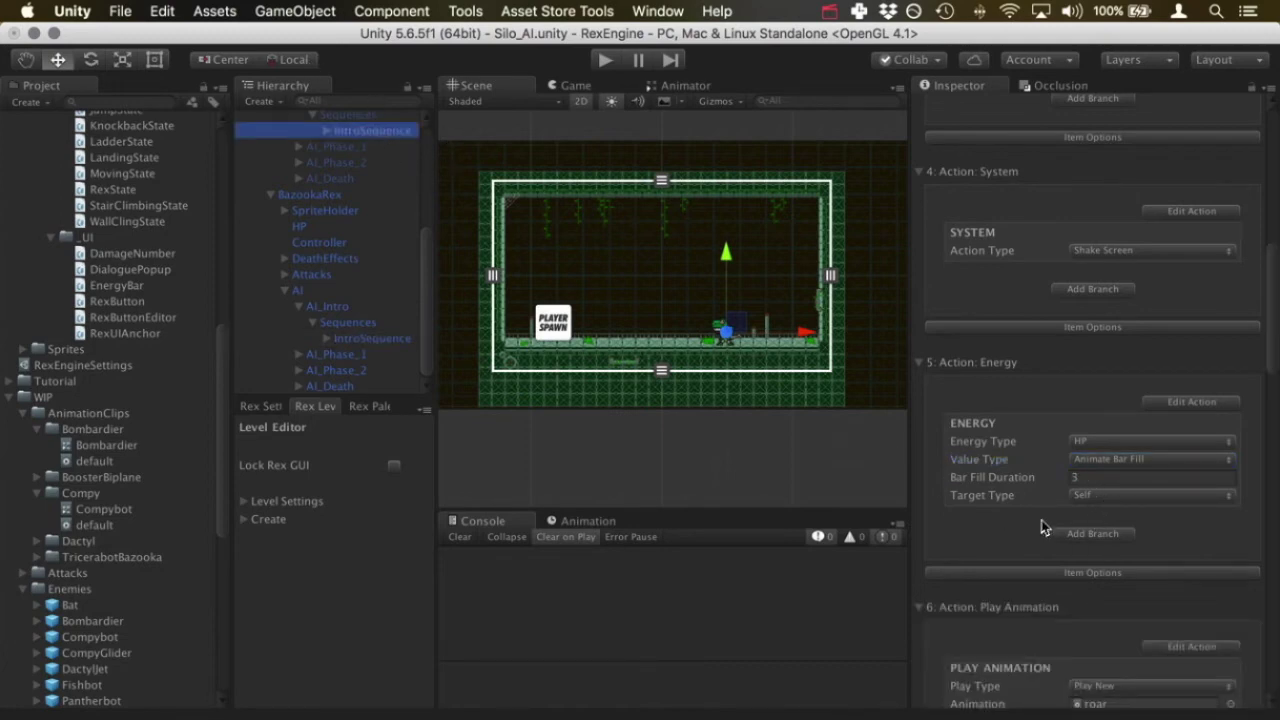
{"action": "left_click", "coordinate": [378, 339]}
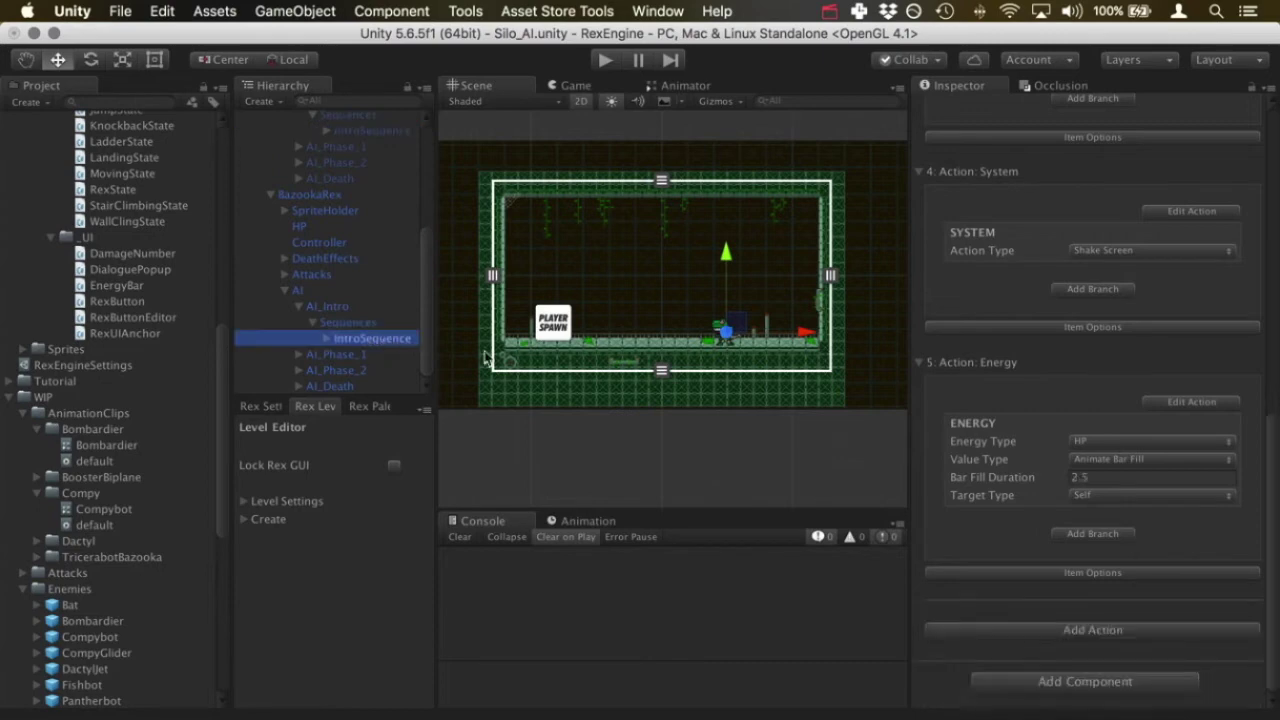
{"action": "left_click", "coordinate": [1080, 477]}
{"action": "type", "text": "3"}
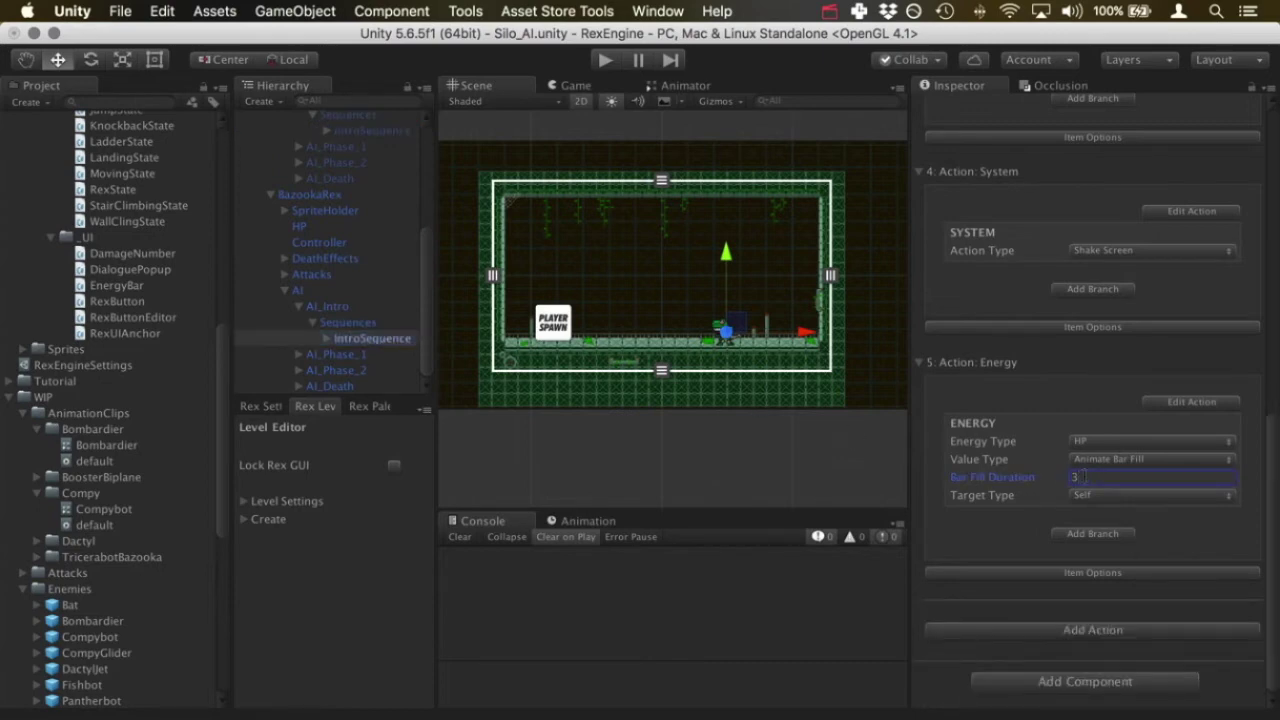
Keep the target type of BazookaRex's Energy action on Self
{"action": "left_click", "coordinate": [1128, 496]}
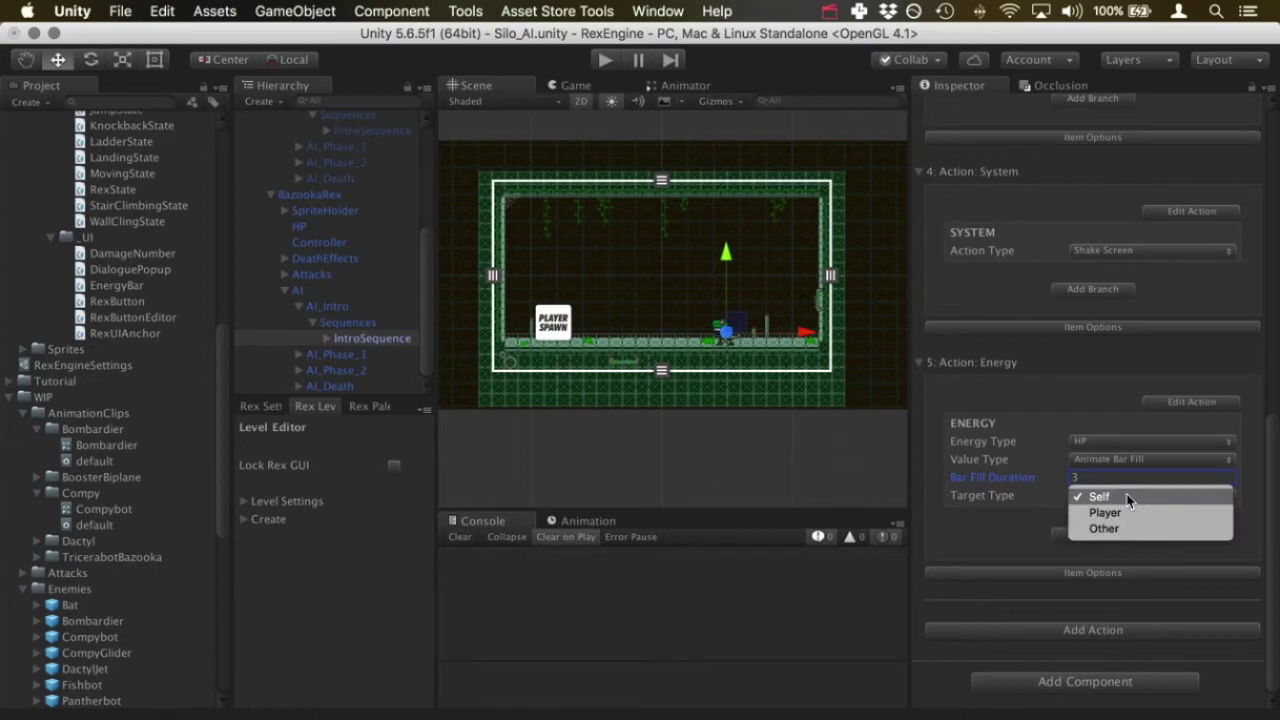
{"action": "left_click", "coordinate": [1194, 506]}
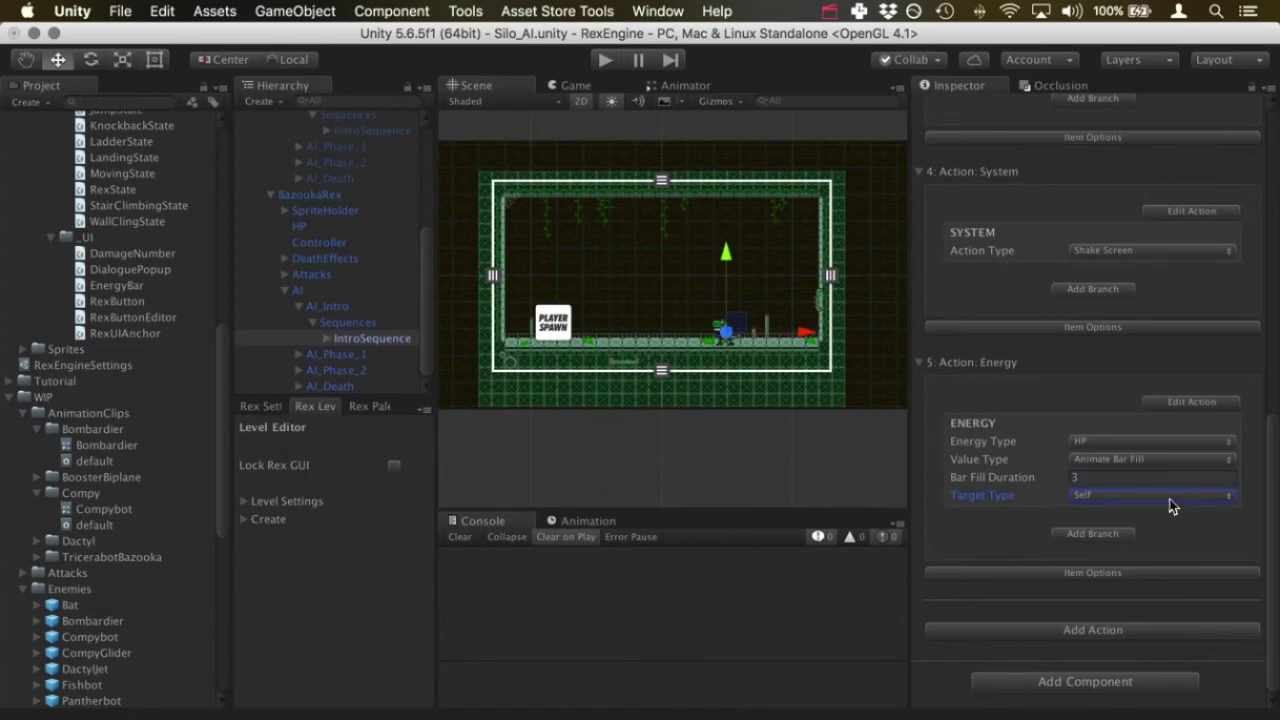
Examine the Play Animation action in the old boss's IntroSequence and locate its roar clip among the project assets
{"action": "left_click", "coordinate": [389, 130]}
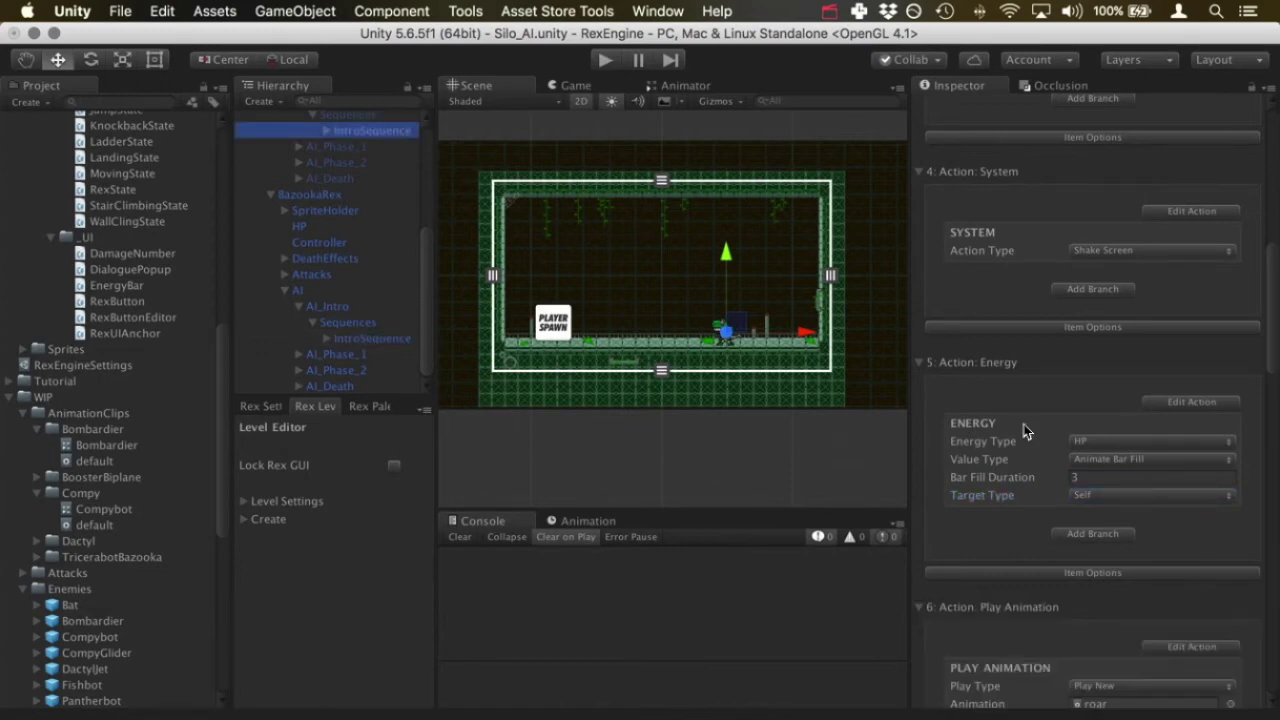
{"action": "scroll", "coordinate": [1024, 432], "scroll_direction": "down", "scroll_amount": 4}
{"action": "scroll", "coordinate": [1024, 432], "scroll_direction": "down", "scroll_amount": 1}
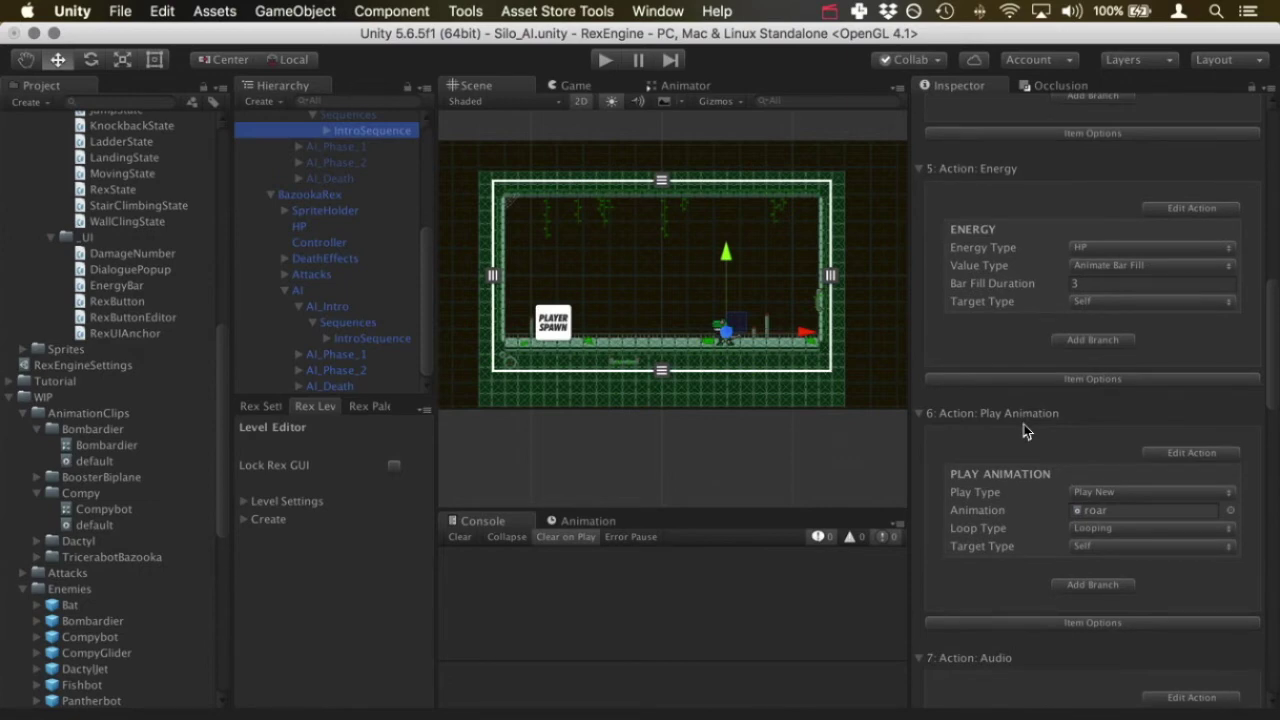
{"action": "left_click", "coordinate": [1097, 511]}
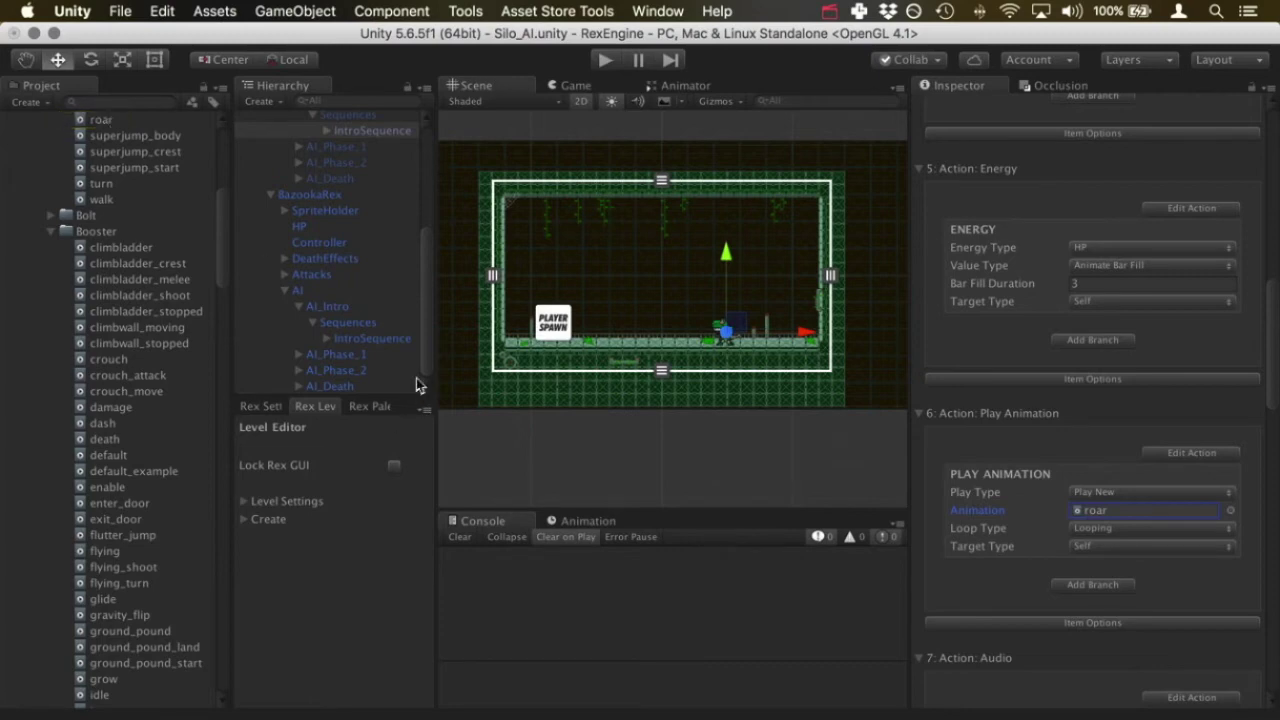
Add a Play Animation action as the sixth action in BazookaRex's IntroSequence
{"action": "left_click", "coordinate": [400, 340]}
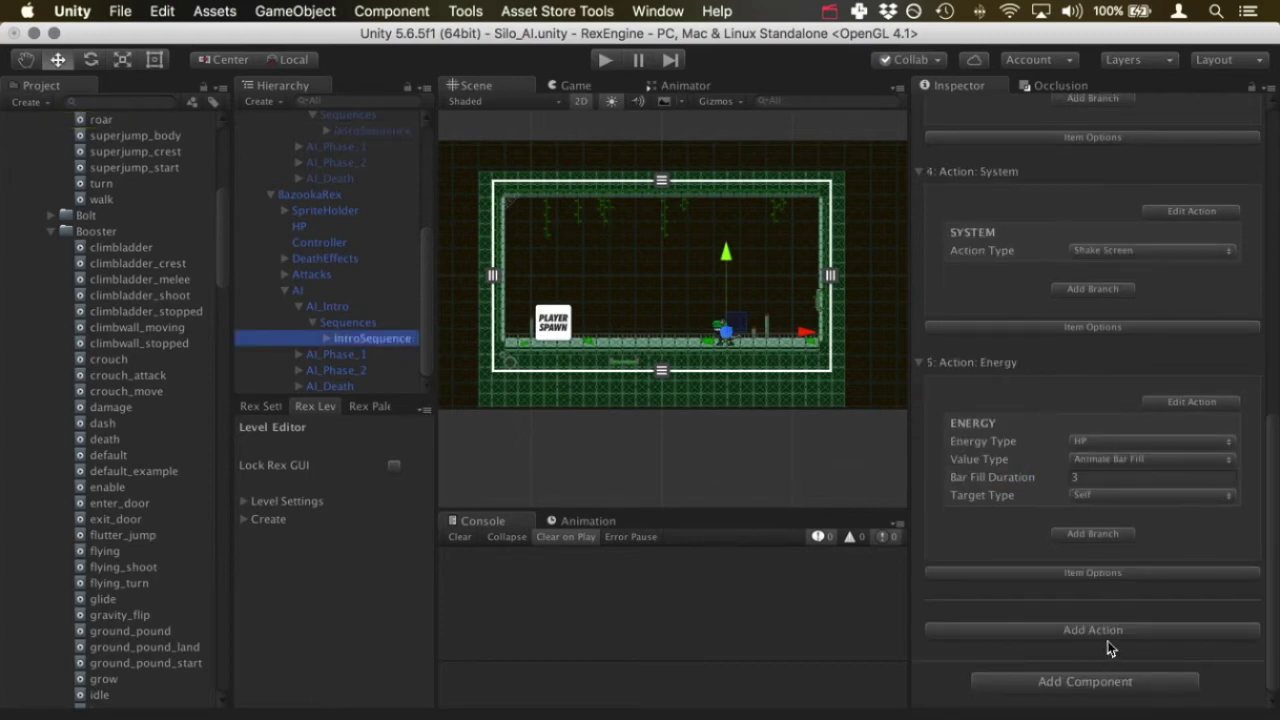
{"action": "left_click", "coordinate": [1105, 631]}
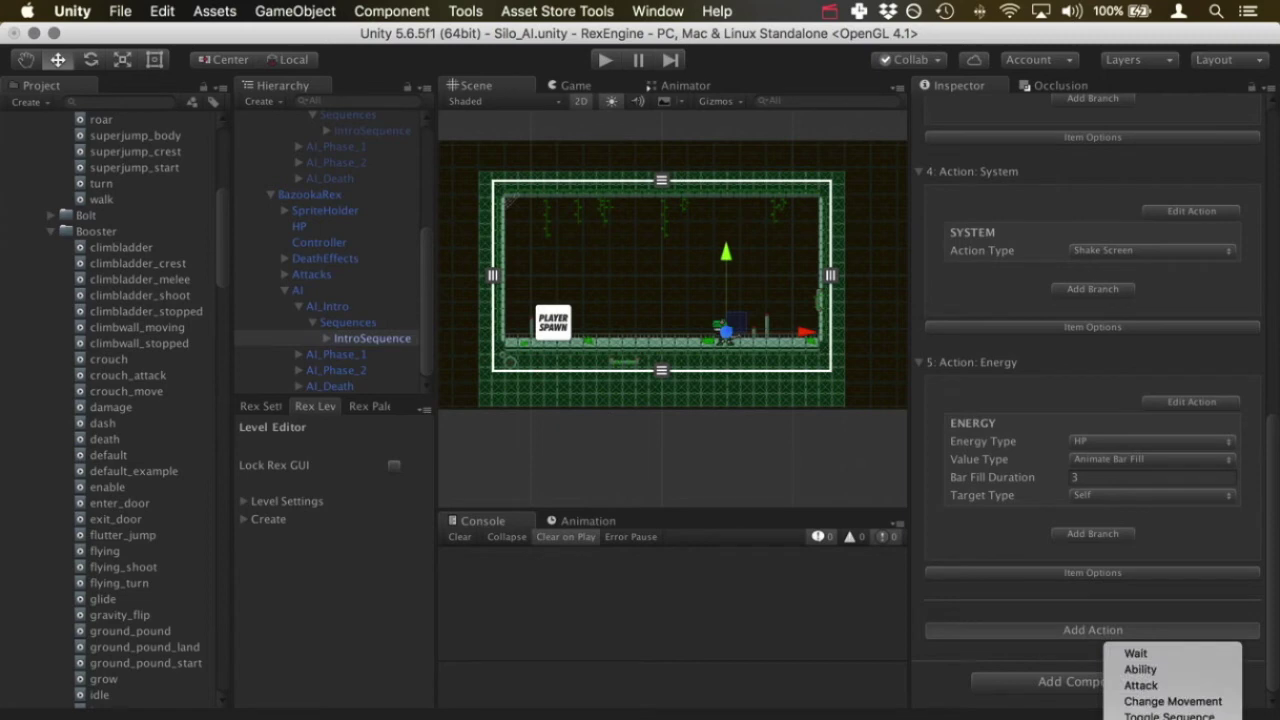
{"action": "scroll", "coordinate": [1160, 685], "scroll_direction": "down", "scroll_amount": 5}
{"action": "left_click", "coordinate": [1163, 697]}
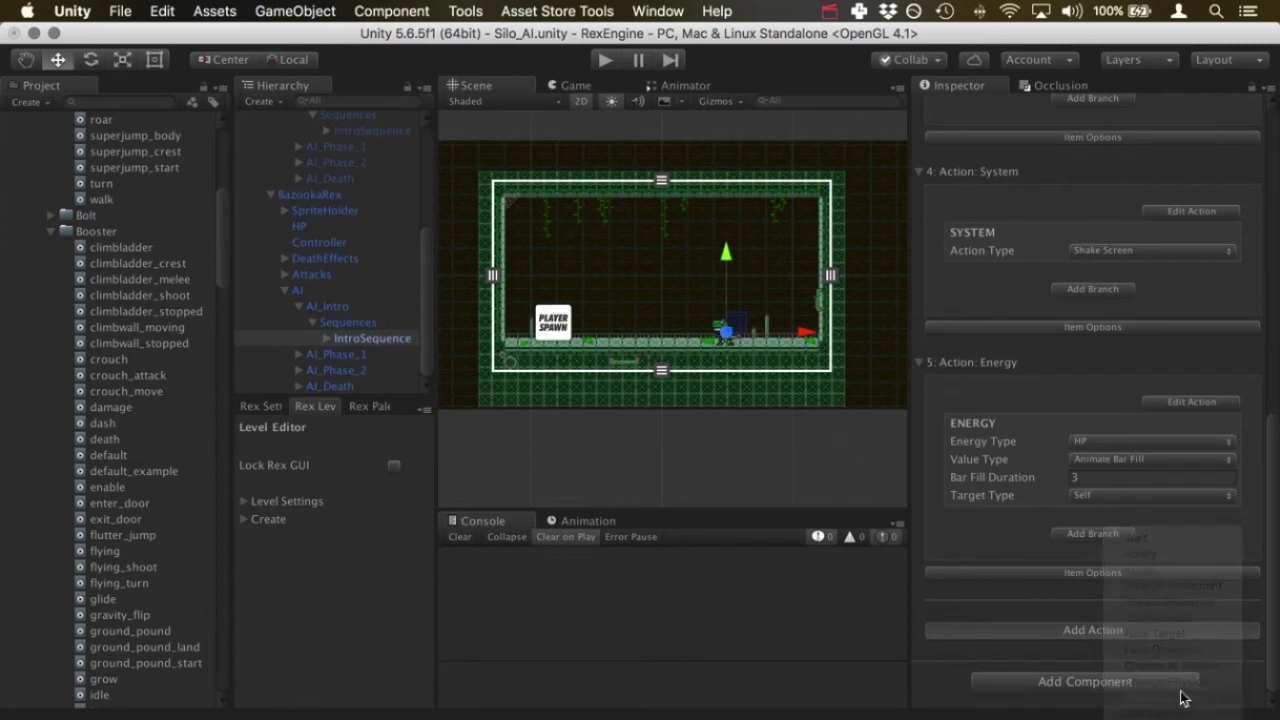
{"action": "scroll", "coordinate": [1161, 572], "scroll_direction": "down", "scroll_amount": 5}
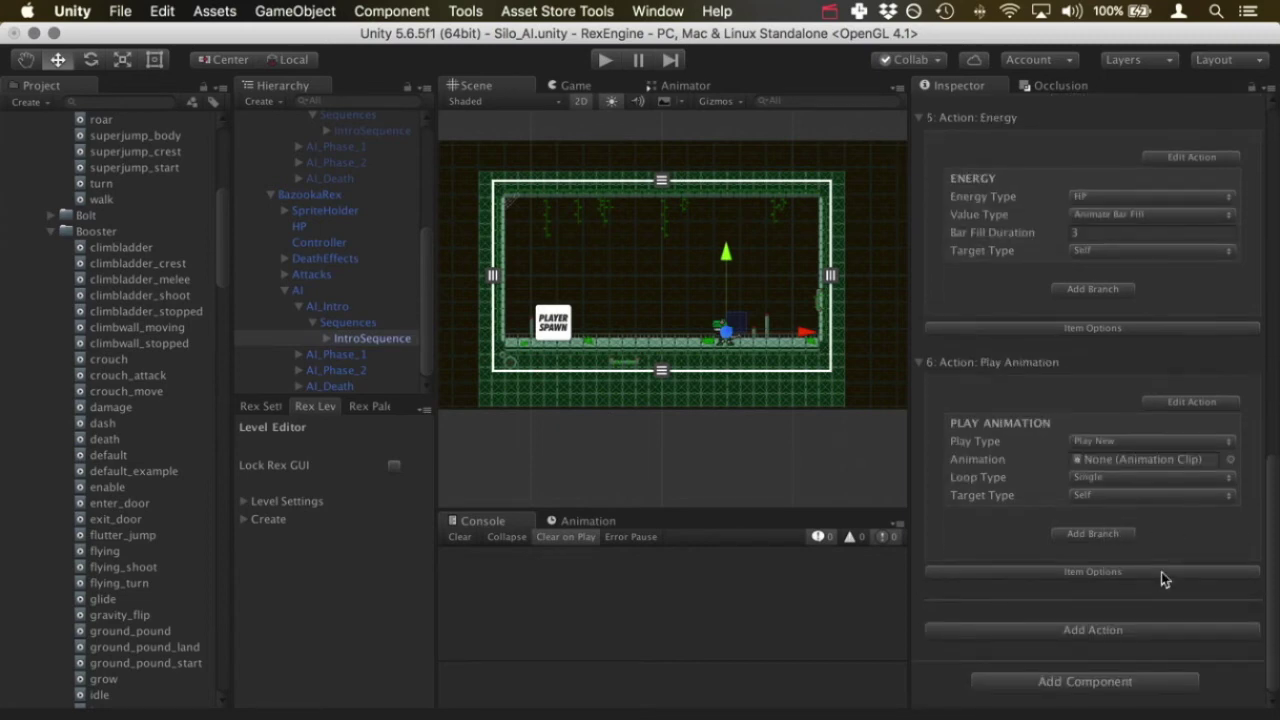
Set up the Play Animation action with play type Play New, the roar clip, loop type Looping and target type Self
{"action": "left_click", "coordinate": [1170, 441]}
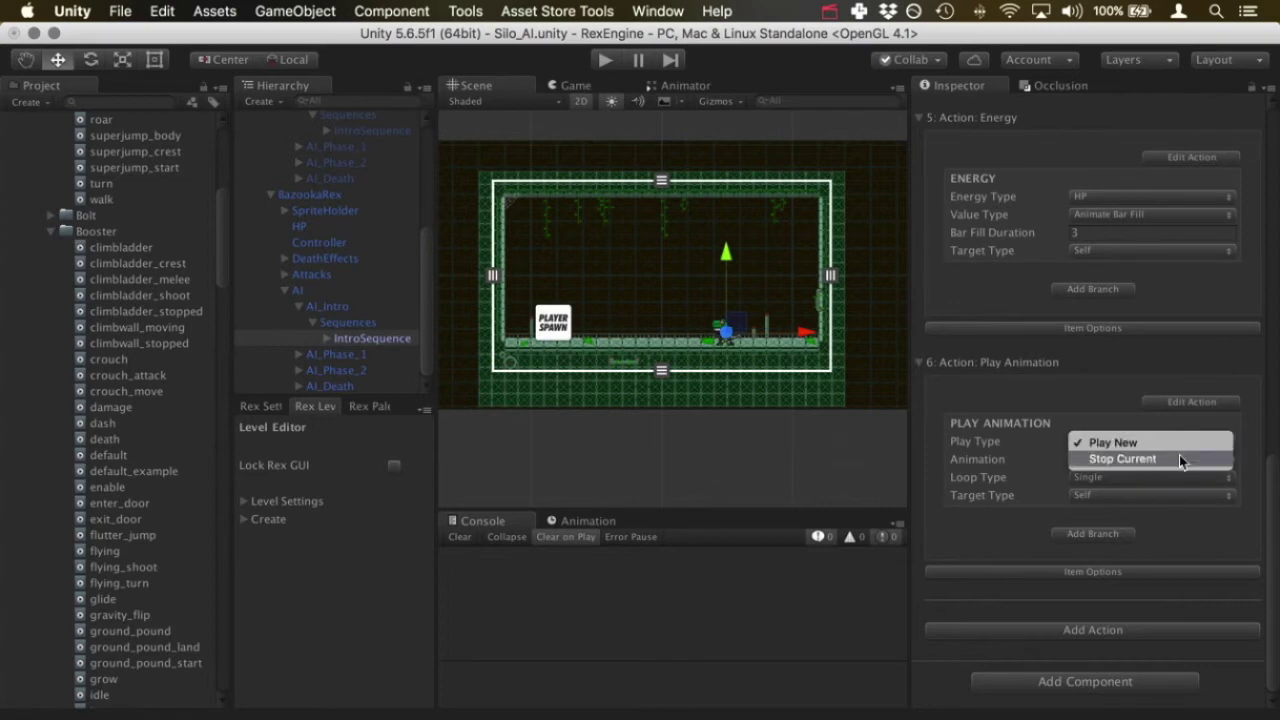
{"action": "left_click", "coordinate": [1202, 444]}
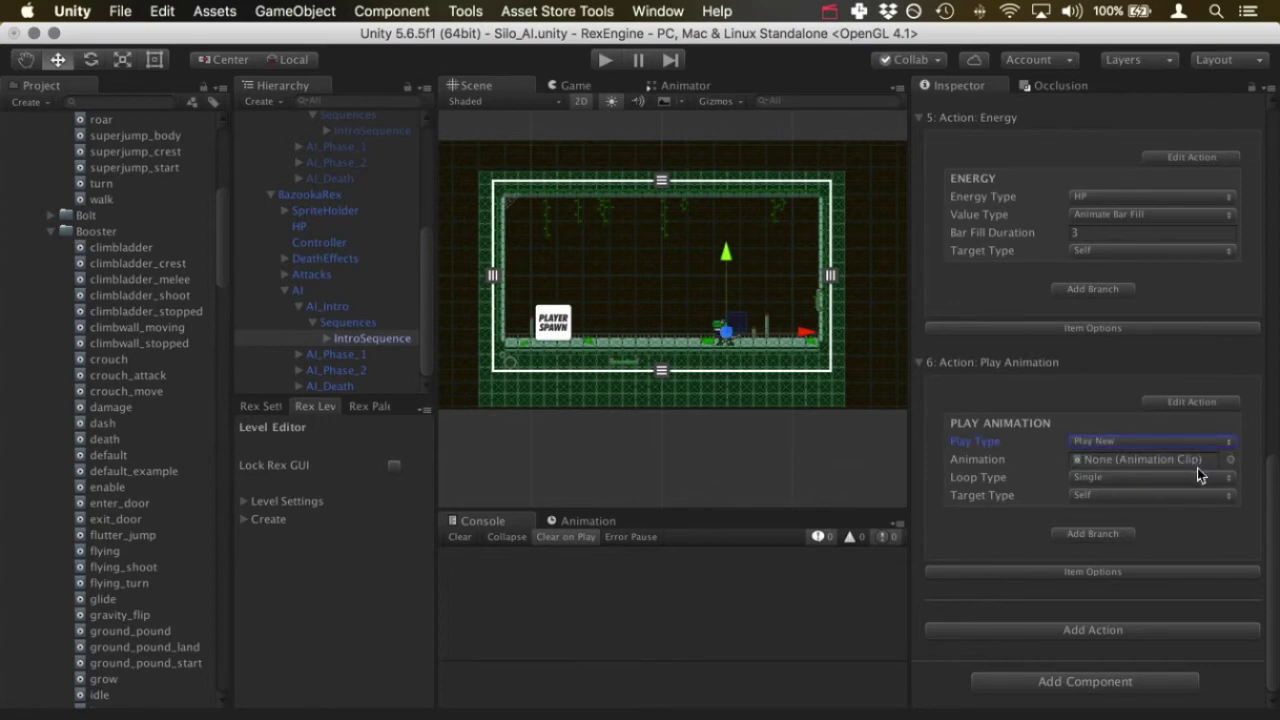
{"action": "left_click_drag", "start_coordinate": [90, 120], "coordinate": [1123, 470]}
{"action": "left_click", "coordinate": [1130, 479]}
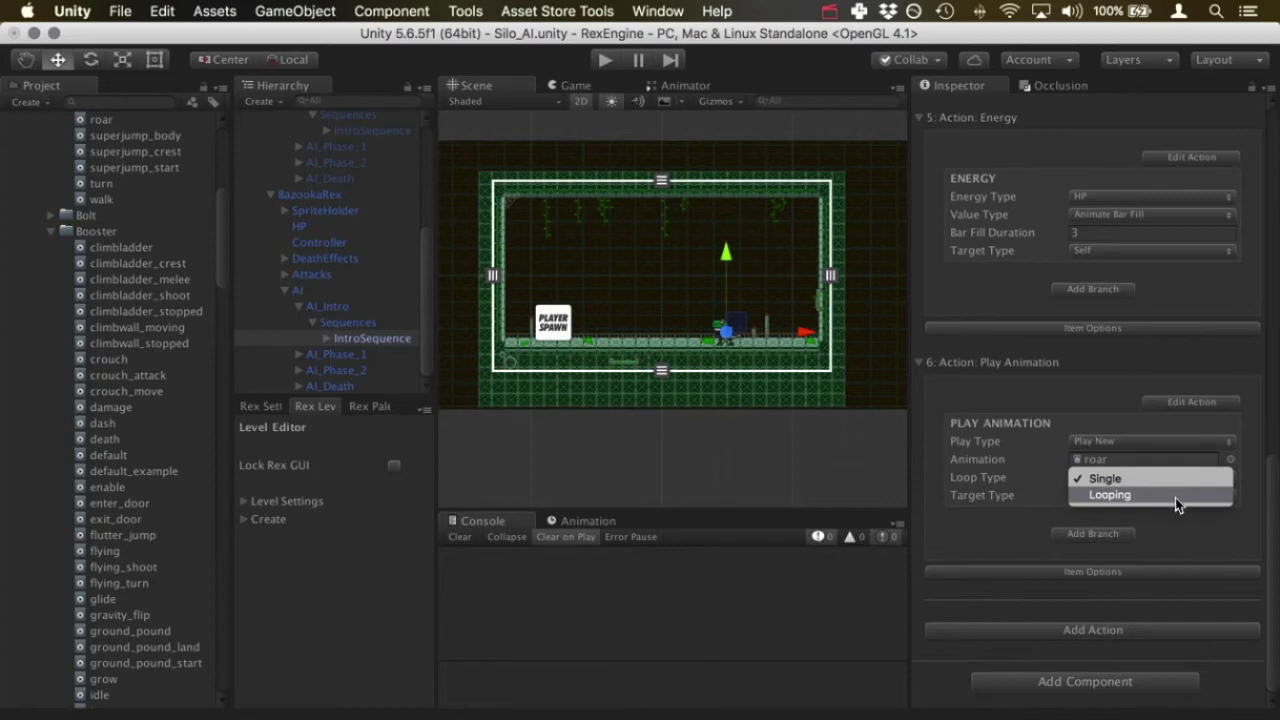
{"action": "left_click", "coordinate": [1175, 496]}
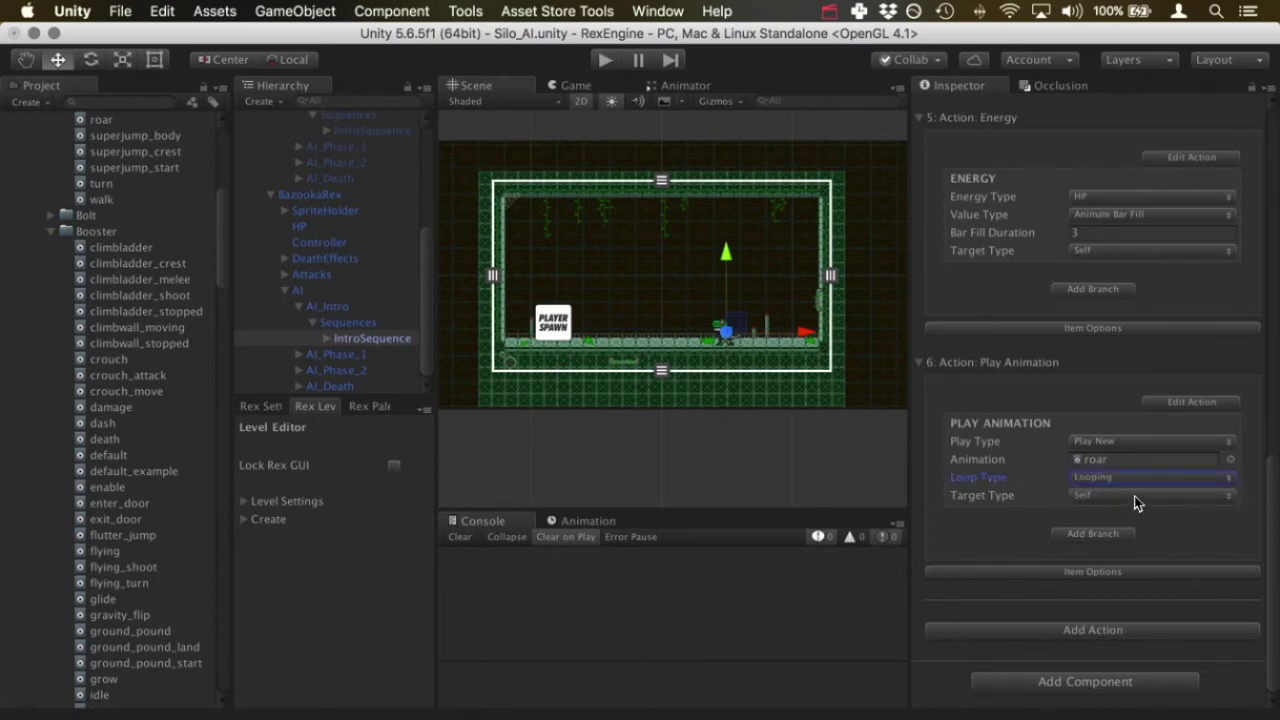
{"action": "left_click", "coordinate": [1134, 496]}
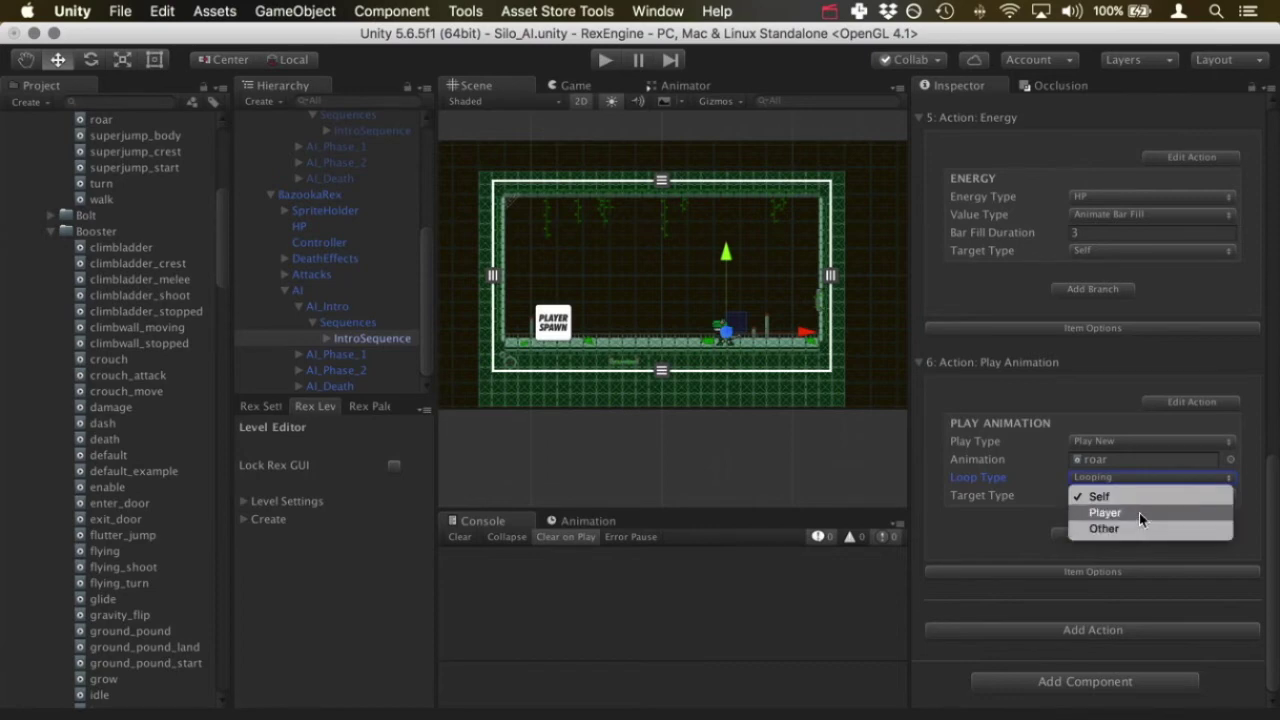
{"action": "left_click", "coordinate": [1142, 506]}
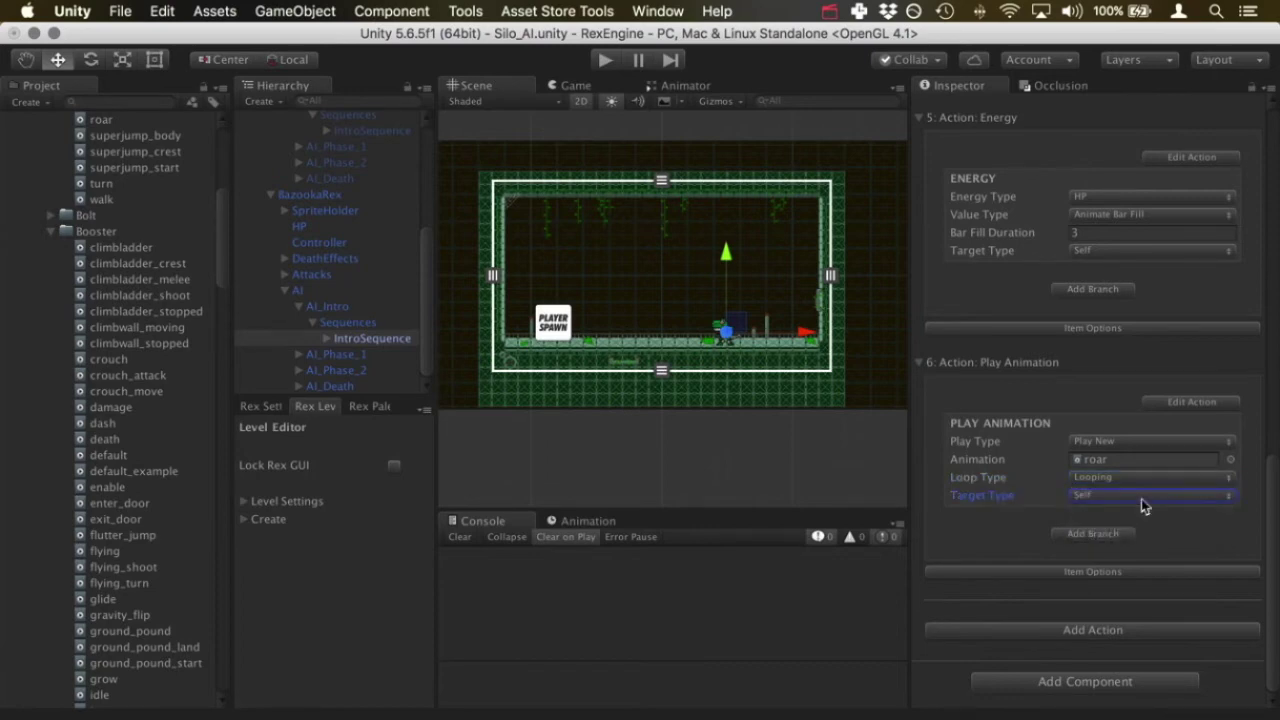
Add an Audio action as BazookaRex's seventh intro action and keep its music type on Play Sound Effect
{"action": "left_click", "coordinate": [1099, 634]}
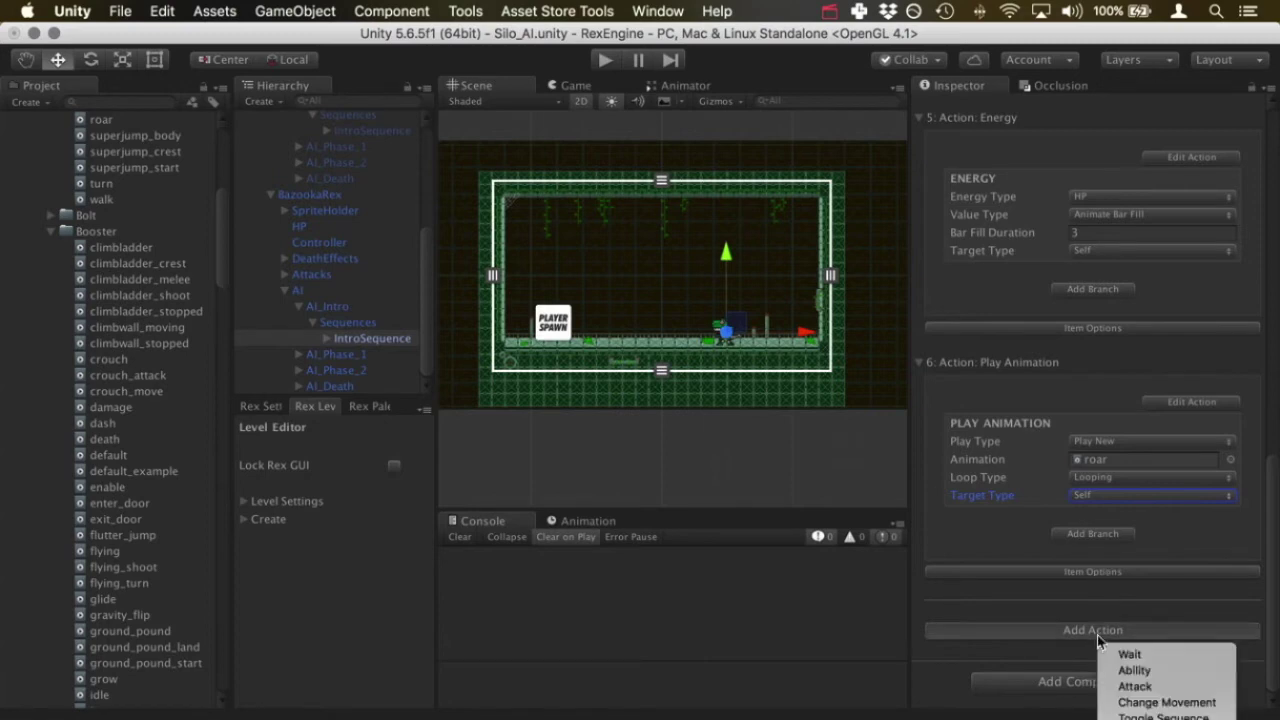
{"action": "scroll", "coordinate": [1190, 665], "scroll_direction": "down", "scroll_amount": 3}
{"action": "scroll", "coordinate": [1166, 660], "scroll_direction": "down", "scroll_amount": 1}
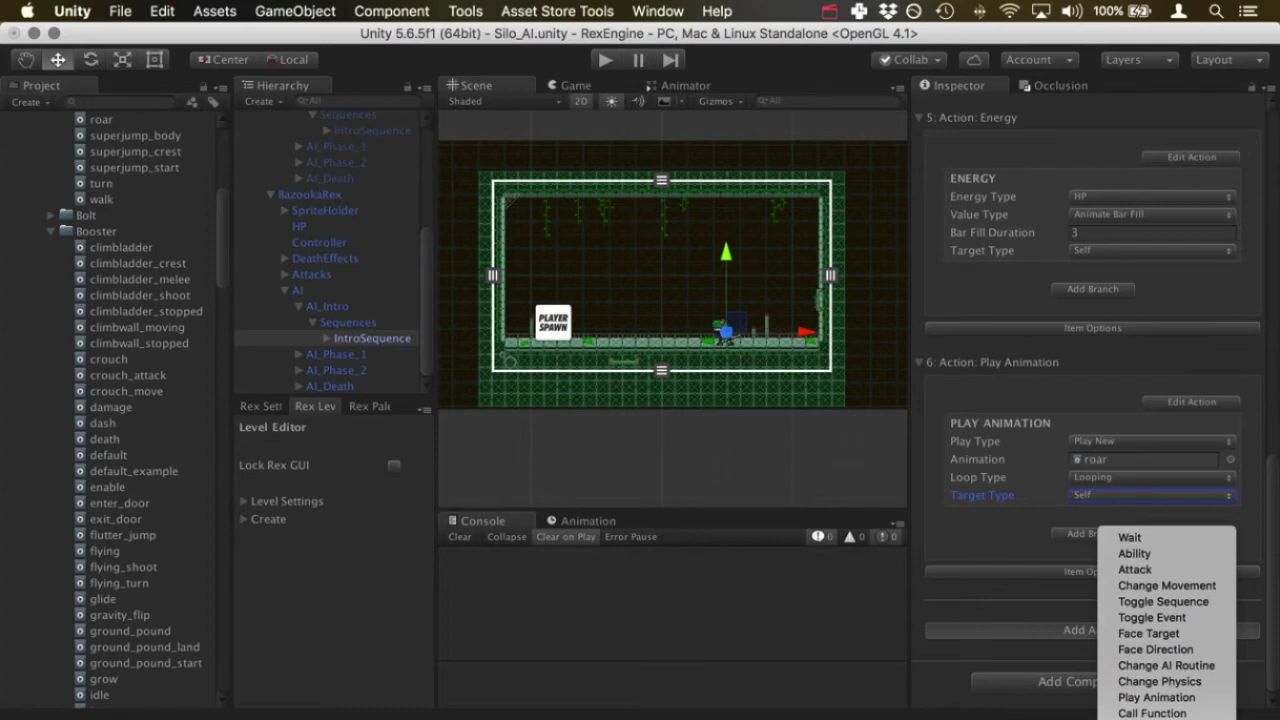
{"action": "left_click", "coordinate": [1160, 705]}
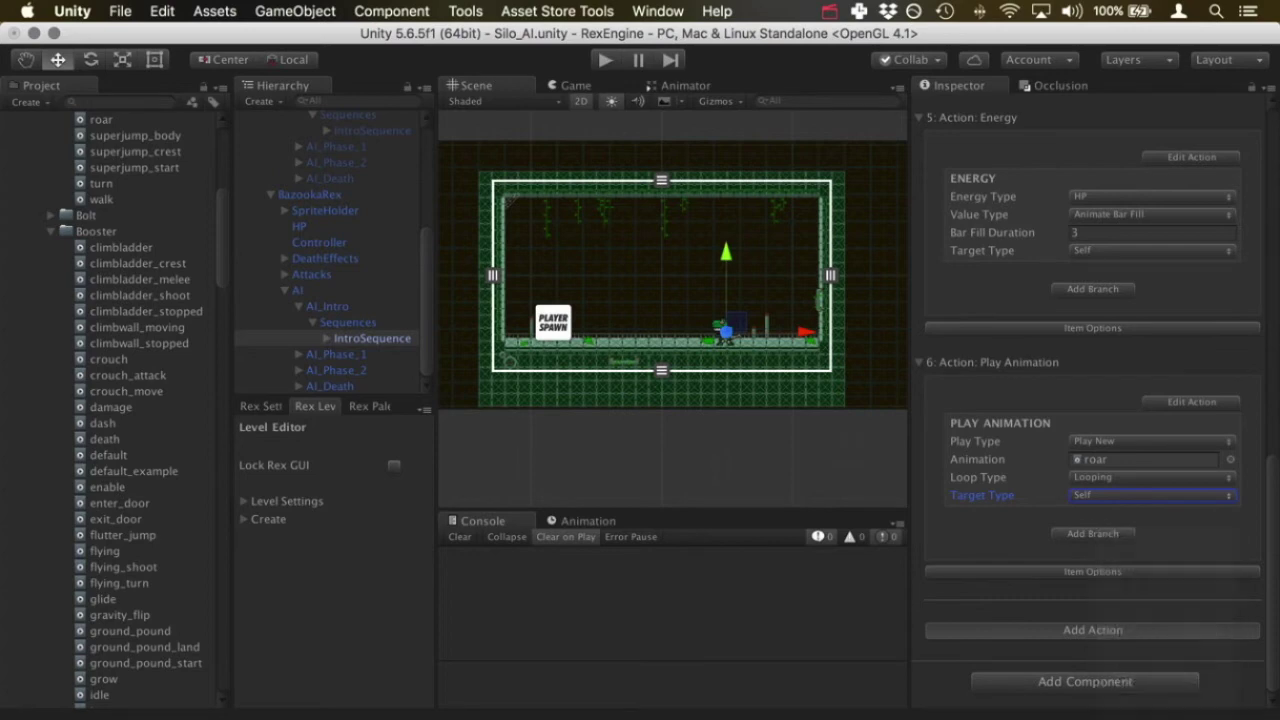
{"action": "scroll", "coordinate": [1153, 626], "scroll_direction": "down", "scroll_amount": 5}
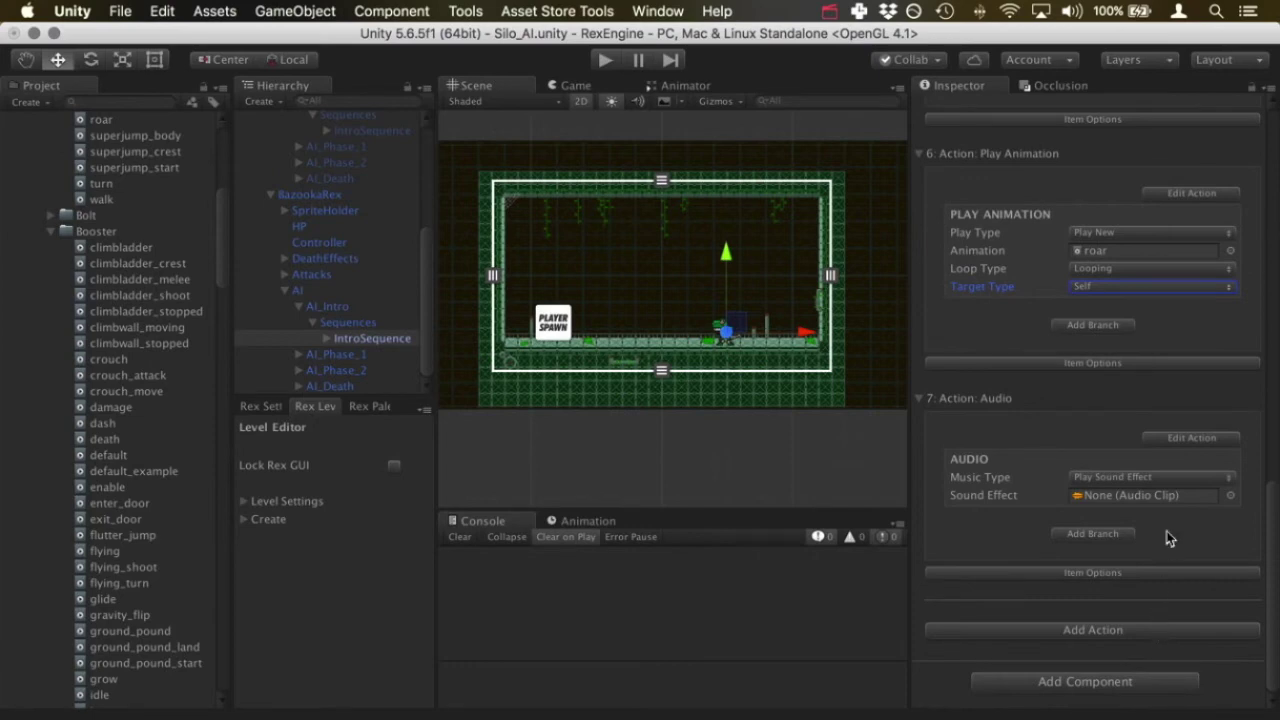
{"action": "left_click", "coordinate": [1139, 480]}
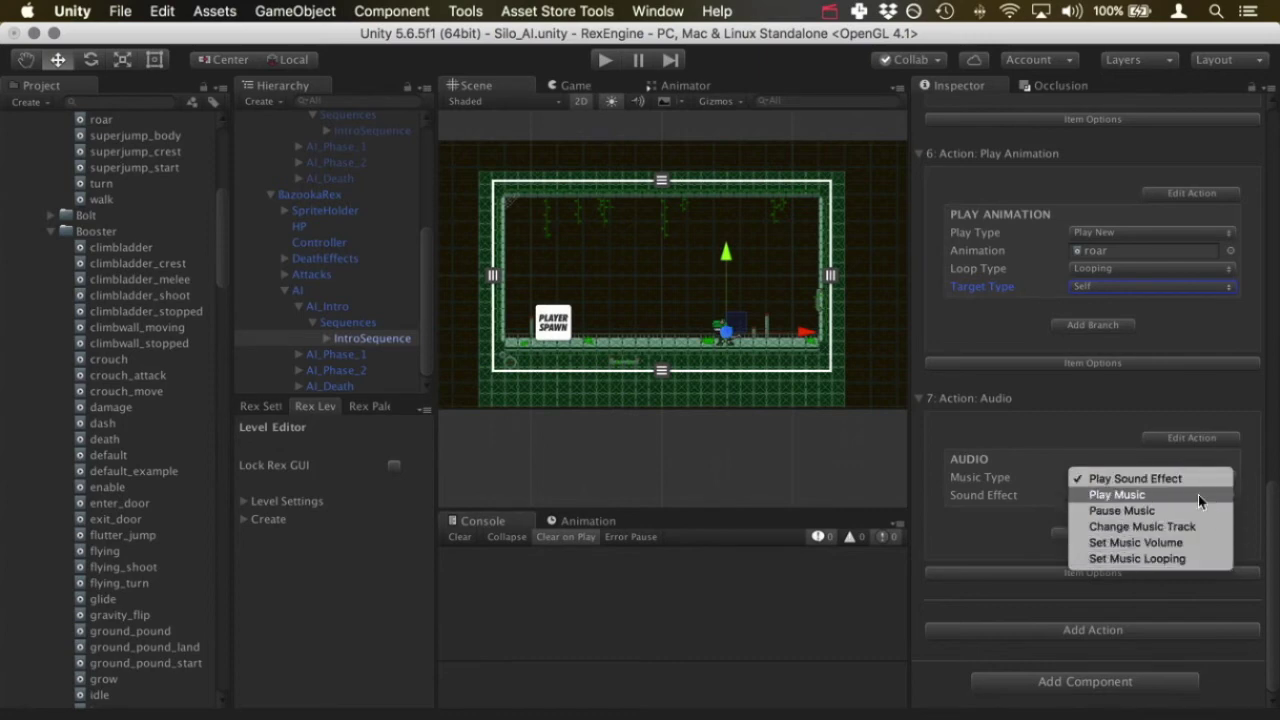
{"action": "key", "text": "Up"}
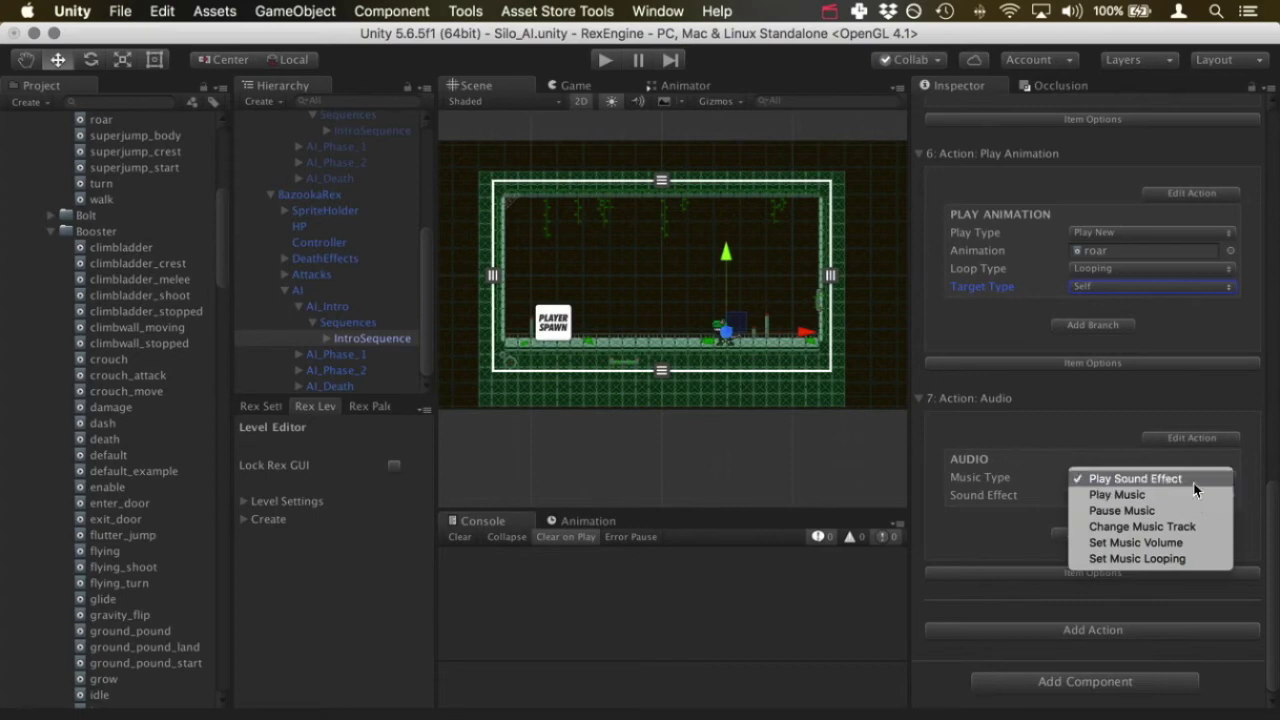
{"action": "key", "text": "Return"}
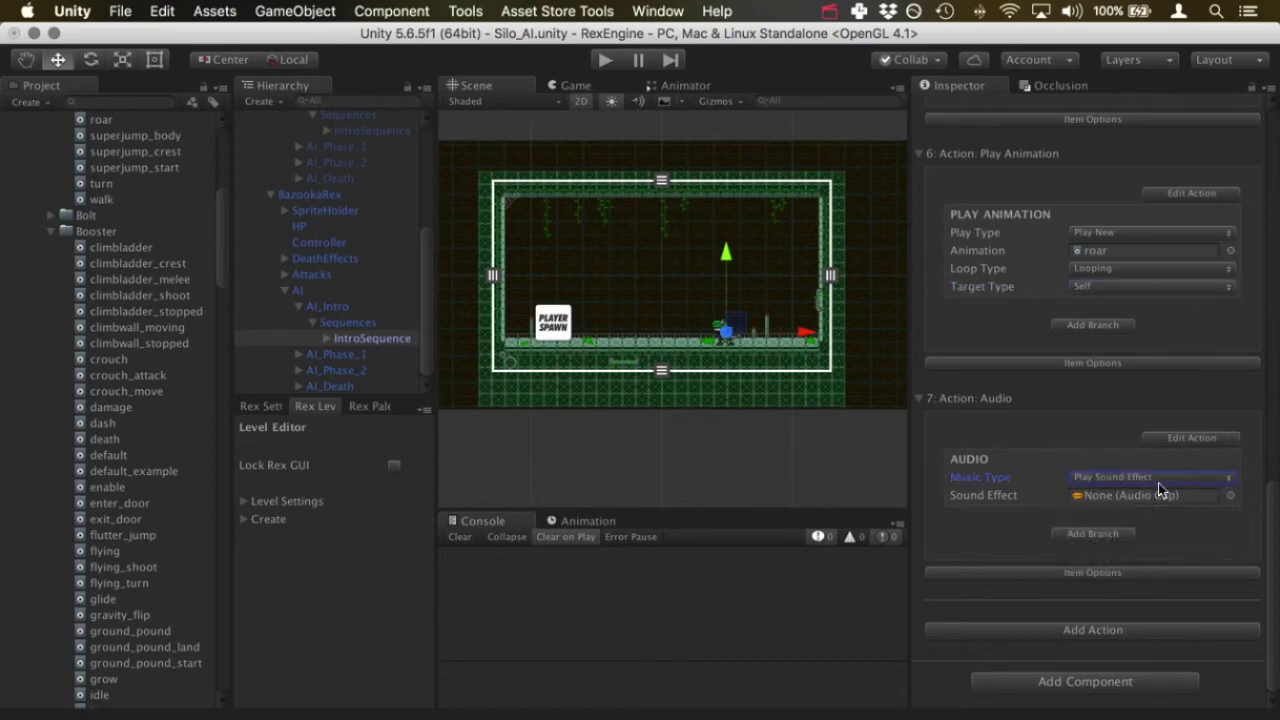
Locate the roar sound used by the old boss's Audio action and assign it as the sound effect of BazookaRex's Audio action
{"action": "scroll", "coordinate": [275, 240], "scroll_direction": "up", "scroll_amount": 2}
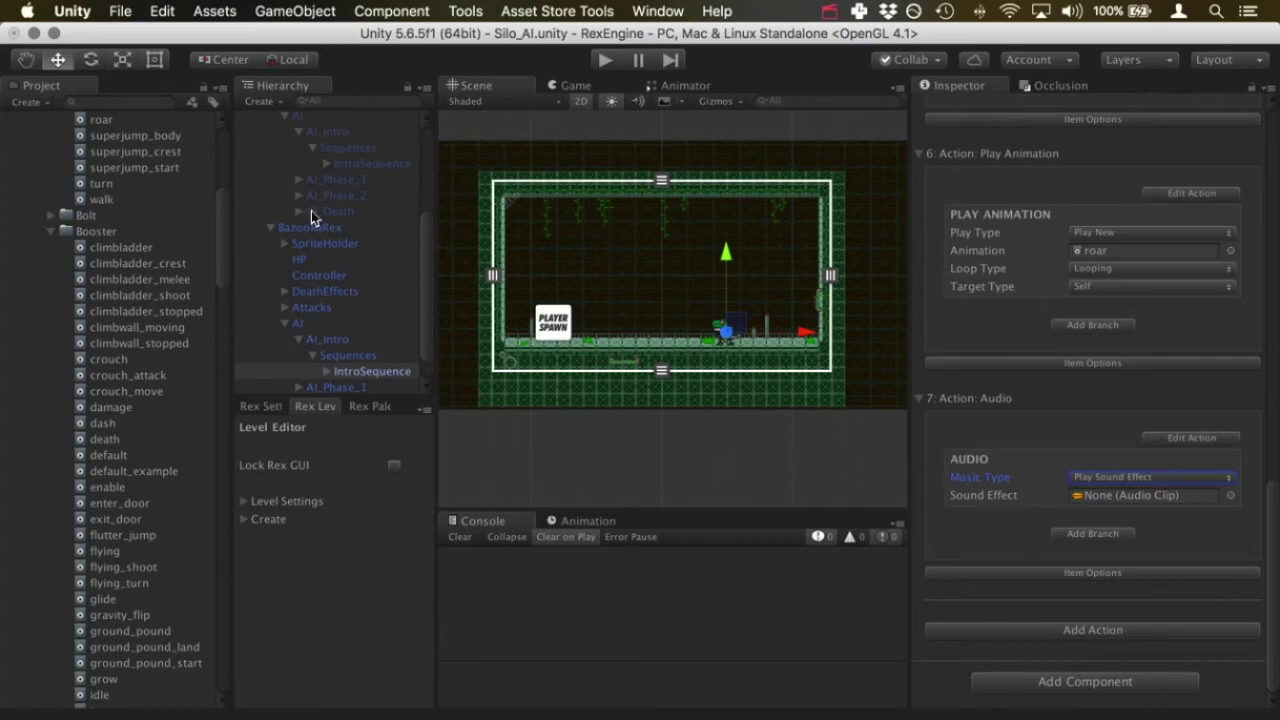
{"action": "left_click", "coordinate": [368, 163]}
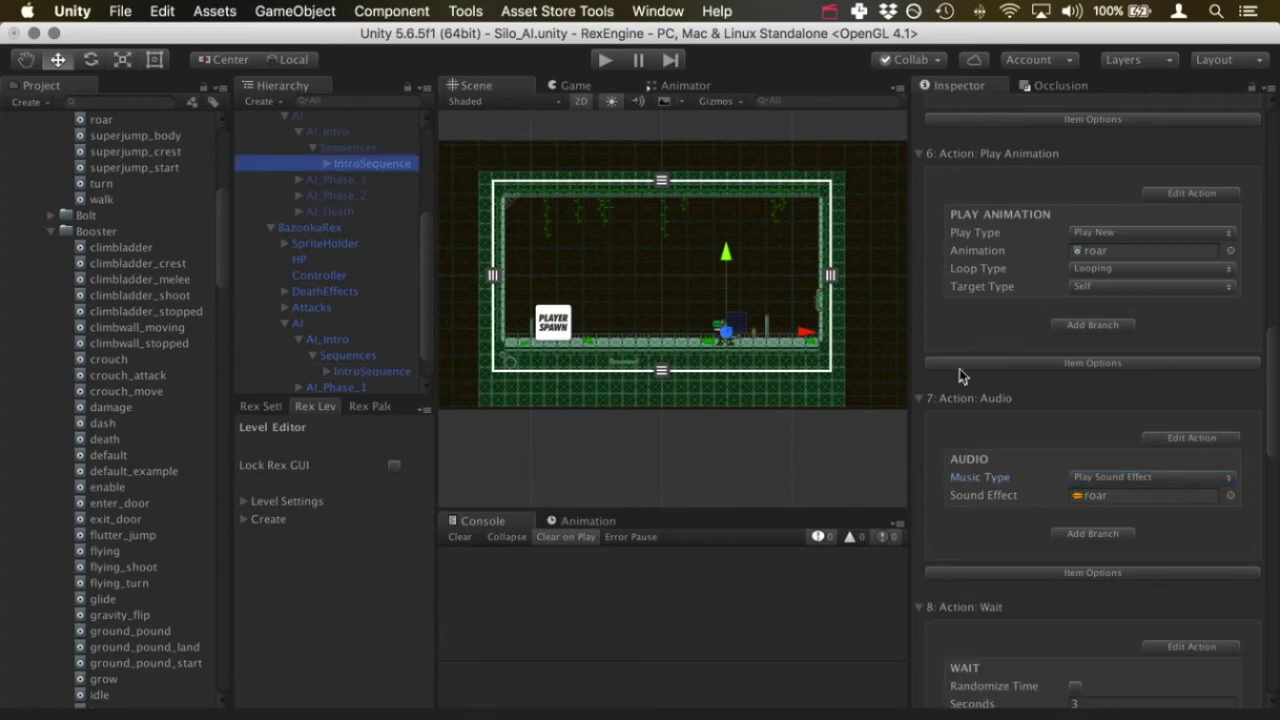
{"action": "left_click", "coordinate": [1143, 494]}
{"action": "left_click", "coordinate": [100, 700]}
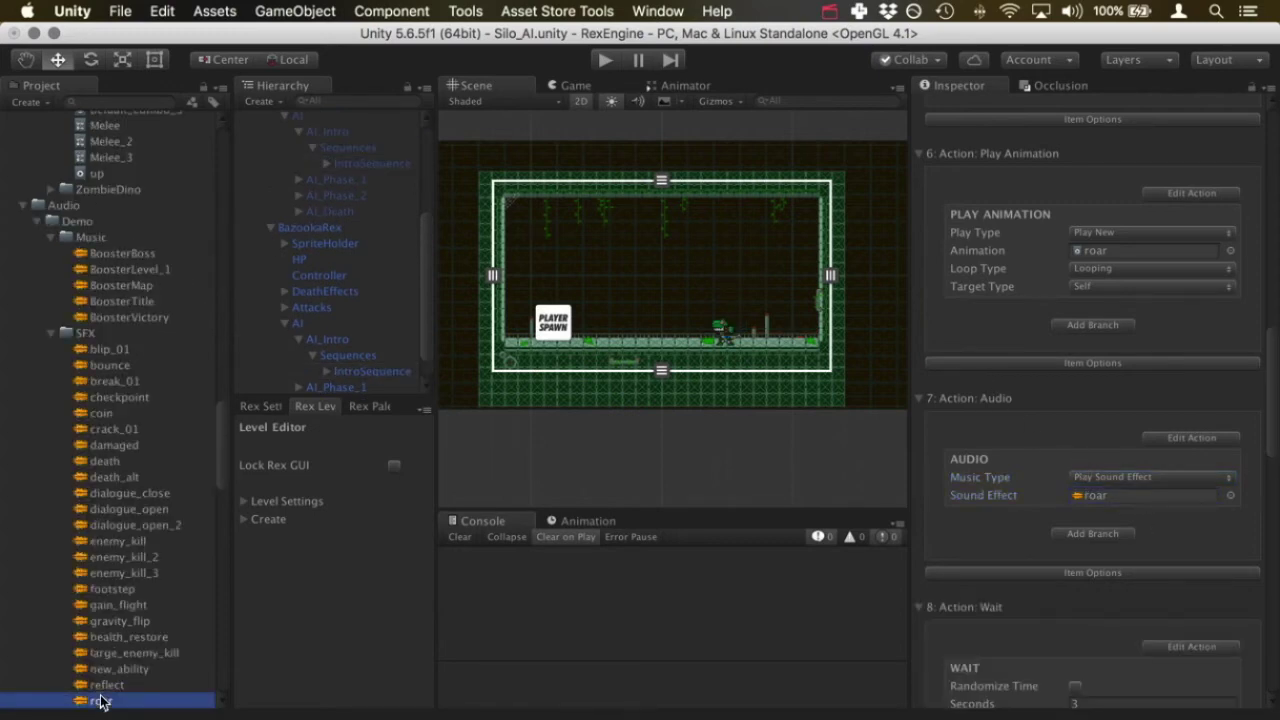
{"action": "left_click", "coordinate": [350, 373]}
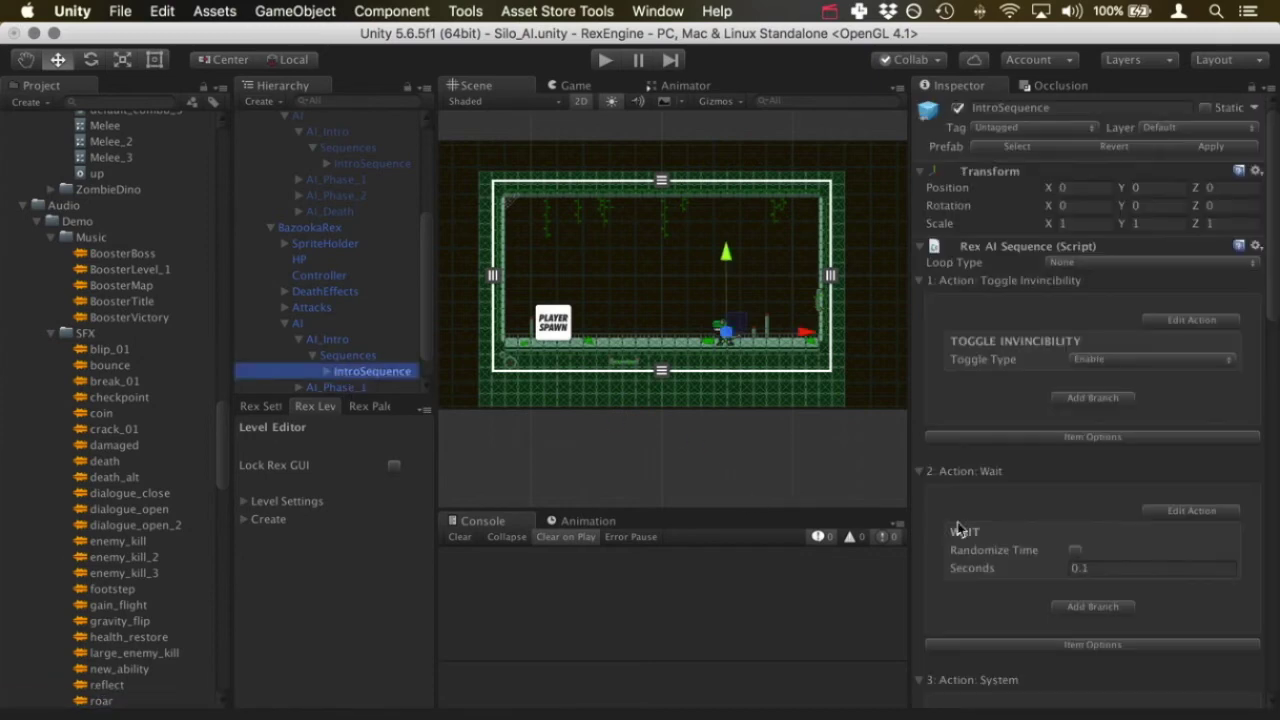
{"action": "scroll", "coordinate": [1131, 530], "scroll_direction": "down", "scroll_amount": 10}
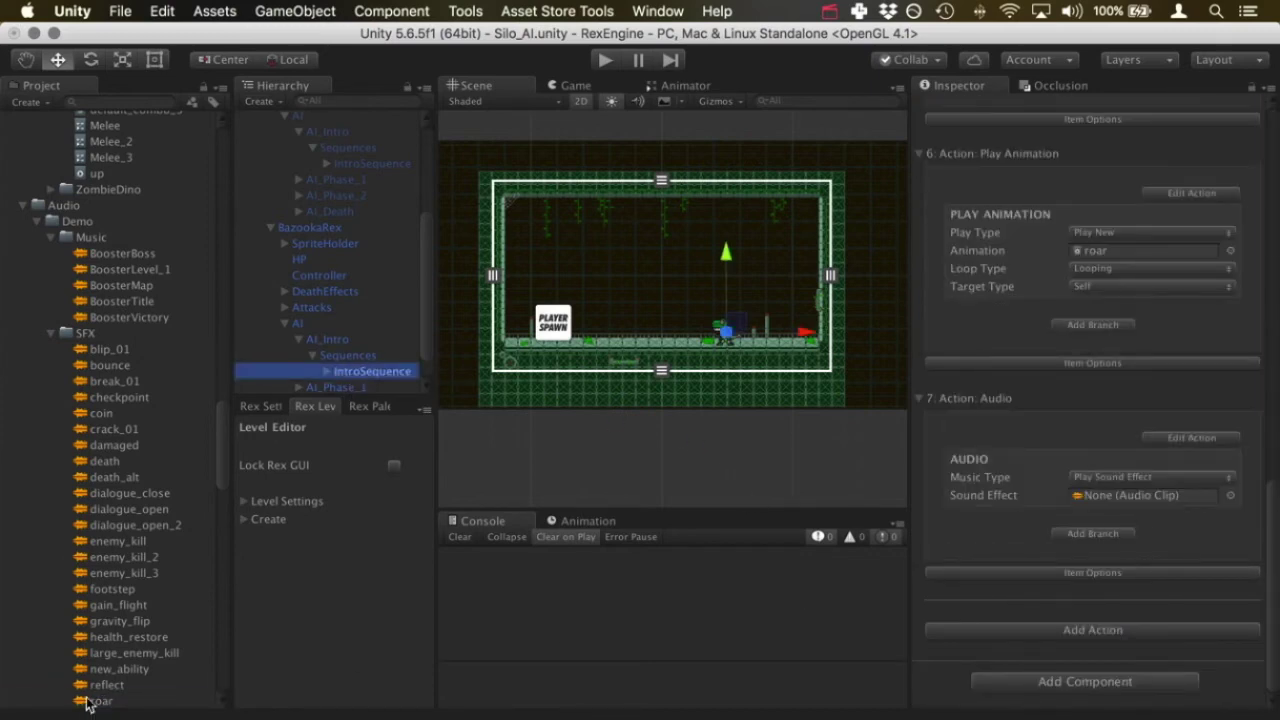
{"action": "left_click_drag", "start_coordinate": [85, 701], "coordinate": [1132, 498]}
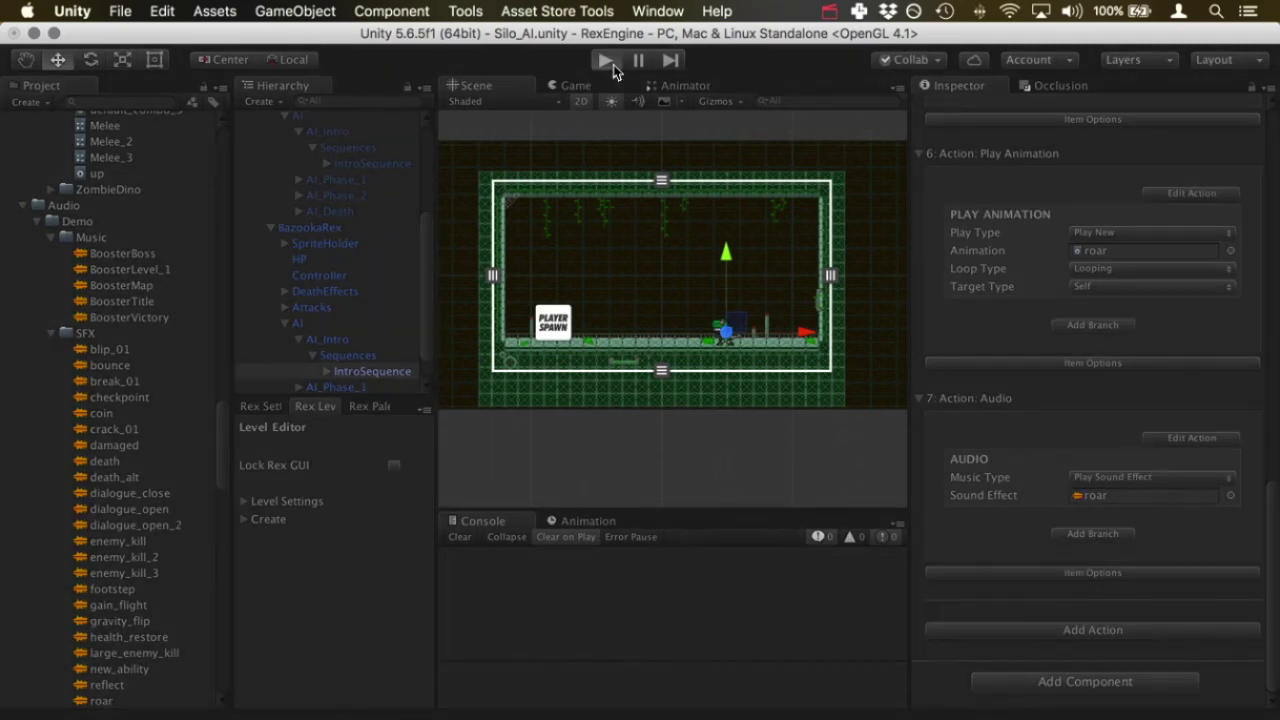
Play-test the scene to check BazookaRex's intro sequence, and stop the game
{"action": "left_click", "coordinate": [613, 67]}
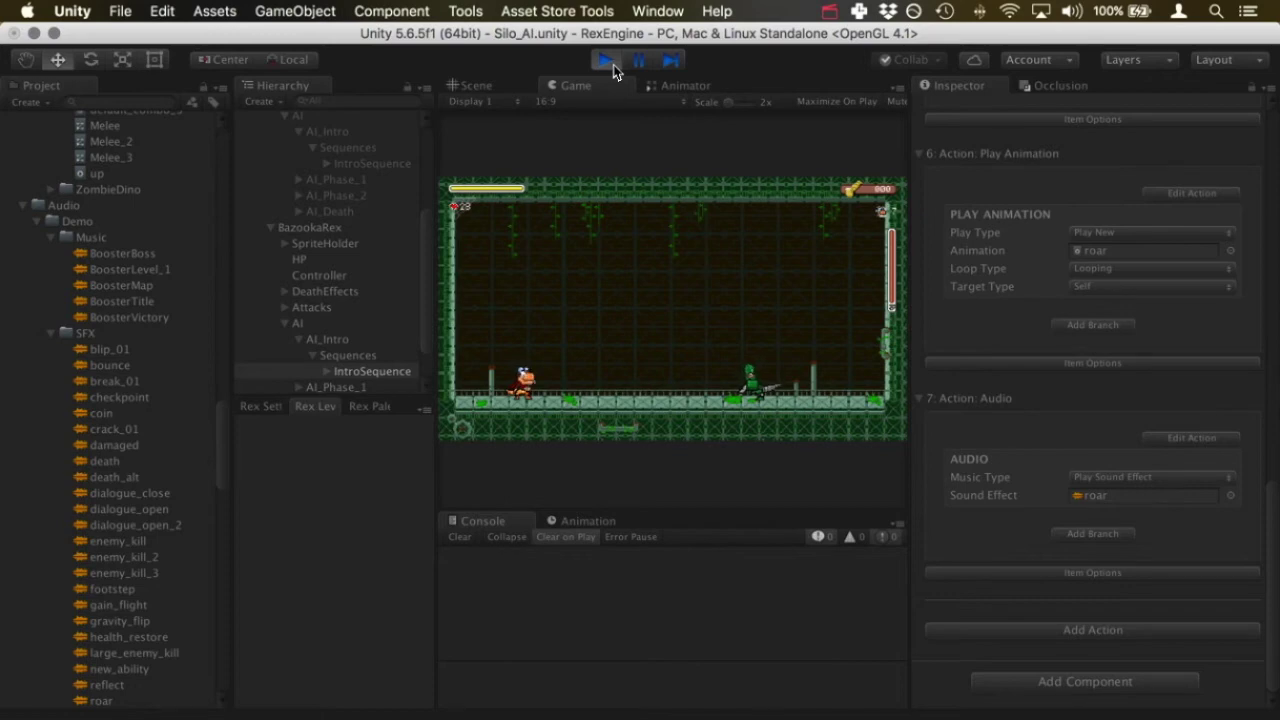
{"action": "left_click", "coordinate": [607, 61]}
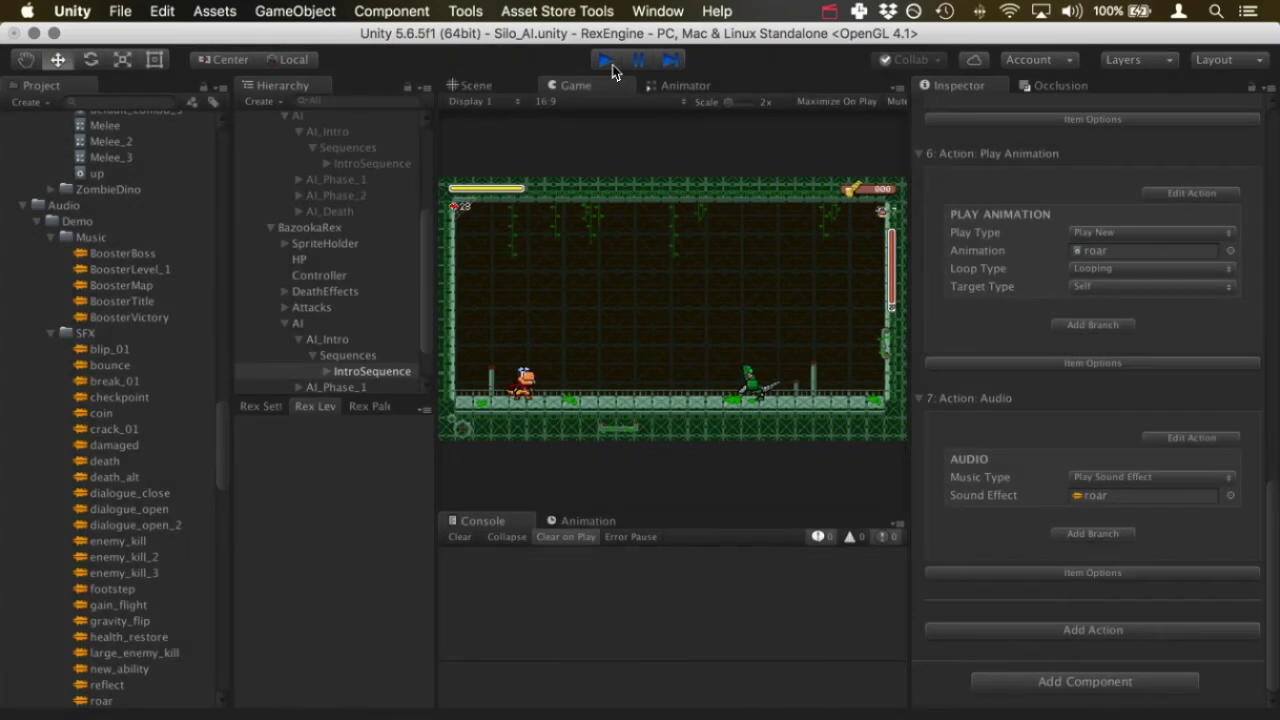
Add a Wait action of 3 seconds as BazookaRex's eighth intro action, matching the old boss's sequence
{"action": "scroll", "coordinate": [1050, 560], "scroll_direction": "down", "scroll_amount": 5}
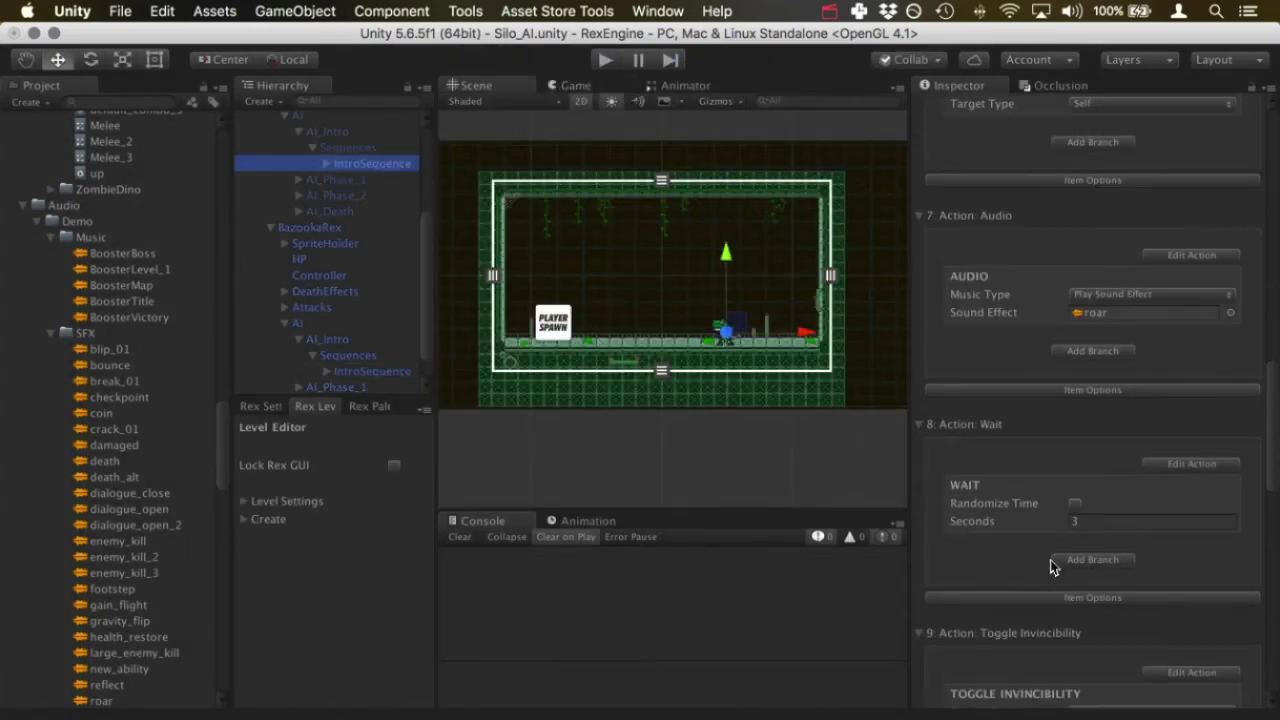
{"action": "scroll", "coordinate": [1050, 560], "scroll_direction": "up", "scroll_amount": 6}
{"action": "scroll", "coordinate": [1050, 567], "scroll_direction": "down", "scroll_amount": 2}
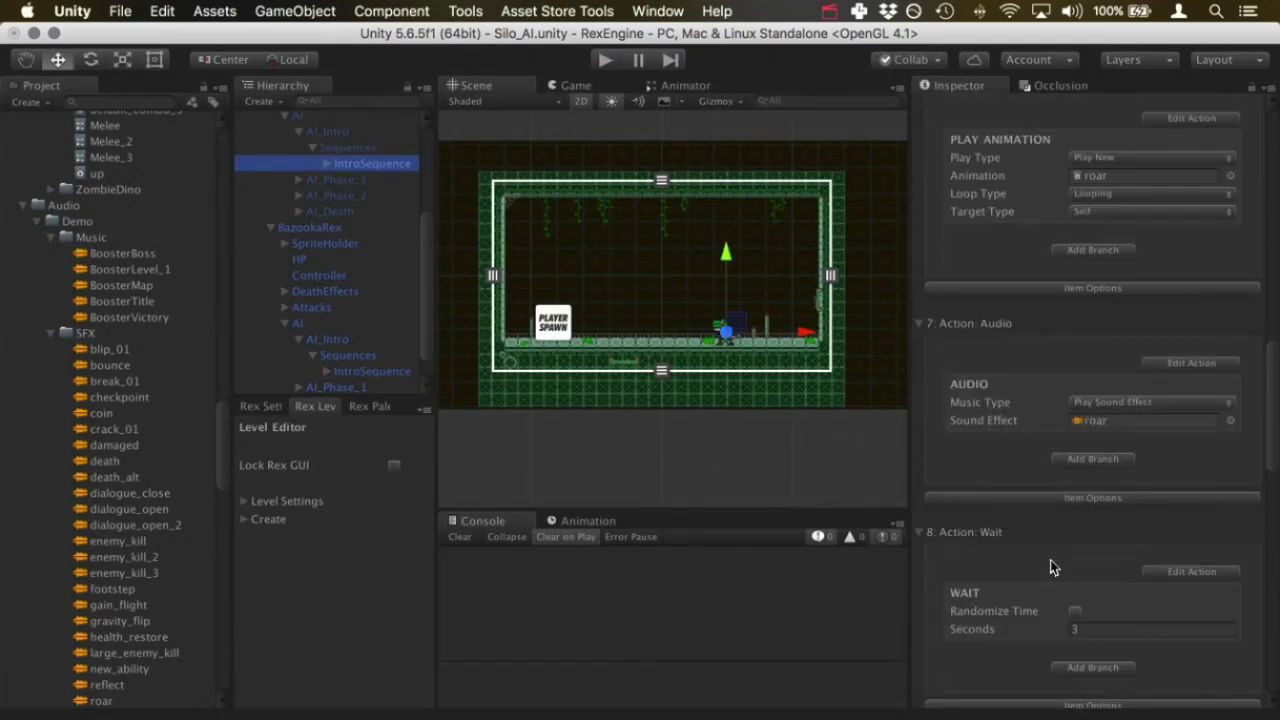
{"action": "scroll", "coordinate": [1050, 567], "scroll_direction": "down", "scroll_amount": 2}
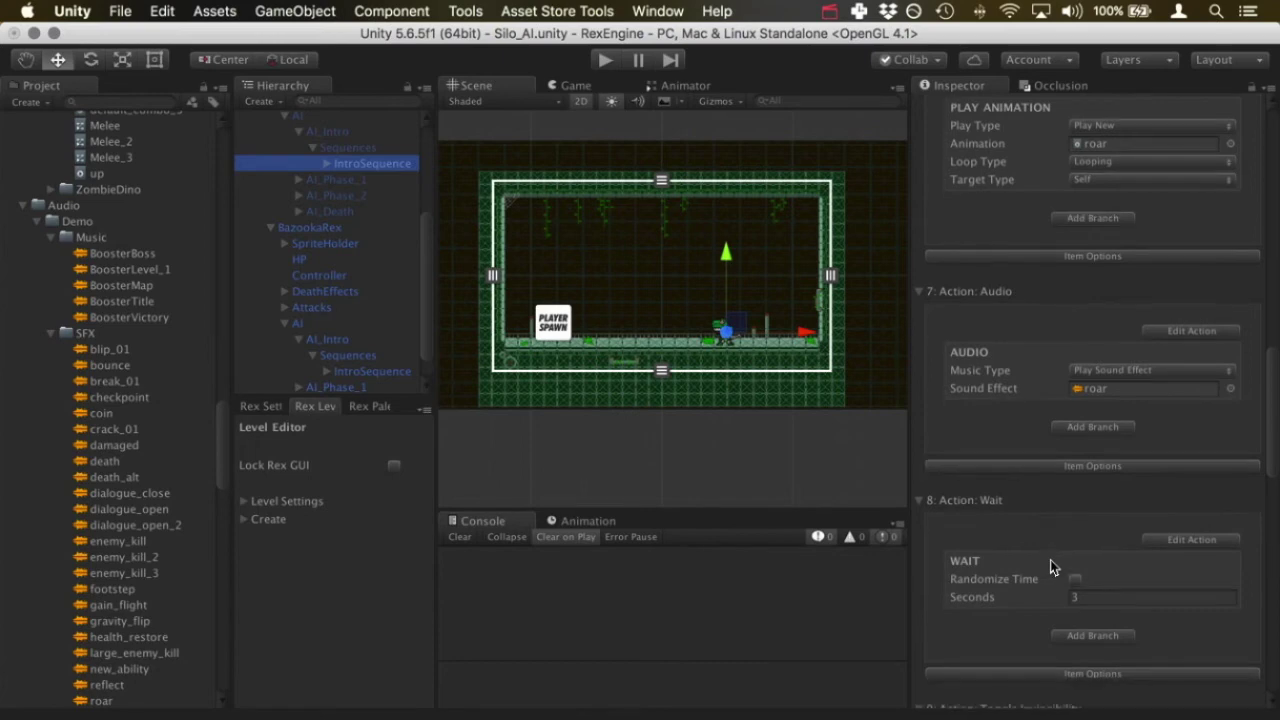
{"action": "scroll", "coordinate": [1050, 567], "scroll_direction": "down", "scroll_amount": 1}
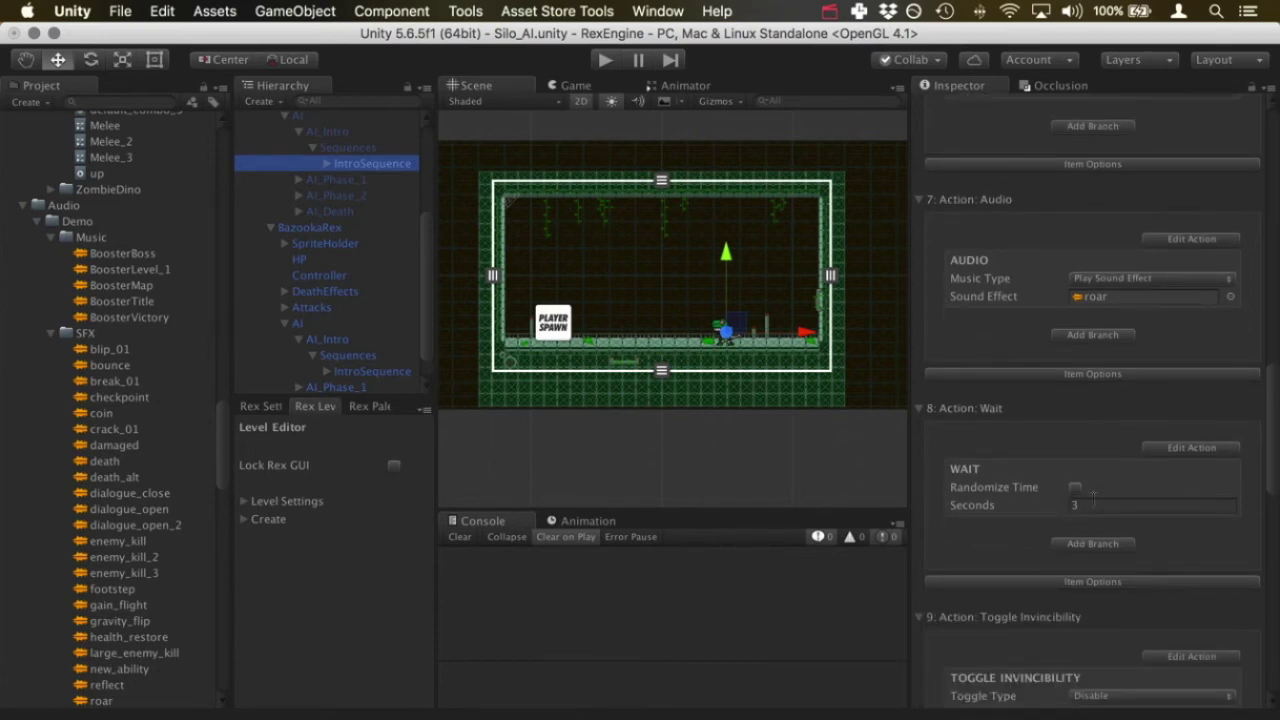
{"action": "scroll", "coordinate": [1093, 499], "scroll_direction": "down", "scroll_amount": 2}
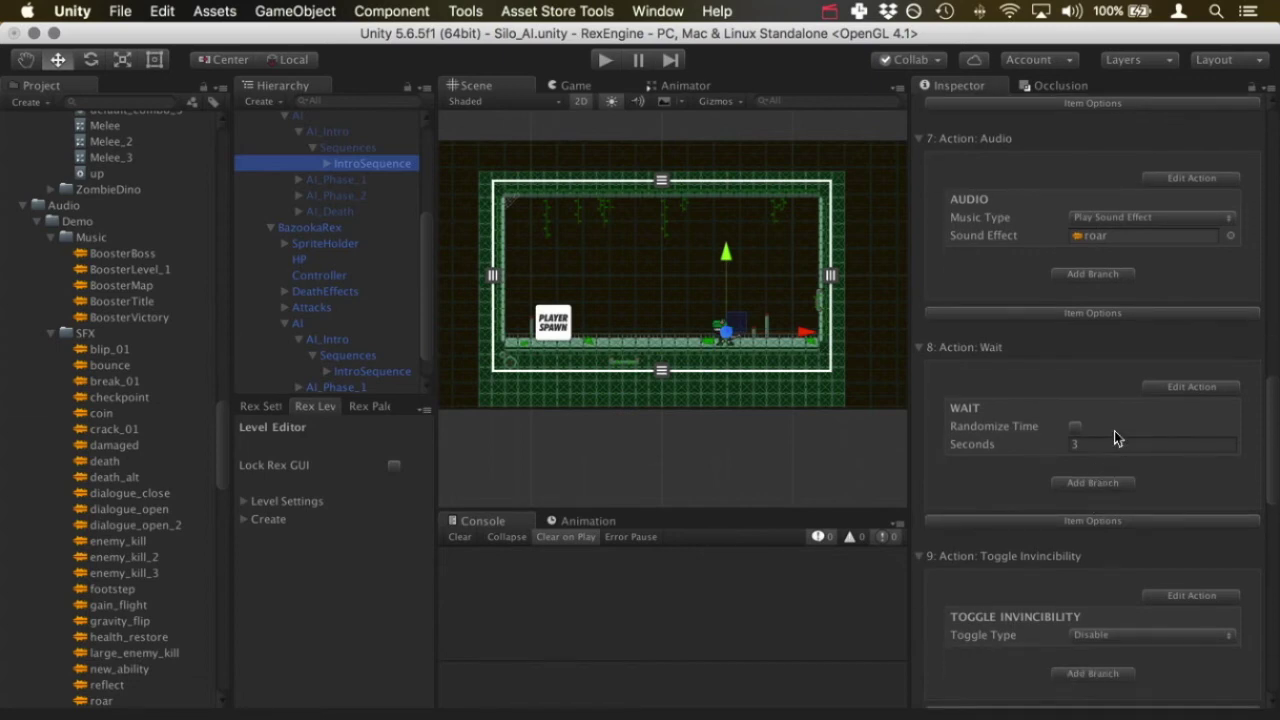
{"action": "left_click", "coordinate": [353, 372]}
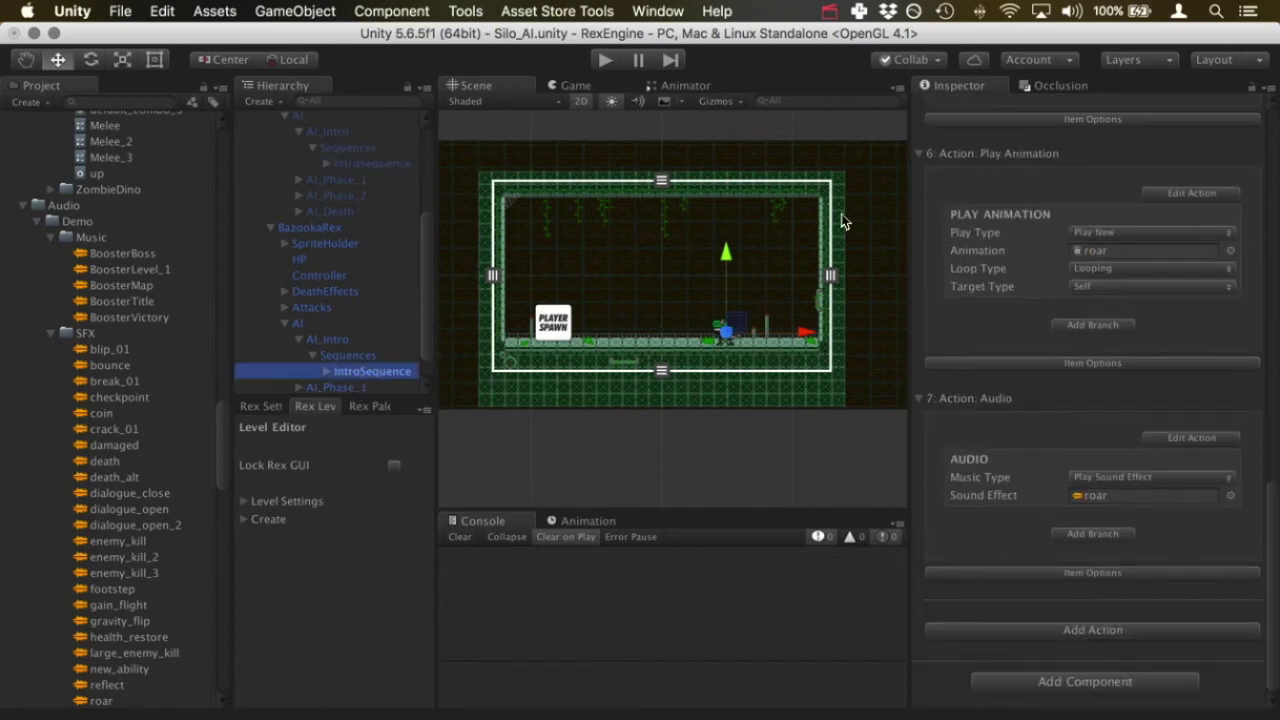
{"action": "left_click", "coordinate": [1100, 632]}
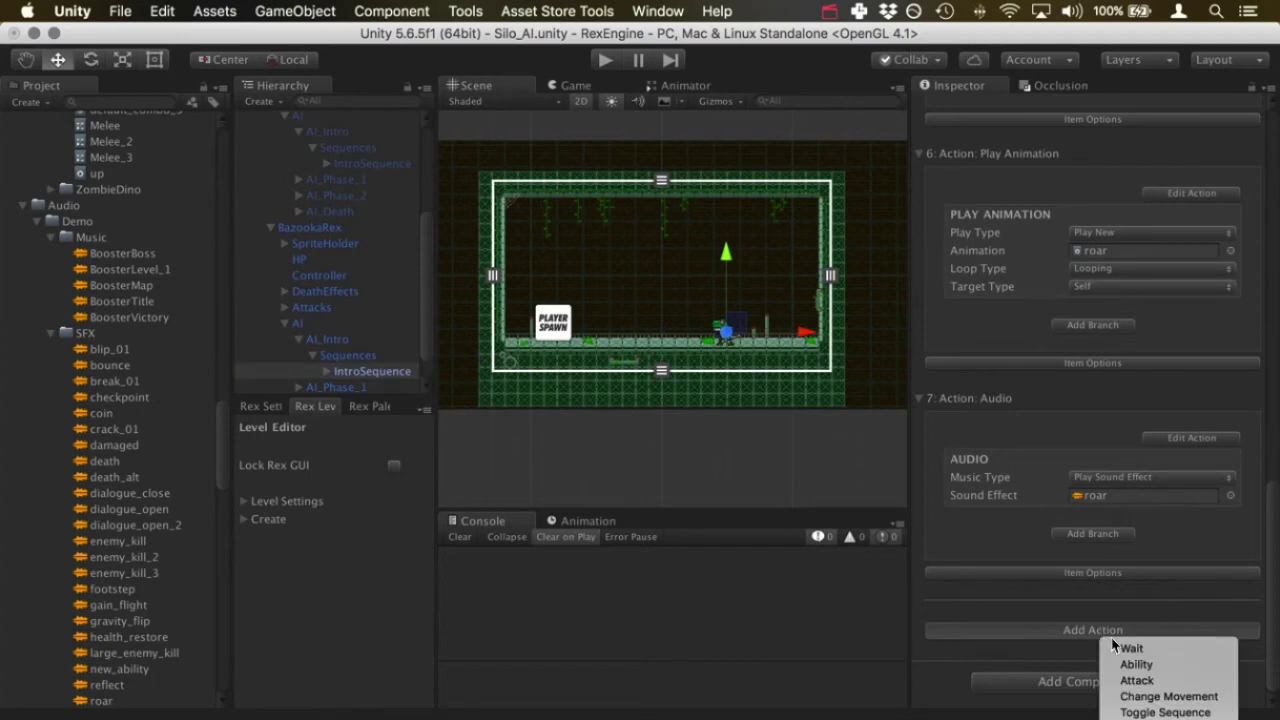
{"action": "left_click", "coordinate": [1118, 648]}
{"action": "scroll", "coordinate": [1120, 648], "scroll_direction": "down", "scroll_amount": 5}
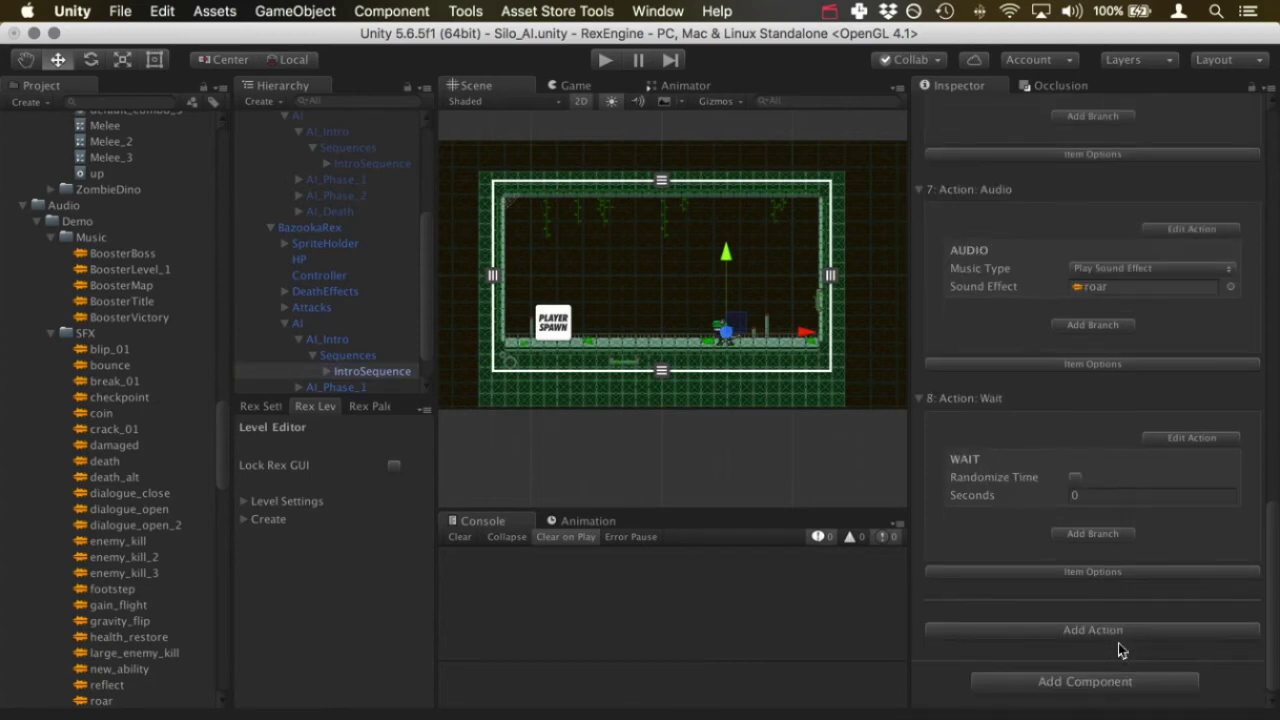
{"action": "left_click", "coordinate": [1105, 495]}
{"action": "type", "text": "3"}
Examine the actions that follow the Wait in the old boss's intro sequence, starting with the ninth
{"action": "left_click", "coordinate": [374, 163]}
{"action": "scroll", "coordinate": [972, 456], "scroll_direction": "down", "scroll_amount": 1}
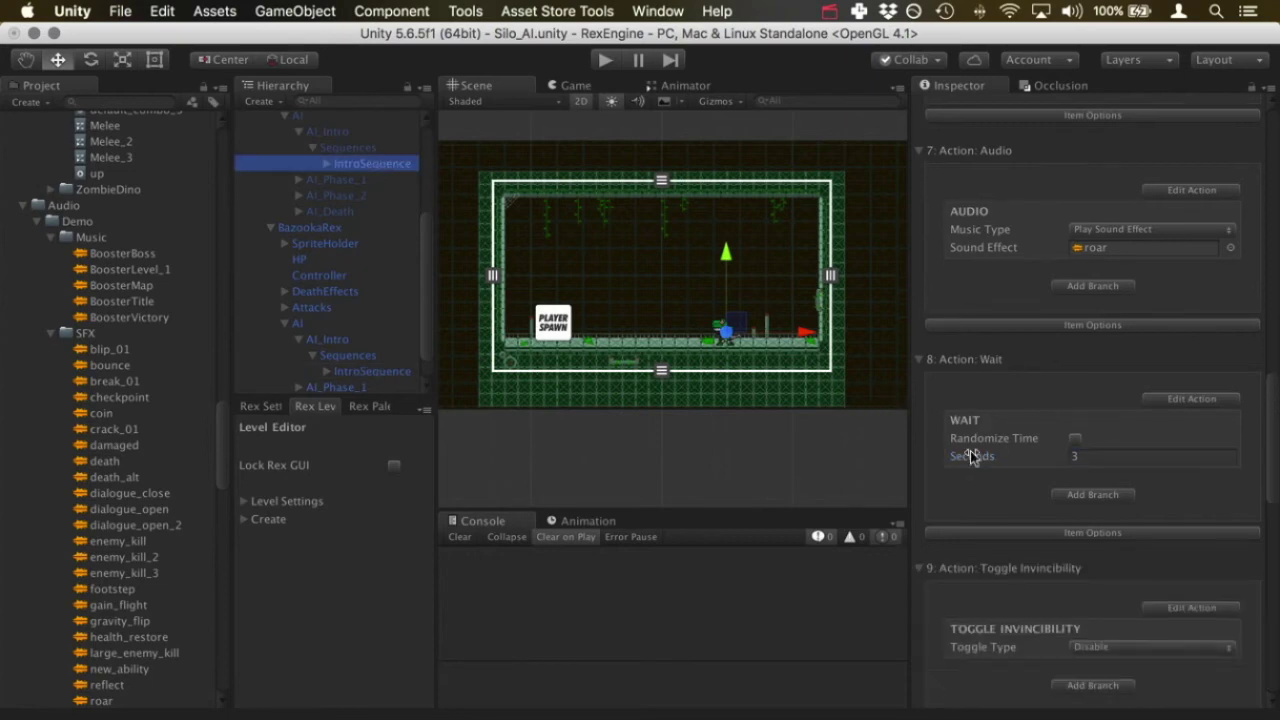
{"action": "scroll", "coordinate": [971, 456], "scroll_direction": "down", "scroll_amount": 3}
{"action": "scroll", "coordinate": [971, 449], "scroll_direction": "down", "scroll_amount": 3}
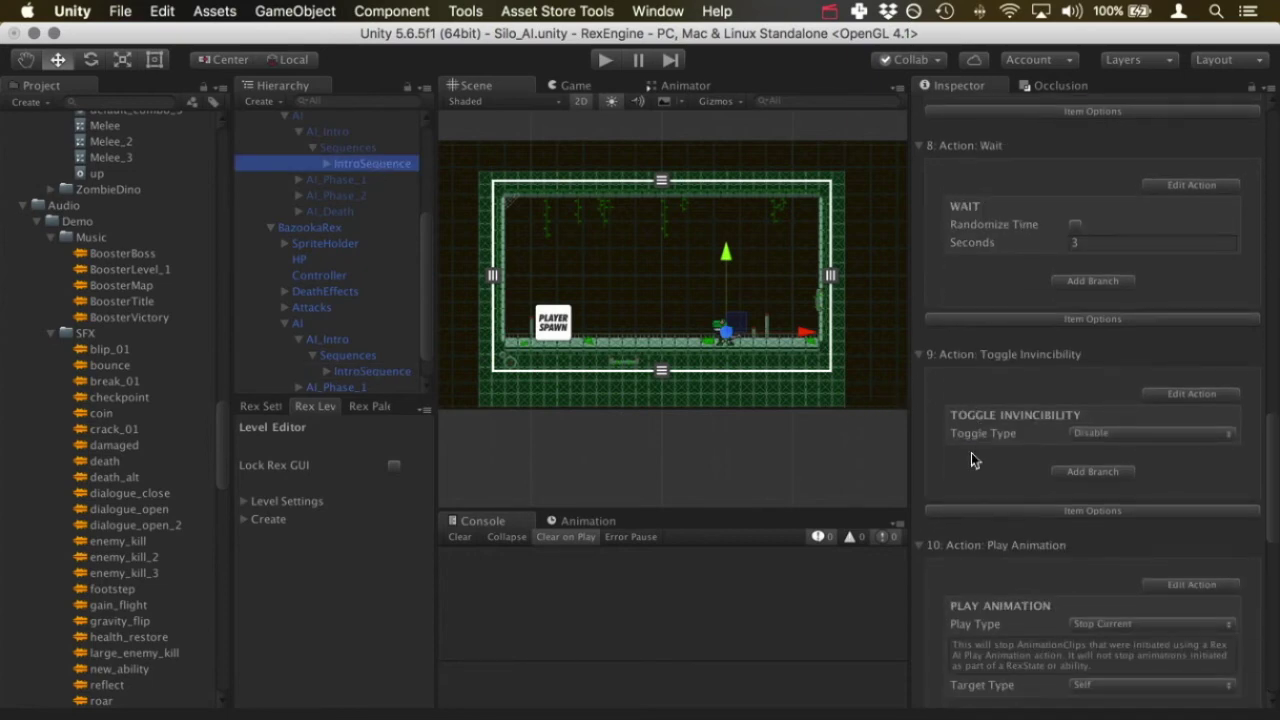
{"action": "scroll", "coordinate": [971, 456], "scroll_direction": "down", "scroll_amount": 1}
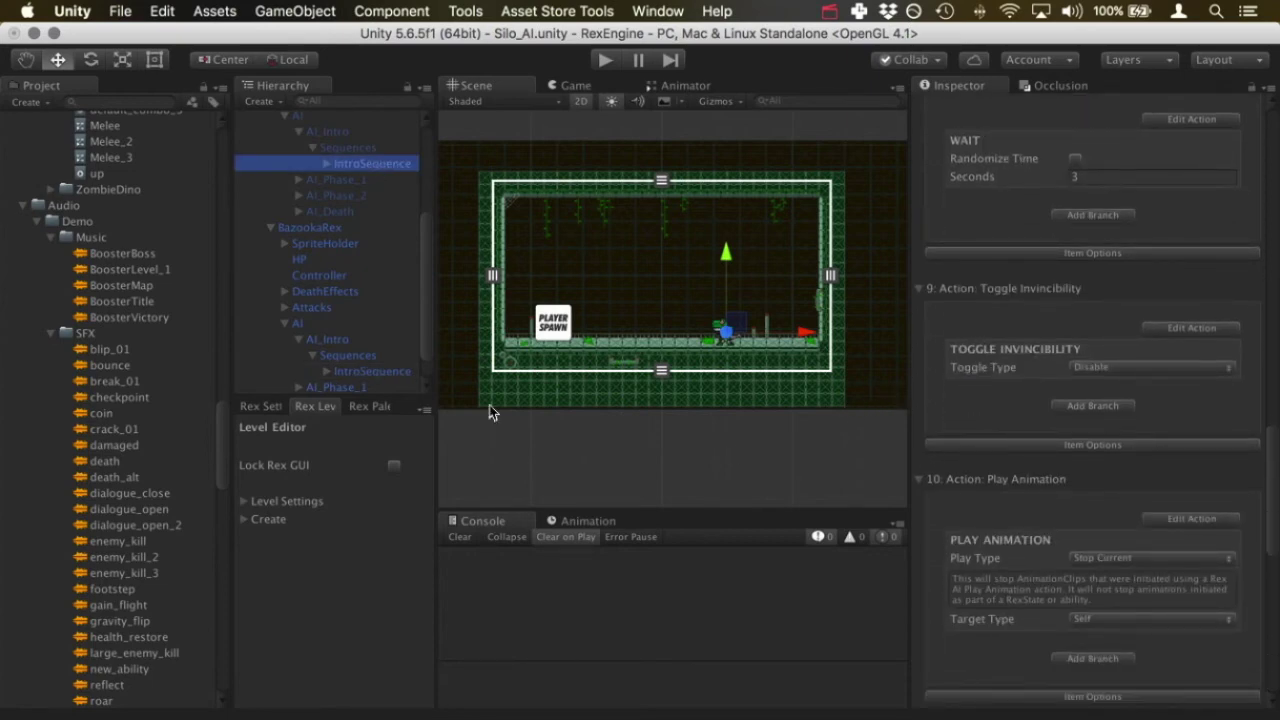
{"action": "left_click", "coordinate": [355, 375]}
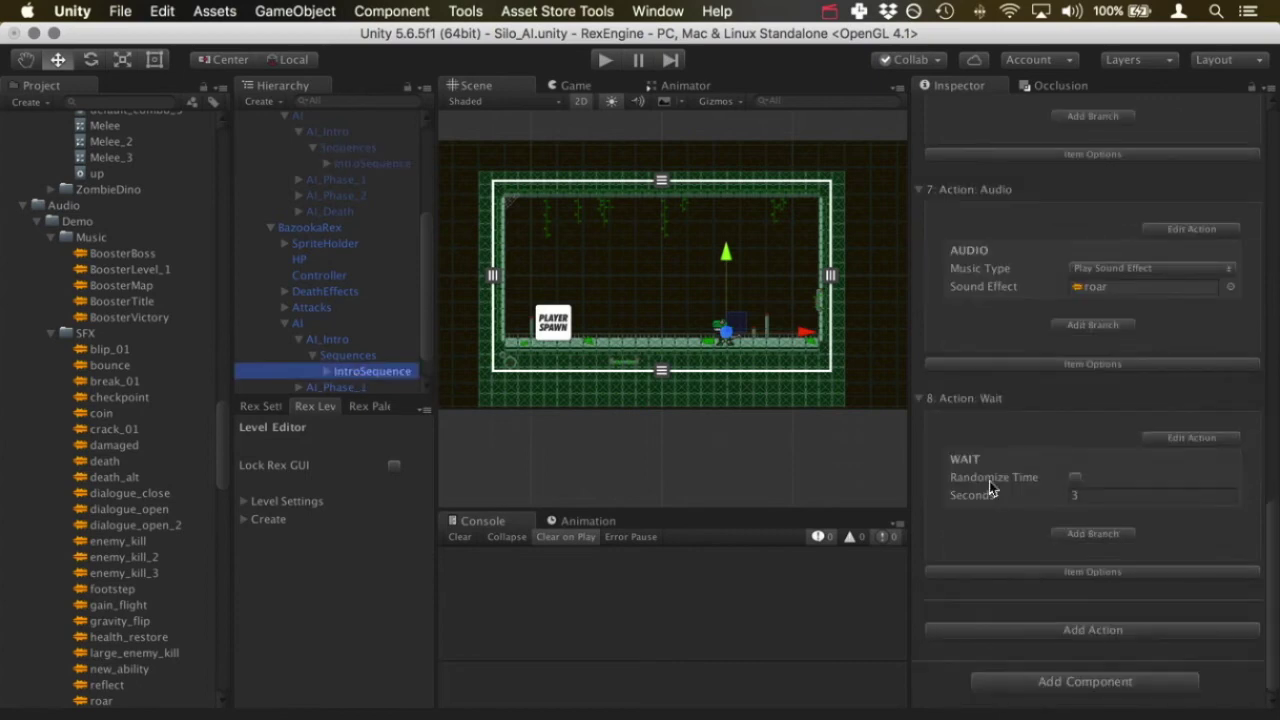
{"action": "left_click", "coordinate": [1041, 632]}
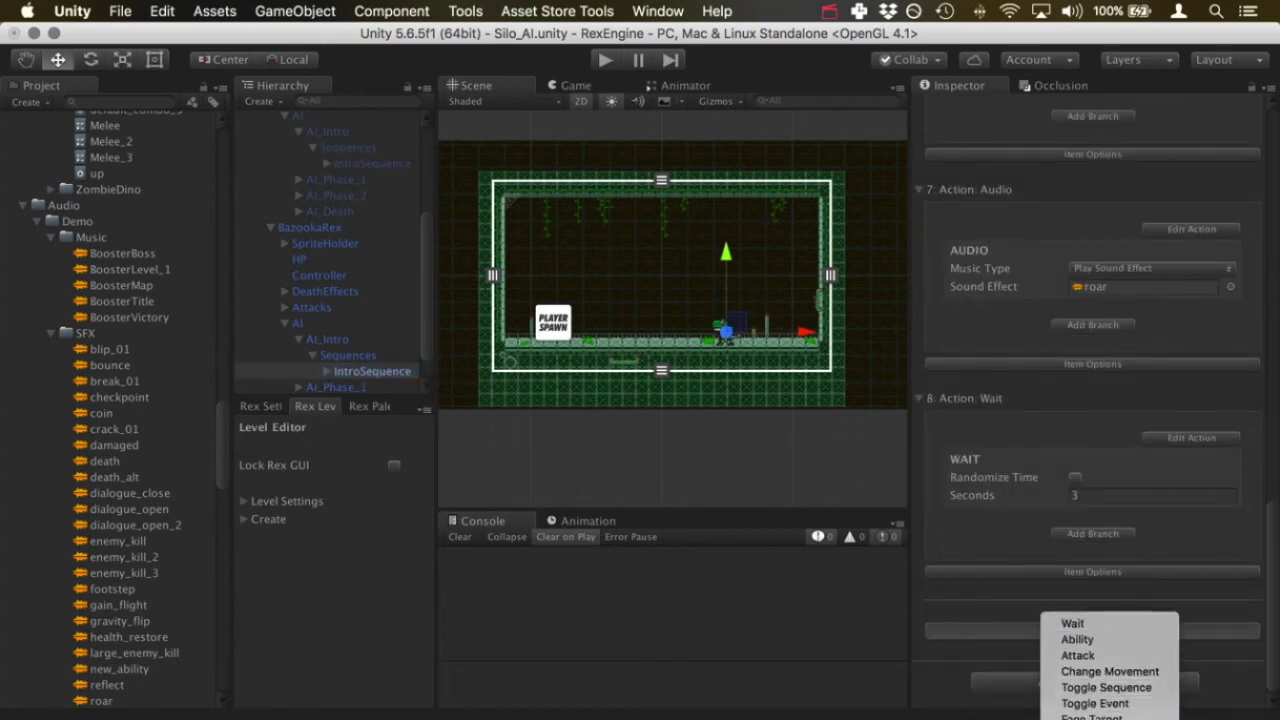
{"action": "left_click", "coordinate": [980, 616]}
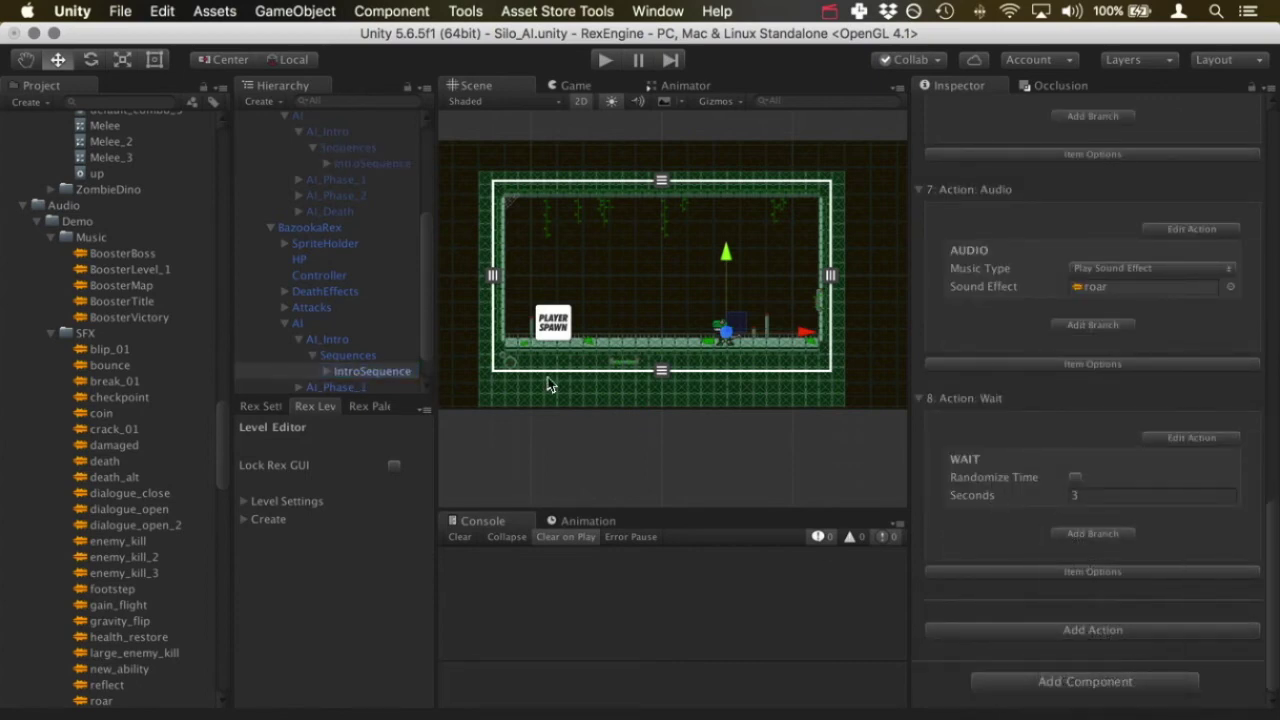
Add a Toggle Invincibility action as BazookaRex's ninth intro action and set its toggle type to Disable
{"action": "left_click", "coordinate": [388, 164]}
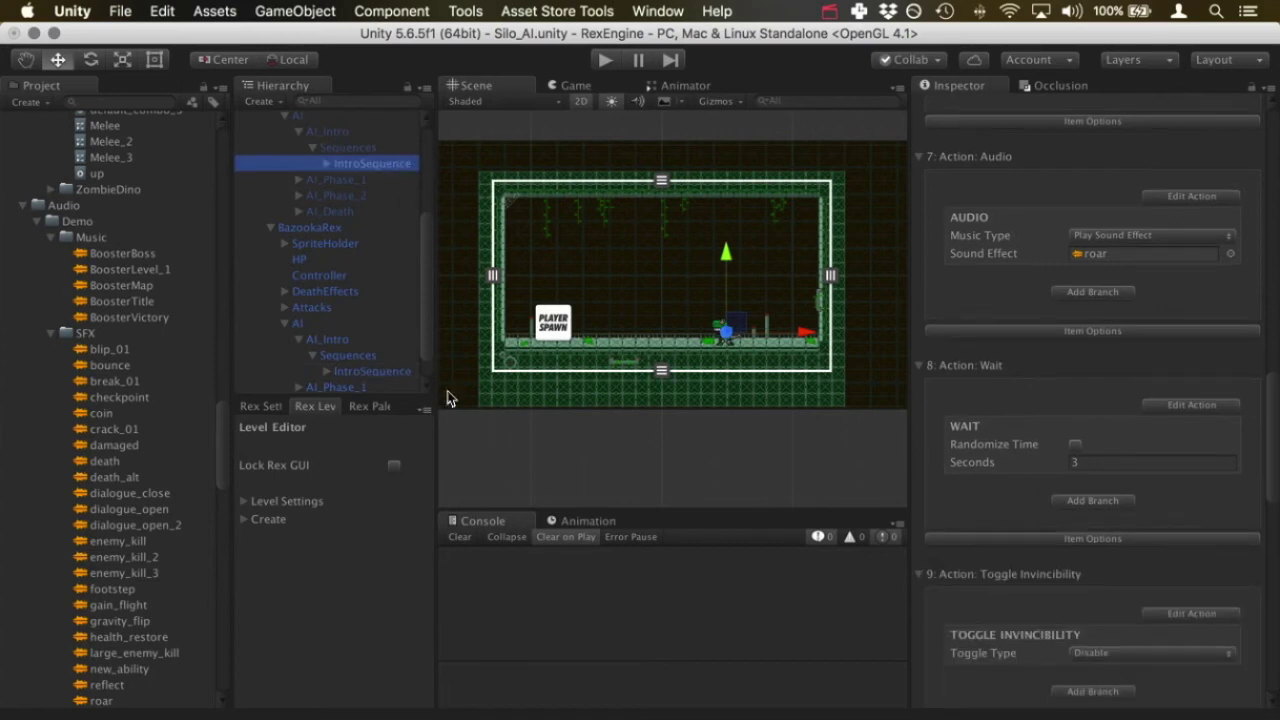
{"action": "left_click", "coordinate": [397, 372]}
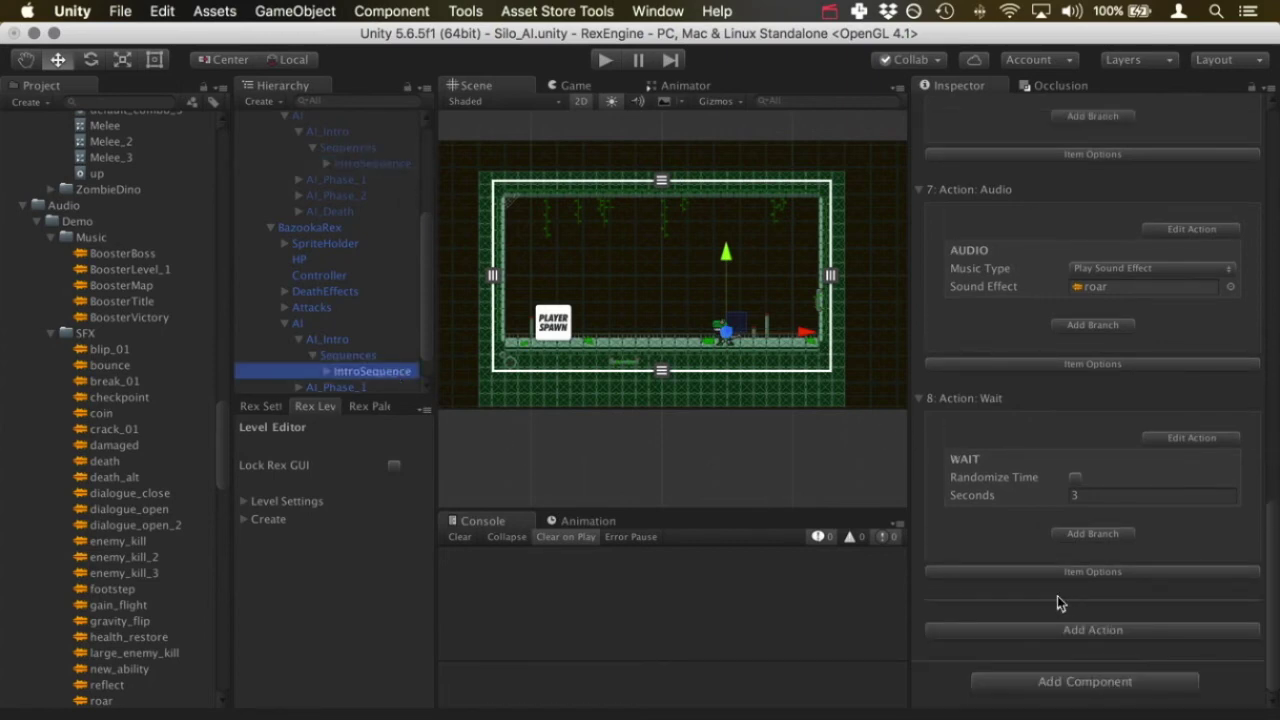
{"action": "left_click", "coordinate": [1027, 643]}
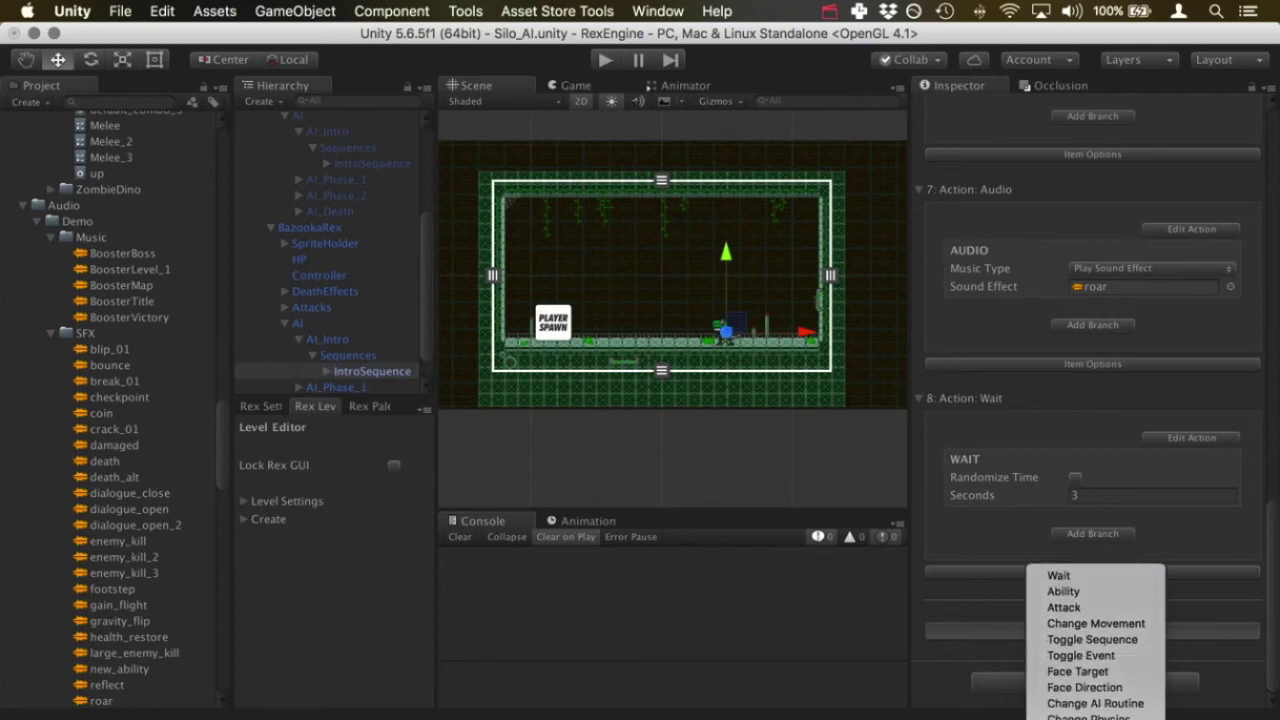
{"action": "left_click", "coordinate": [1095, 690]}
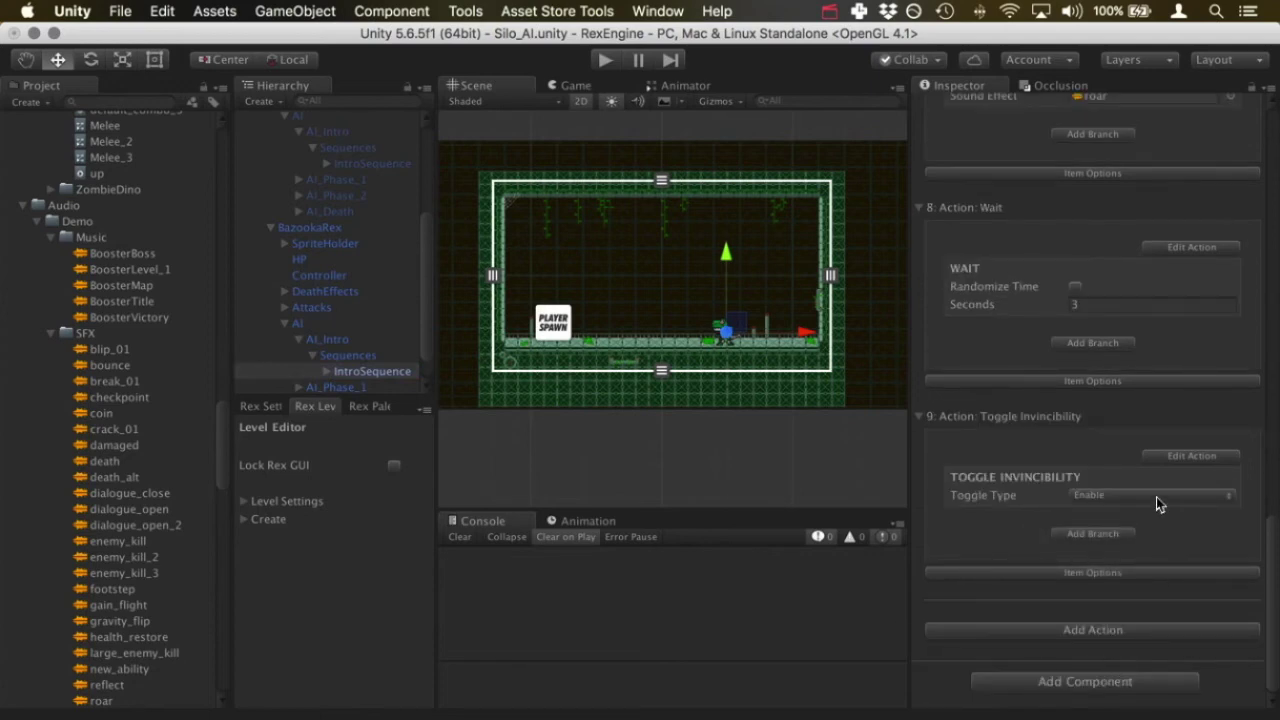
{"action": "left_click", "coordinate": [1156, 497]}
{"action": "left_click", "coordinate": [1154, 513]}
Add a Play Animation action as BazookaRex's tenth intro action and set its play type to Stop Current
{"action": "left_click", "coordinate": [371, 162]}
{"action": "scroll", "coordinate": [953, 462], "scroll_direction": "down", "scroll_amount": 6}
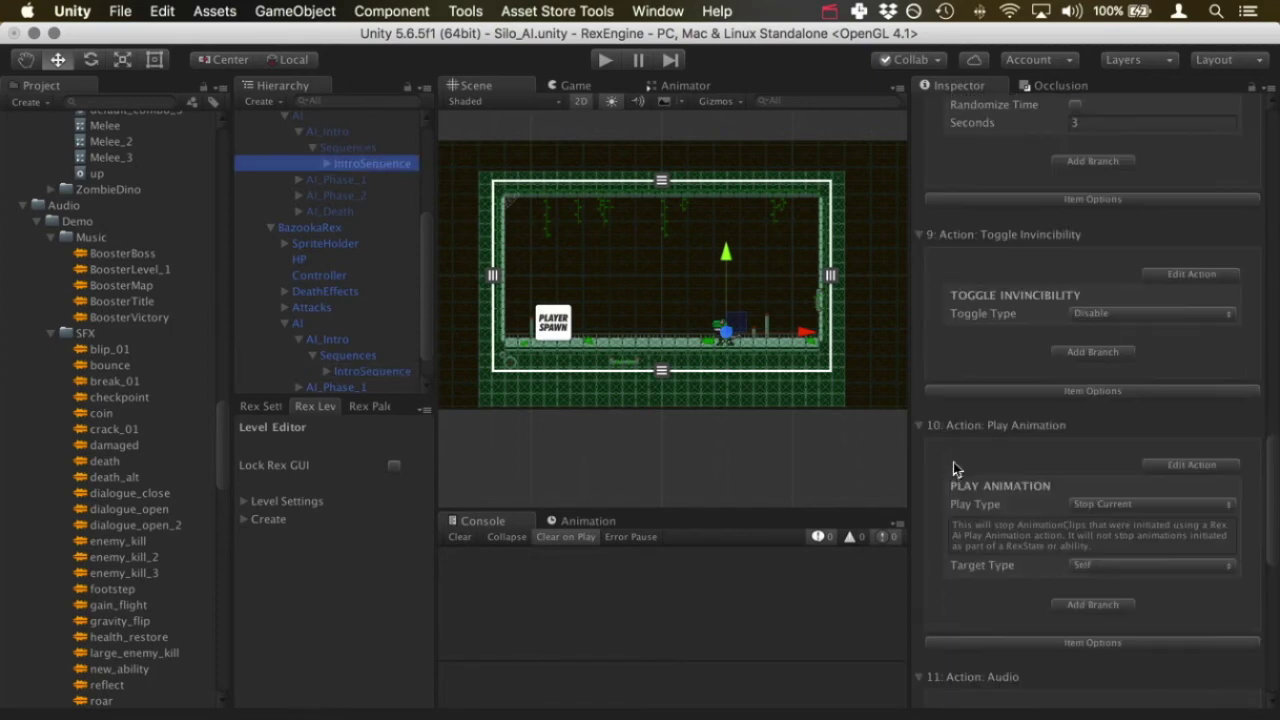
{"action": "left_click", "coordinate": [385, 375]}
{"action": "left_click", "coordinate": [1043, 630]}
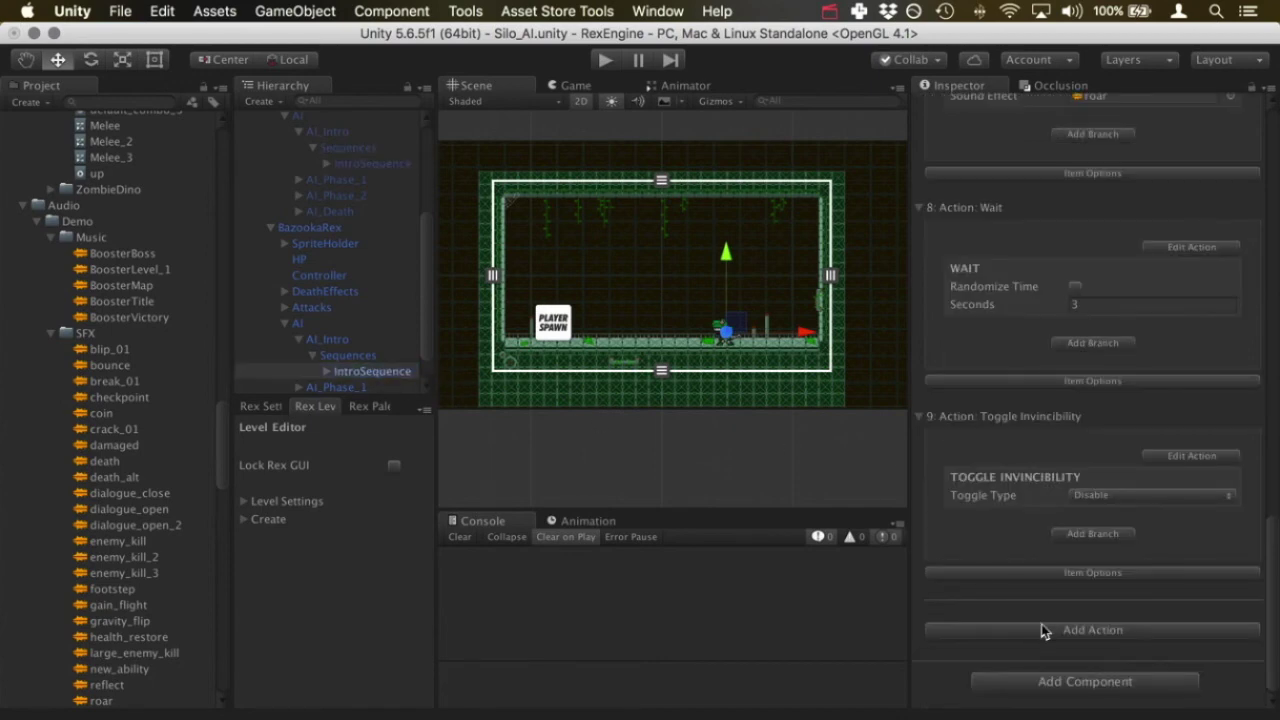
{"action": "left_click", "coordinate": [1043, 630]}
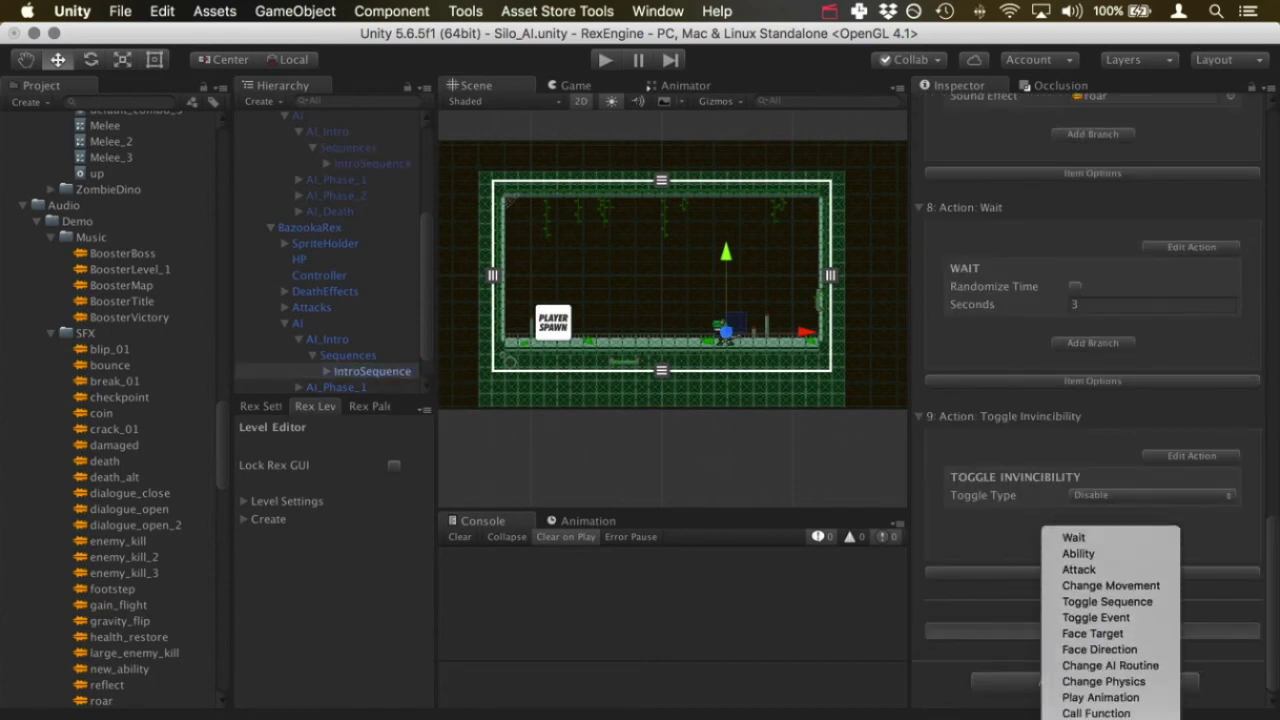
{"action": "left_click", "coordinate": [1100, 697]}
{"action": "scroll", "coordinate": [1108, 531], "scroll_direction": "down", "scroll_amount": 5}
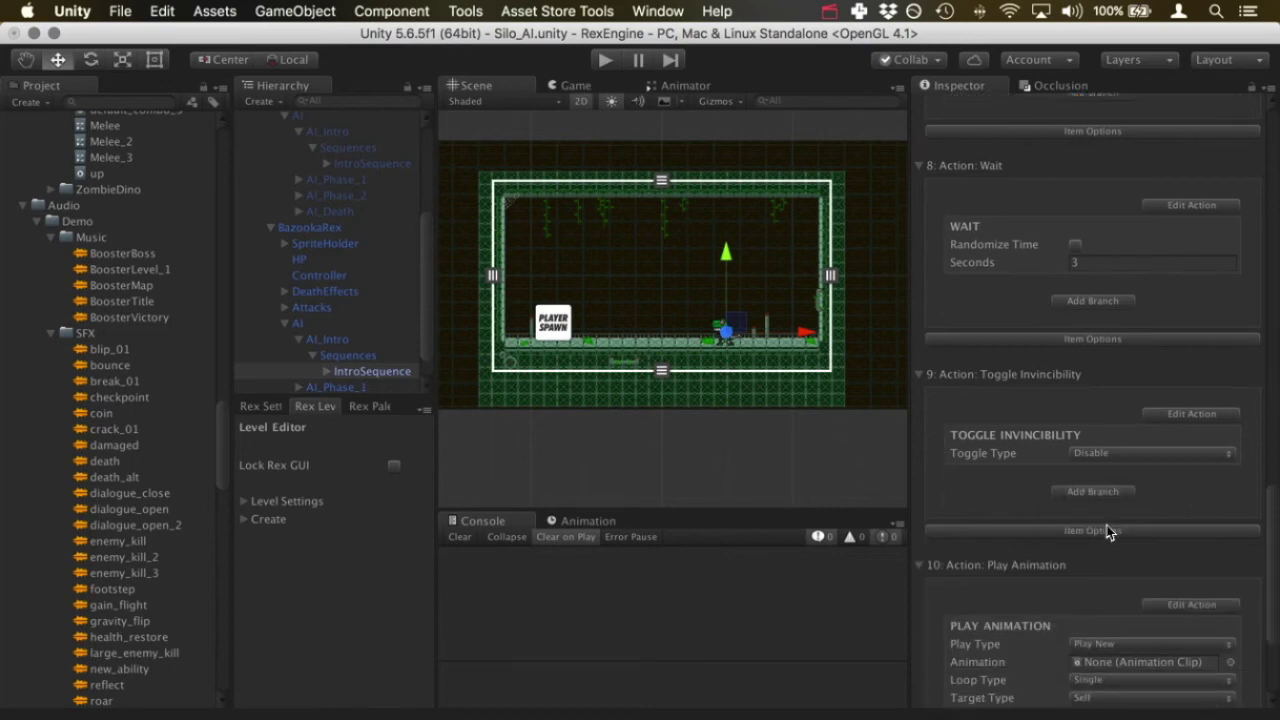
{"action": "left_click", "coordinate": [1118, 444]}
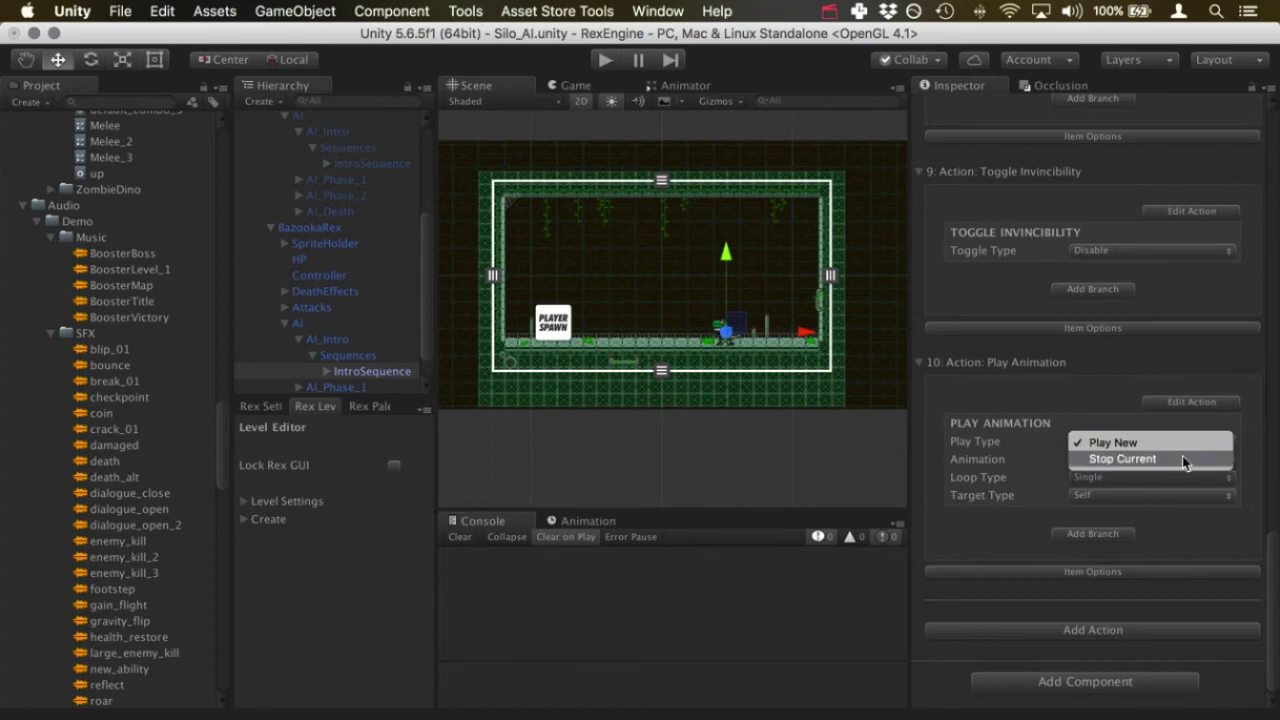
{"action": "left_click", "coordinate": [1185, 458]}
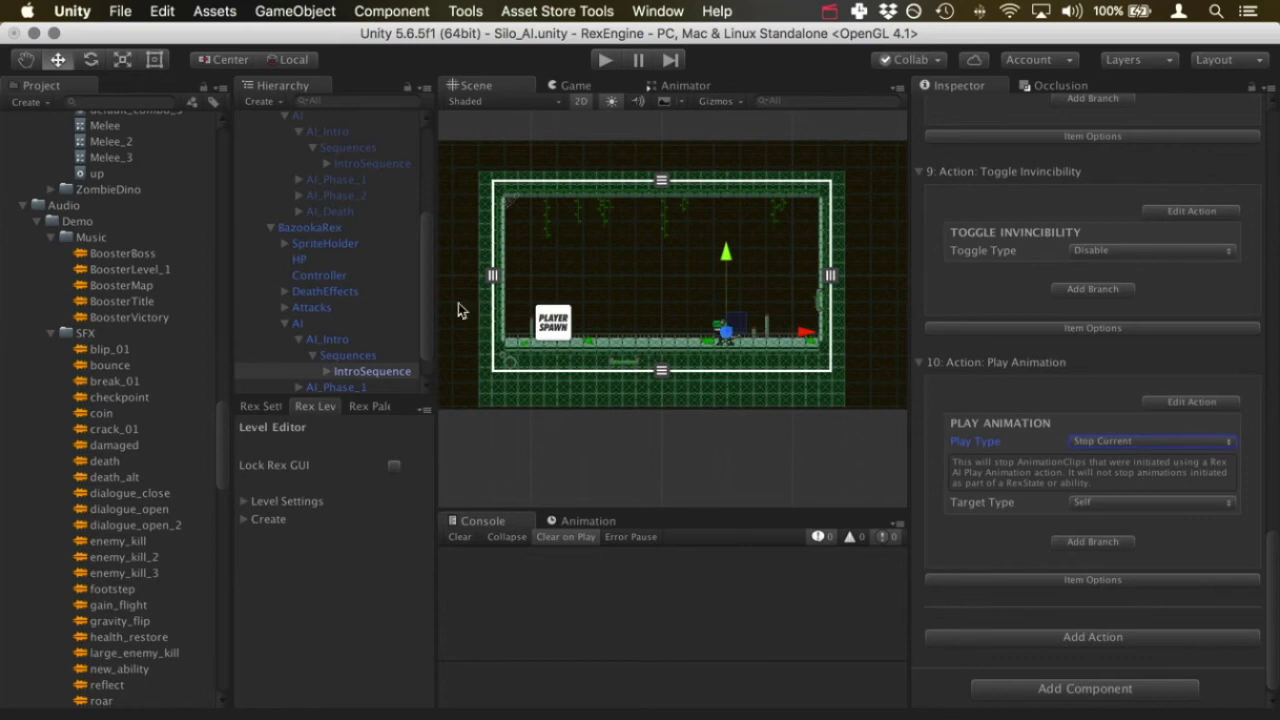
Locate the music track used by the old boss's eleventh intro action and add an Audio action to BazookaRex's intro sequence
{"action": "left_click", "coordinate": [355, 165]}
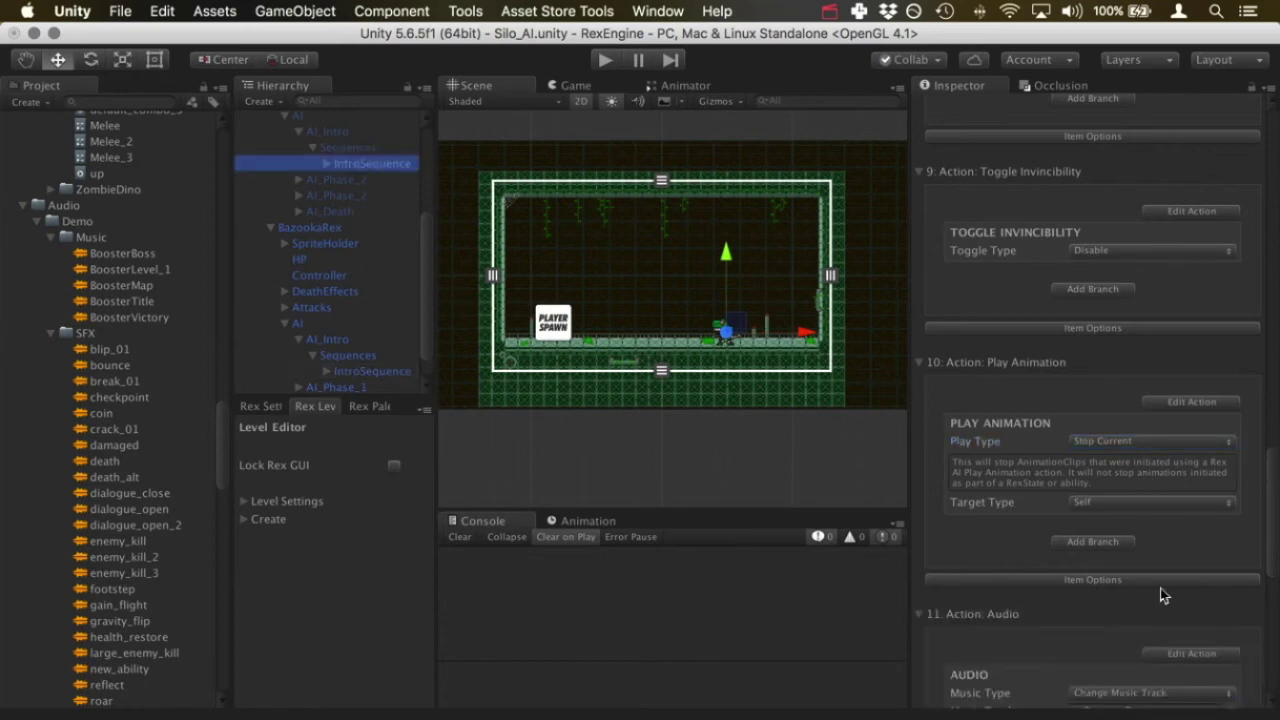
{"action": "scroll", "coordinate": [1160, 588], "scroll_direction": "down", "scroll_amount": 3}
{"action": "scroll", "coordinate": [1160, 588], "scroll_direction": "down", "scroll_amount": 4}
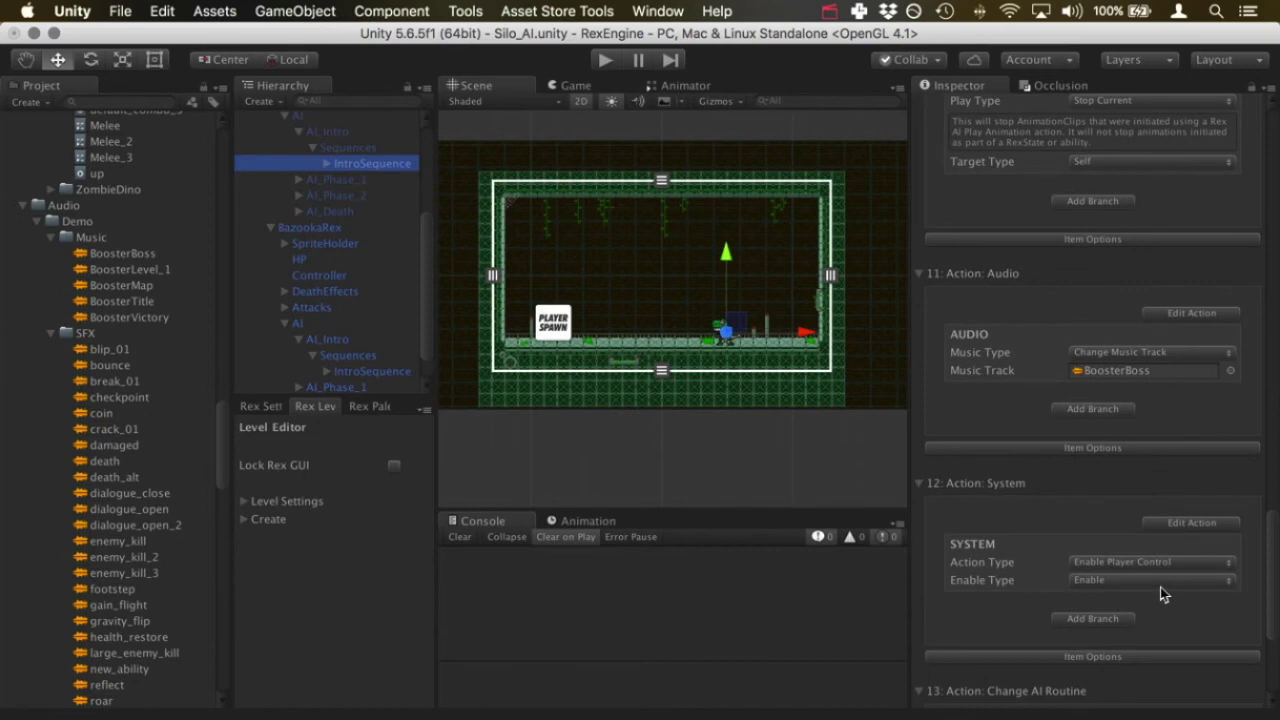
{"action": "left_click", "coordinate": [1140, 373]}
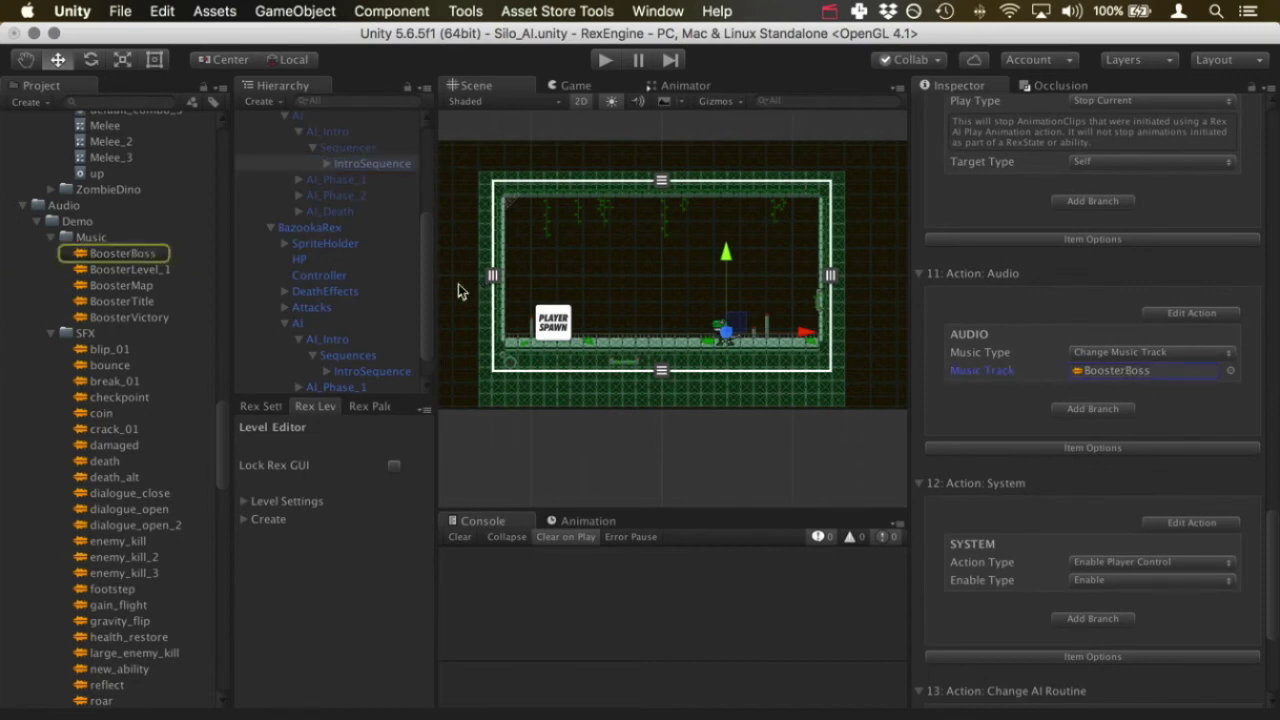
{"action": "left_click", "coordinate": [366, 375]}
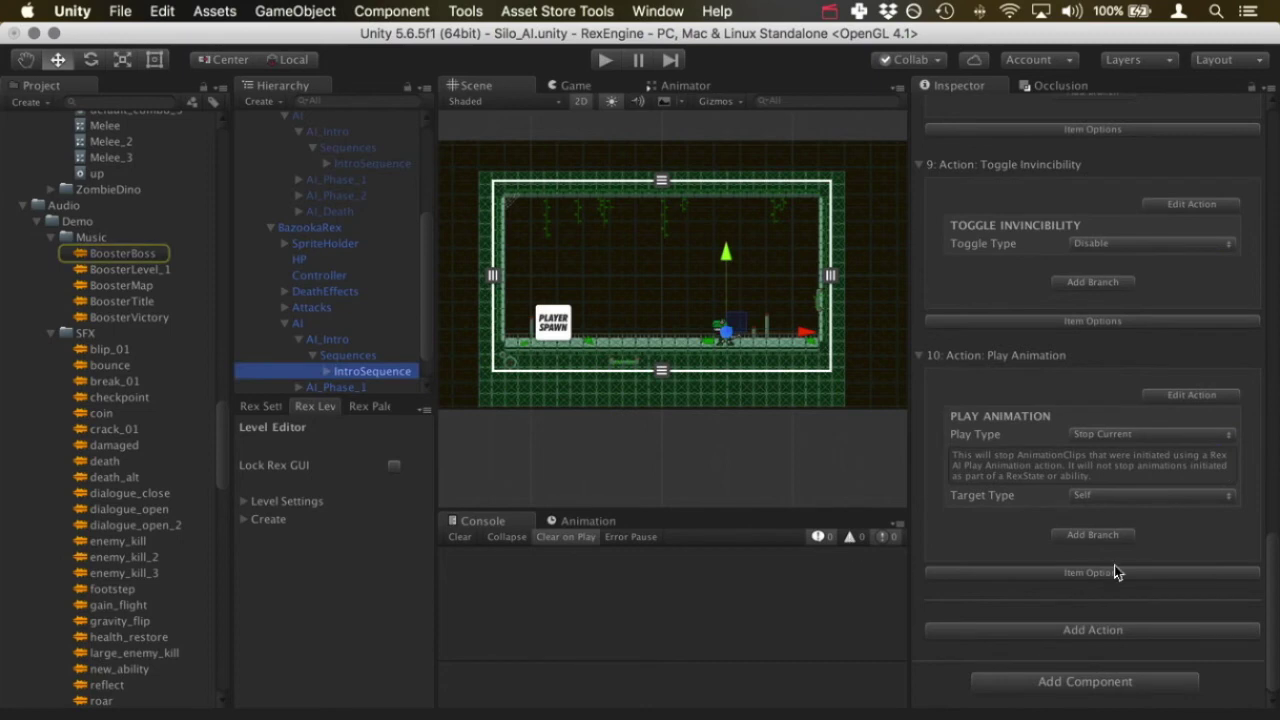
{"action": "left_click", "coordinate": [1092, 630]}
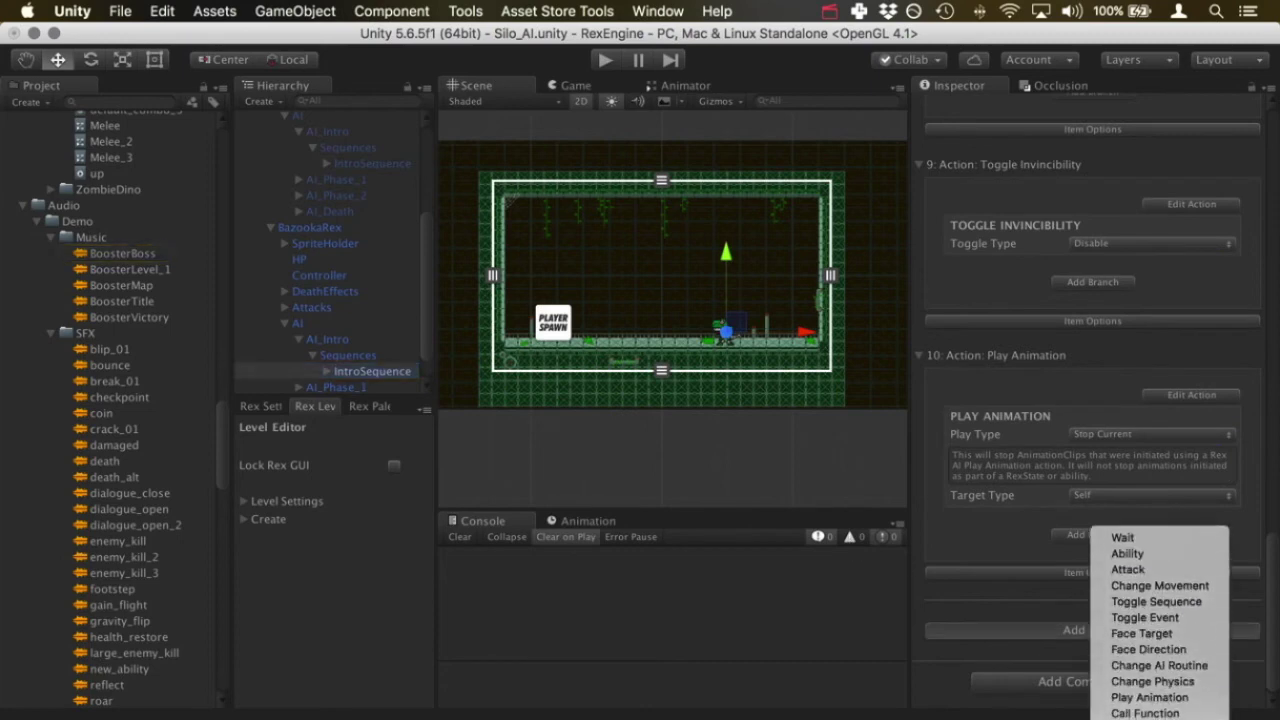
{"action": "left_click", "coordinate": [1140, 705]}
{"action": "scroll", "coordinate": [1129, 654], "scroll_direction": "down", "scroll_amount": 5}
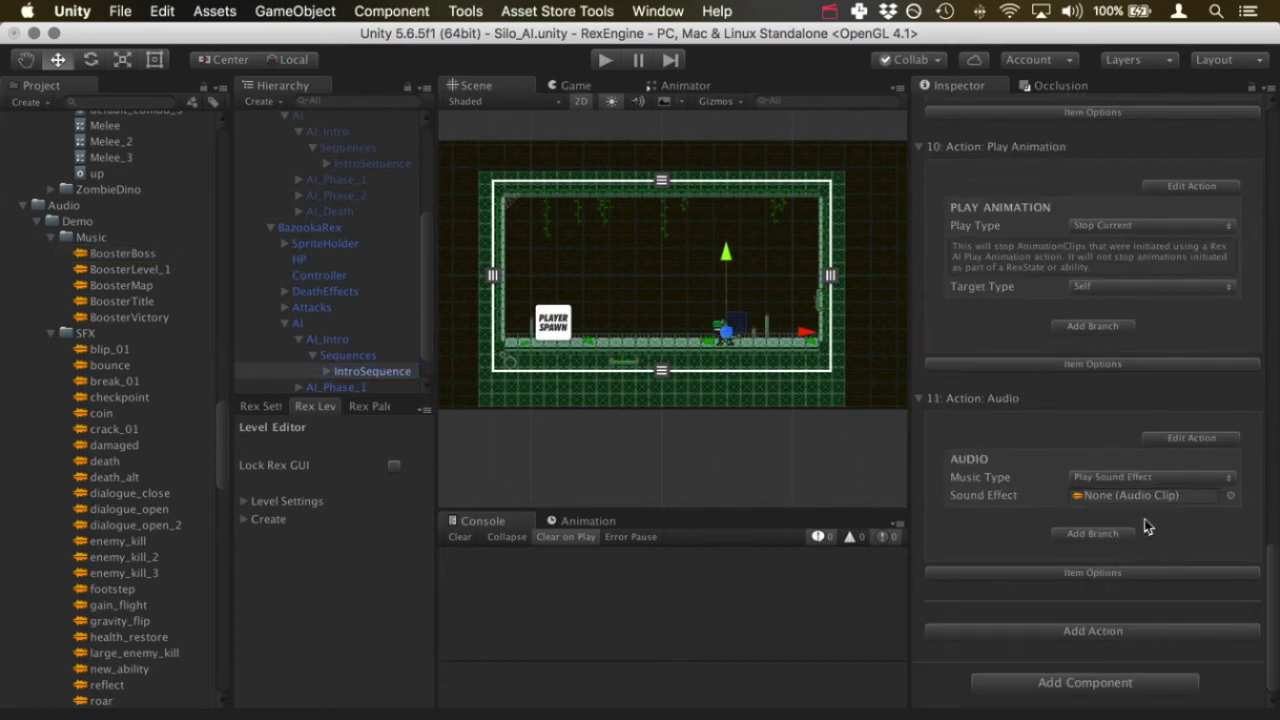
Set the new Audio action's music type to Change Music Track and assign BoosterBoss as its music track
{"action": "left_click", "coordinate": [1148, 478]}
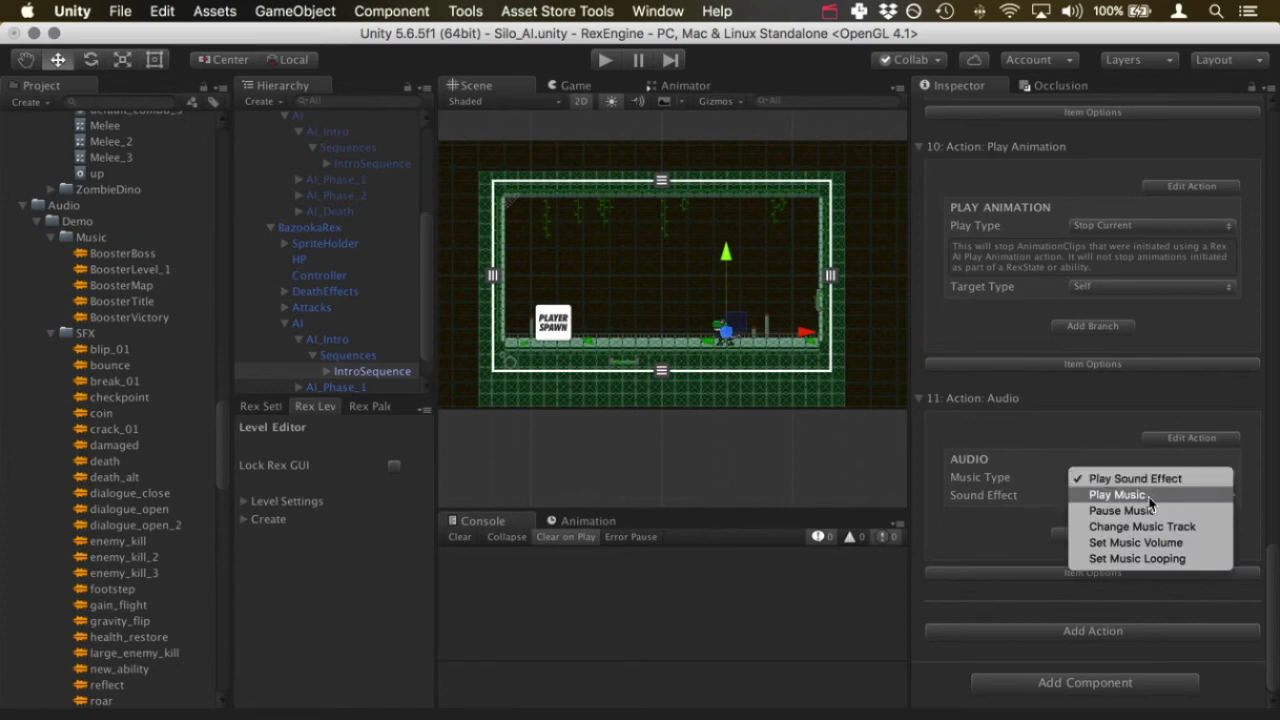
{"action": "left_click", "coordinate": [1117, 495]}
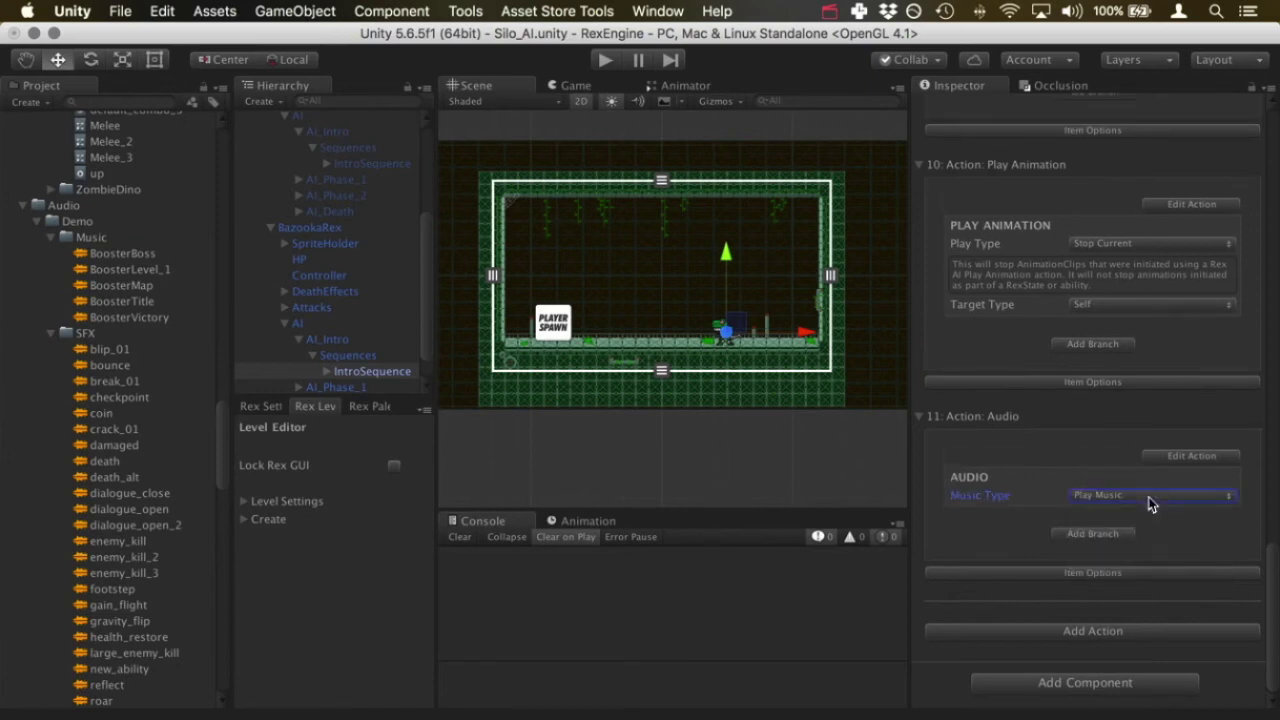
{"action": "left_click", "coordinate": [1134, 497]}
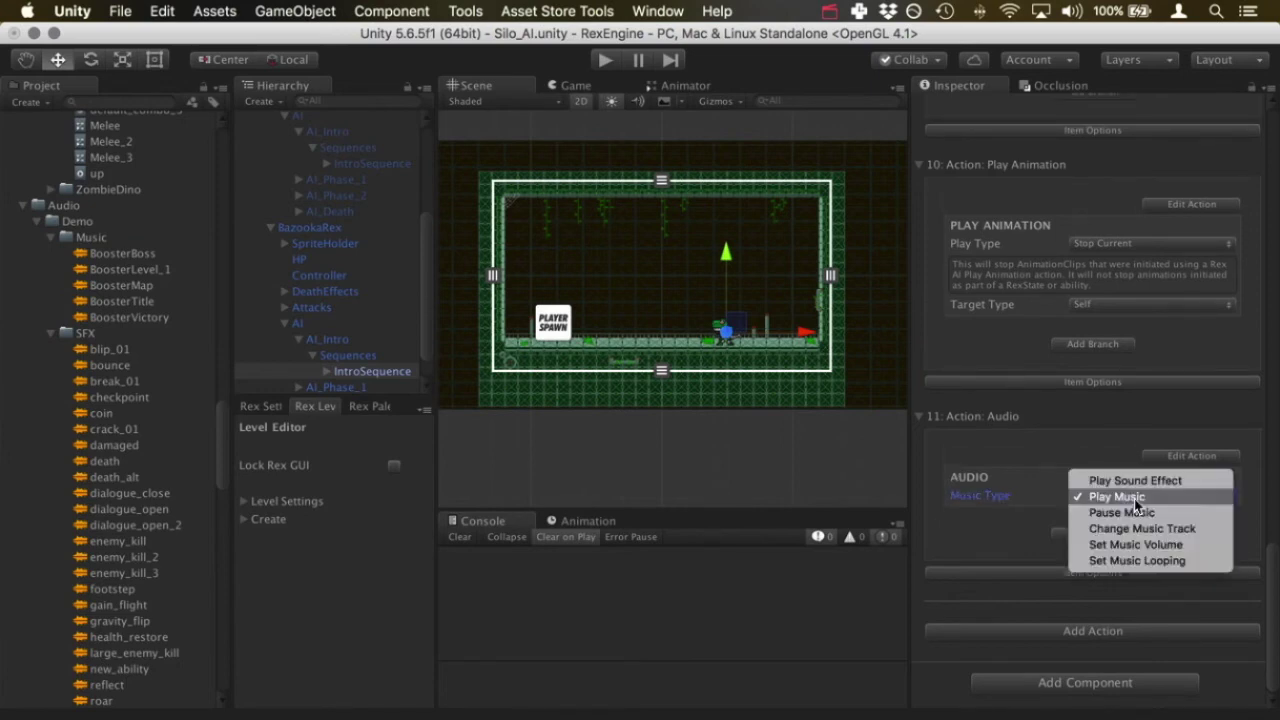
{"action": "left_click", "coordinate": [1204, 530]}
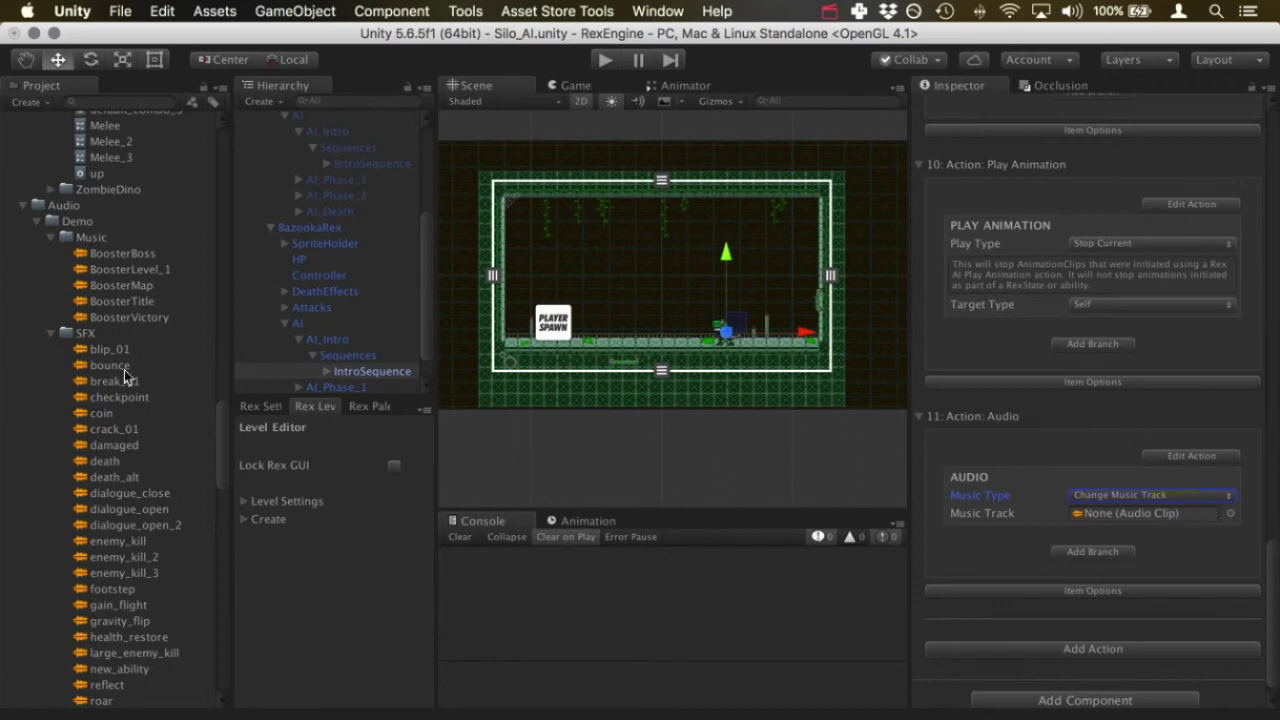
{"action": "left_click_drag", "start_coordinate": [82, 260], "coordinate": [1090, 517]}
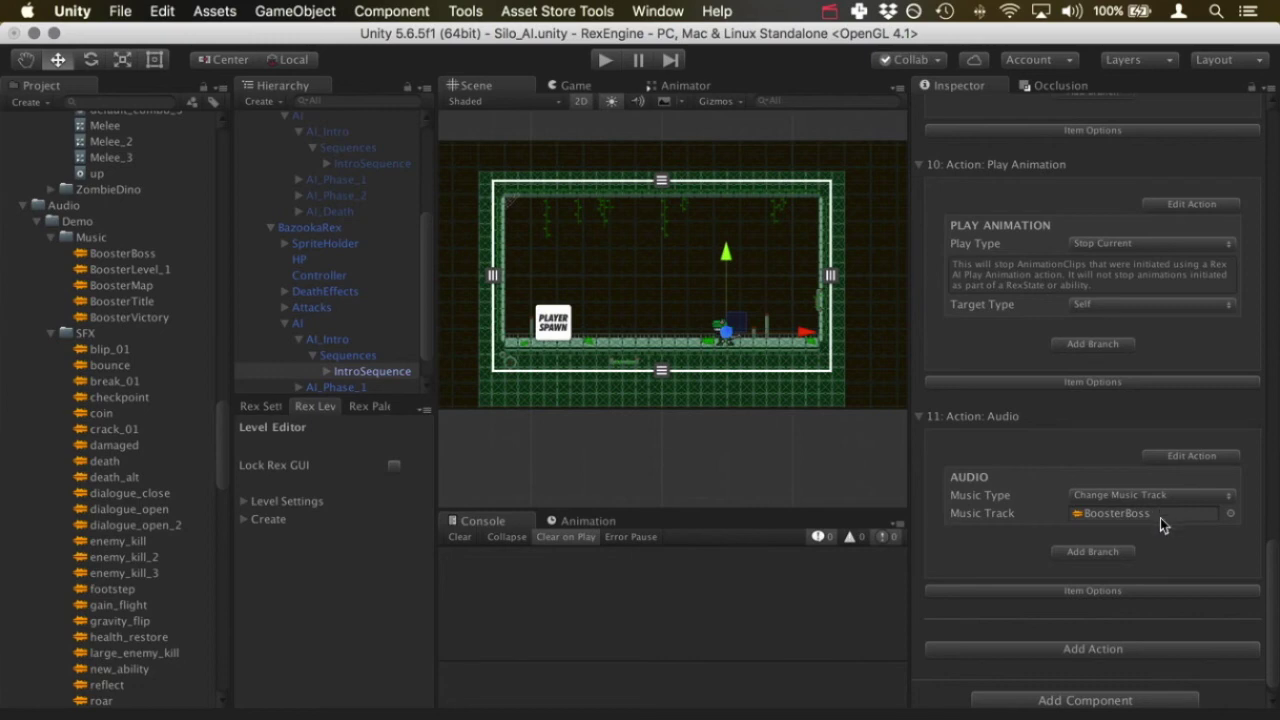
Check the old boss's intro sequence for its twelfth action and add a System action to BazookaRex's intro sequence
{"action": "scroll", "coordinate": [1145, 518], "scroll_direction": "down", "scroll_amount": 1}
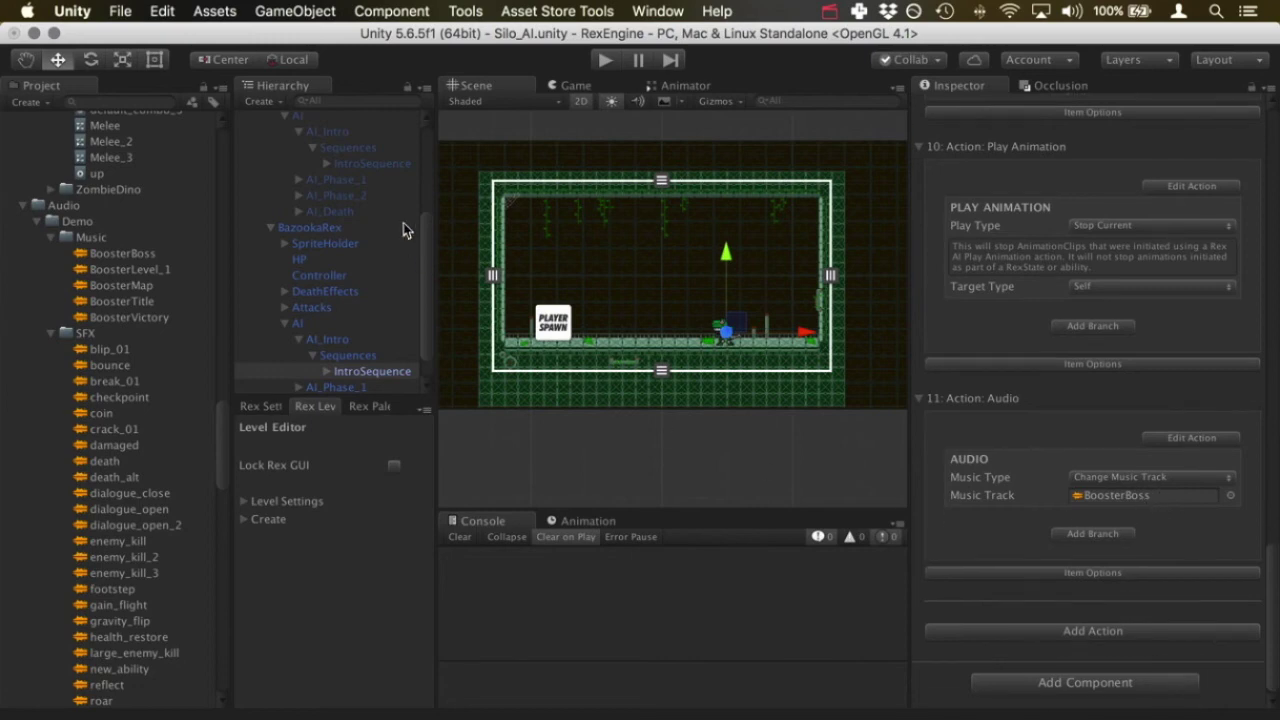
{"action": "left_click", "coordinate": [365, 163]}
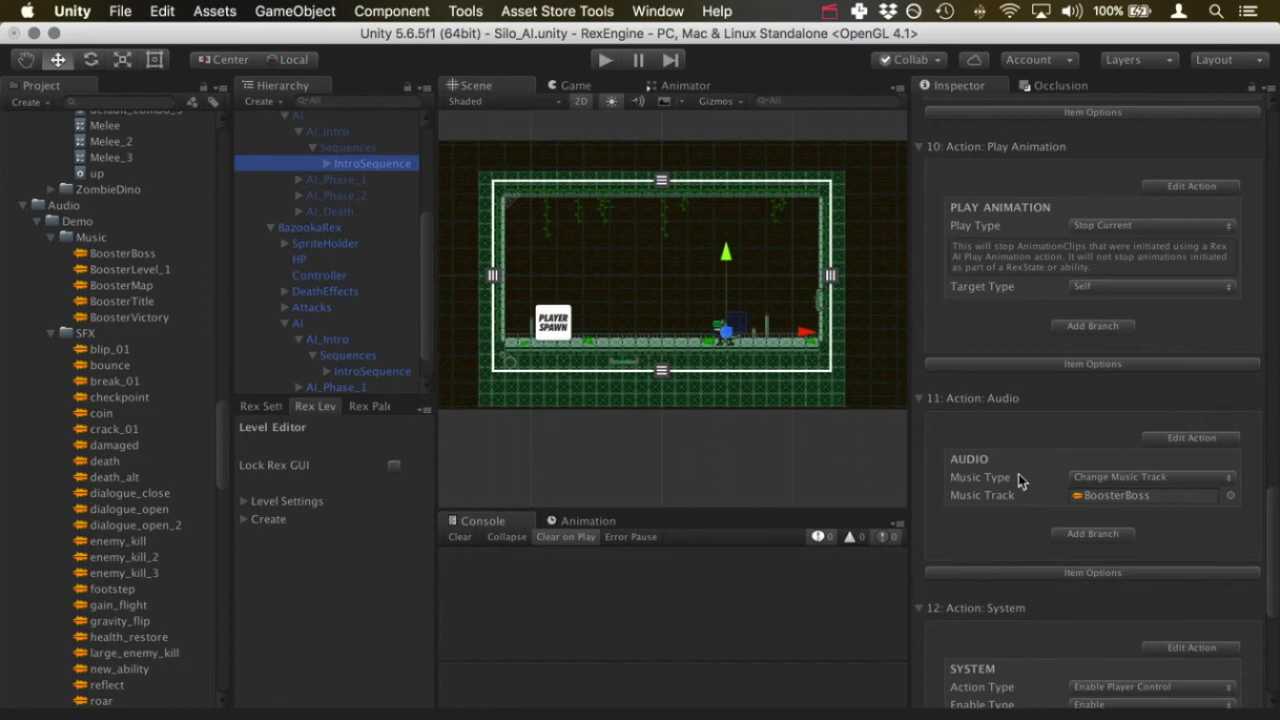
{"action": "scroll", "coordinate": [1020, 482], "scroll_direction": "down", "scroll_amount": 5}
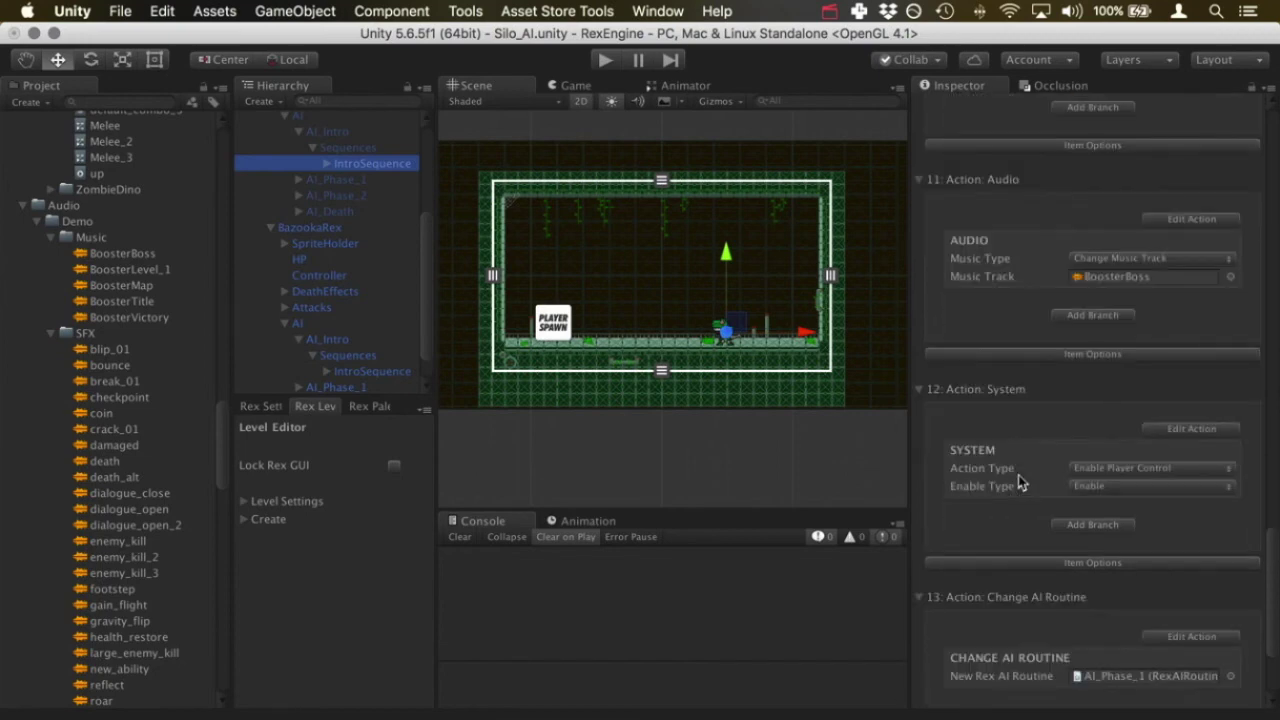
{"action": "scroll", "coordinate": [1020, 482], "scroll_direction": "down", "scroll_amount": 5}
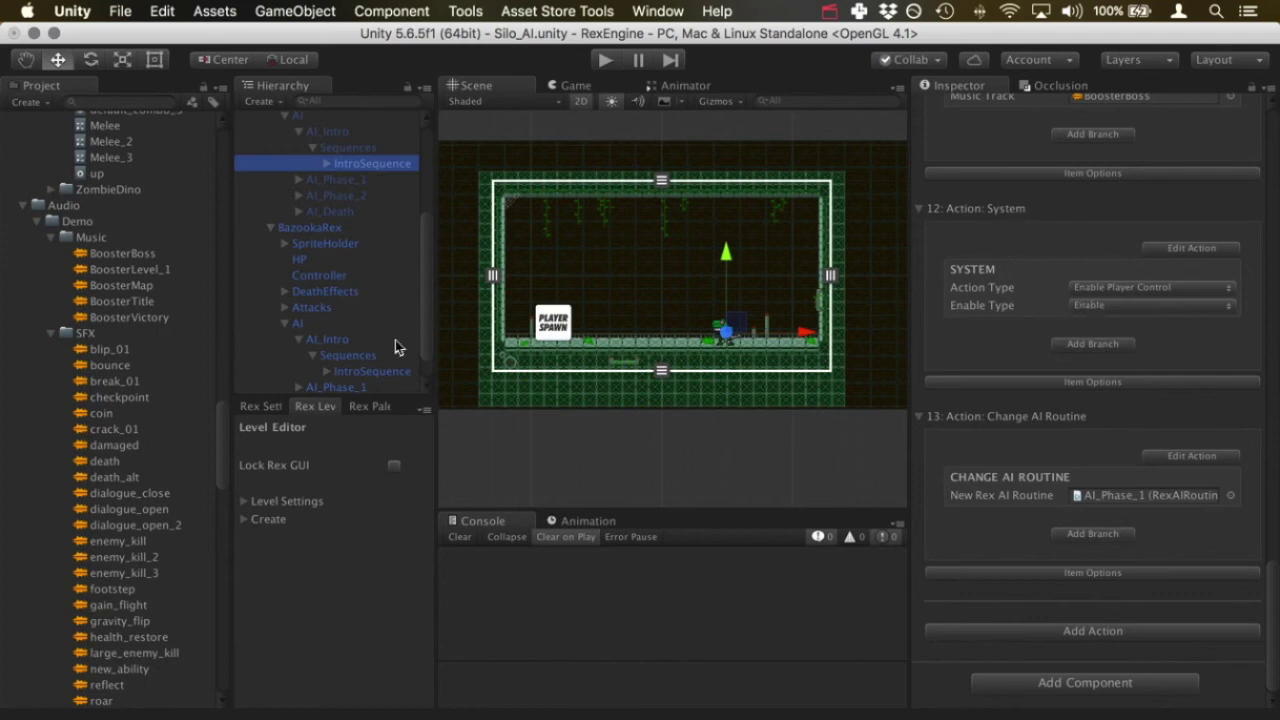
{"action": "left_click", "coordinate": [390, 376]}
{"action": "left_click", "coordinate": [1128, 632]}
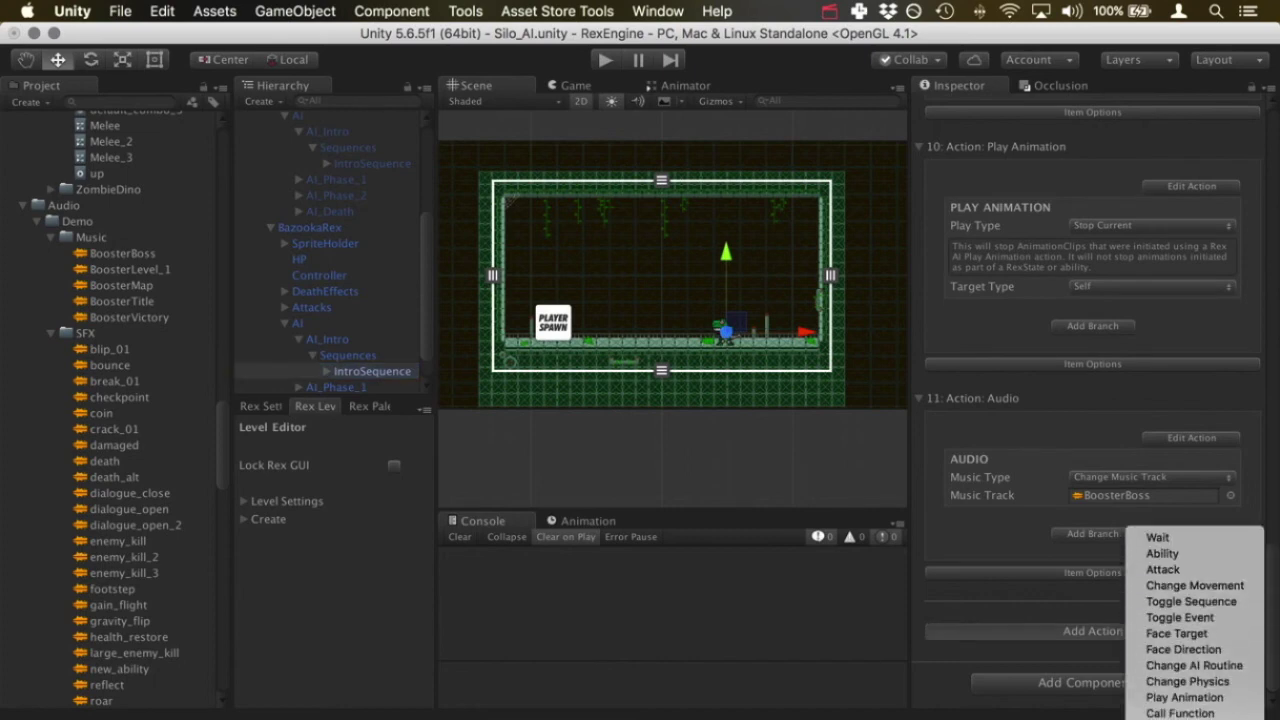
{"action": "left_click", "coordinate": [1134, 601]}
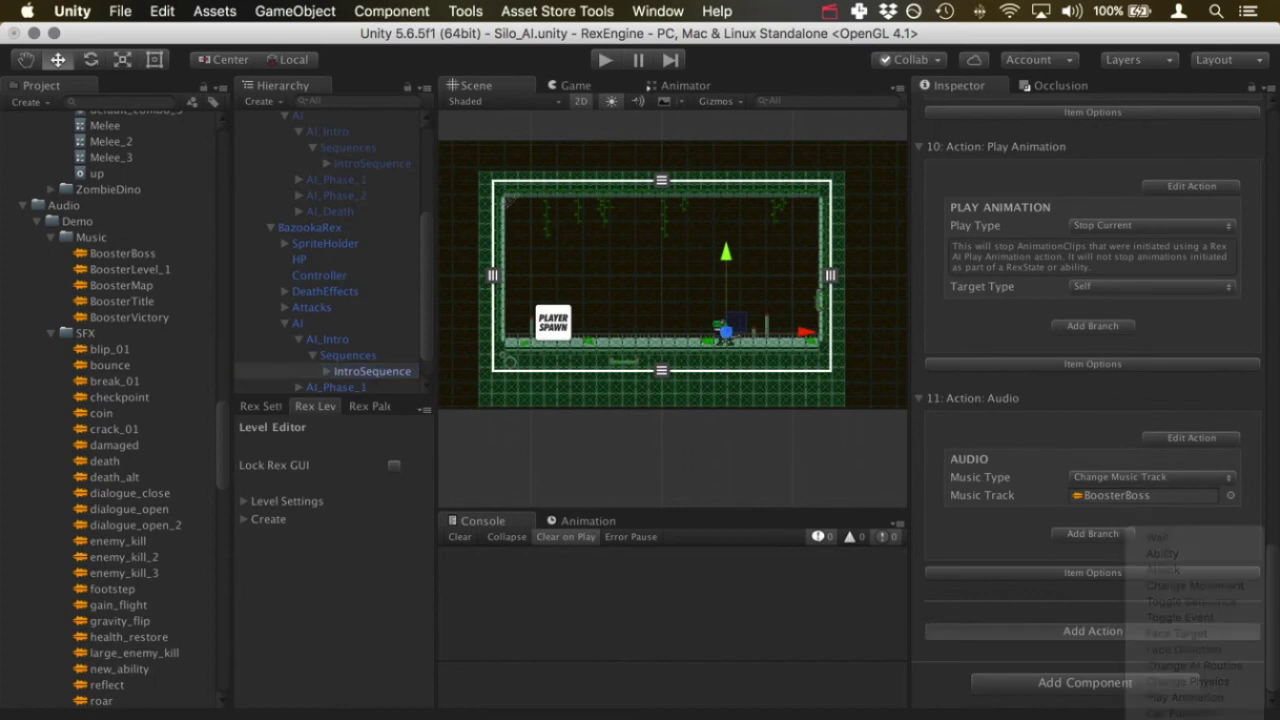
{"action": "scroll", "coordinate": [1134, 600], "scroll_direction": "down", "scroll_amount": 5}
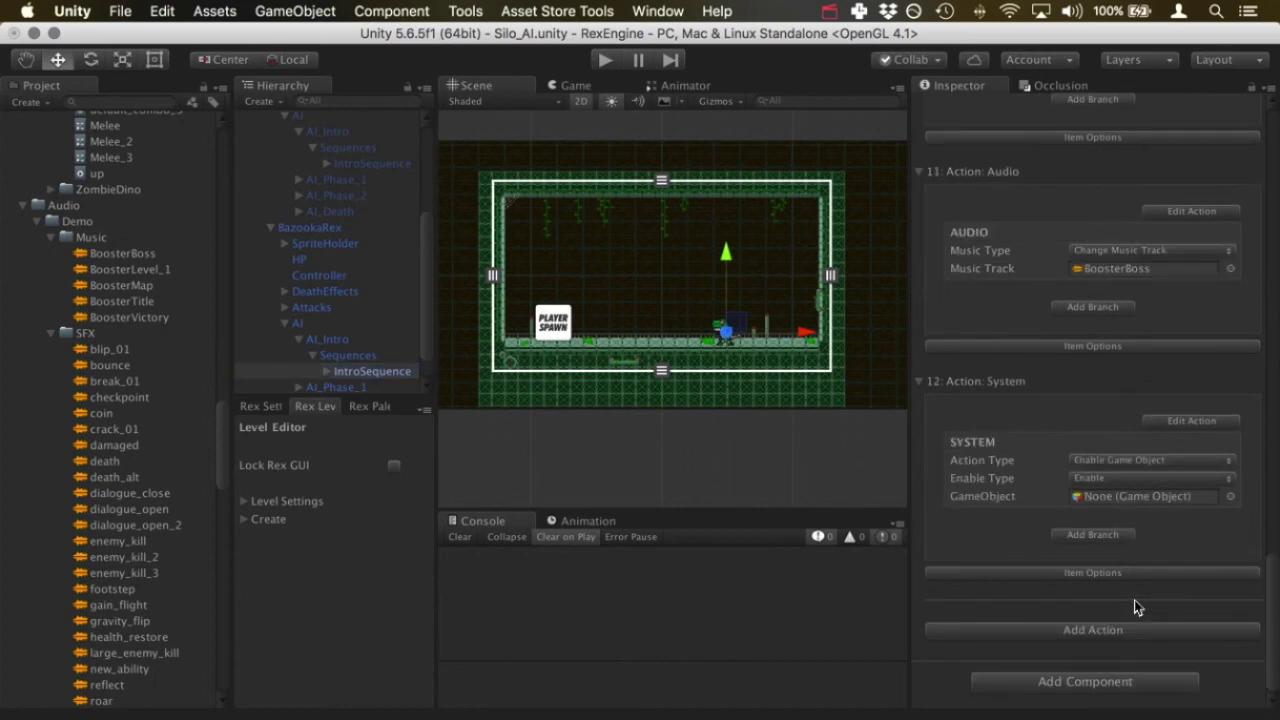
Set the new System action's action type to Enable Player Control and its enable type to Enable
{"action": "left_click", "coordinate": [1178, 459]}
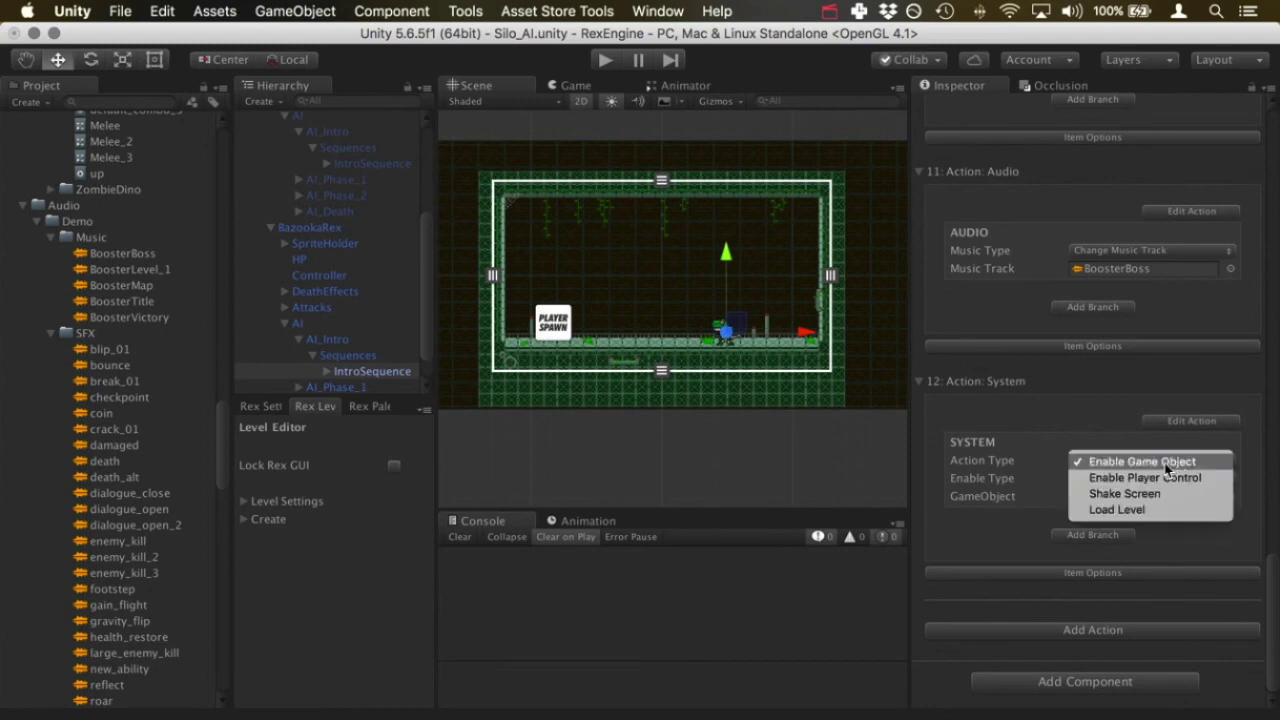
{"action": "left_click", "coordinate": [1174, 478]}
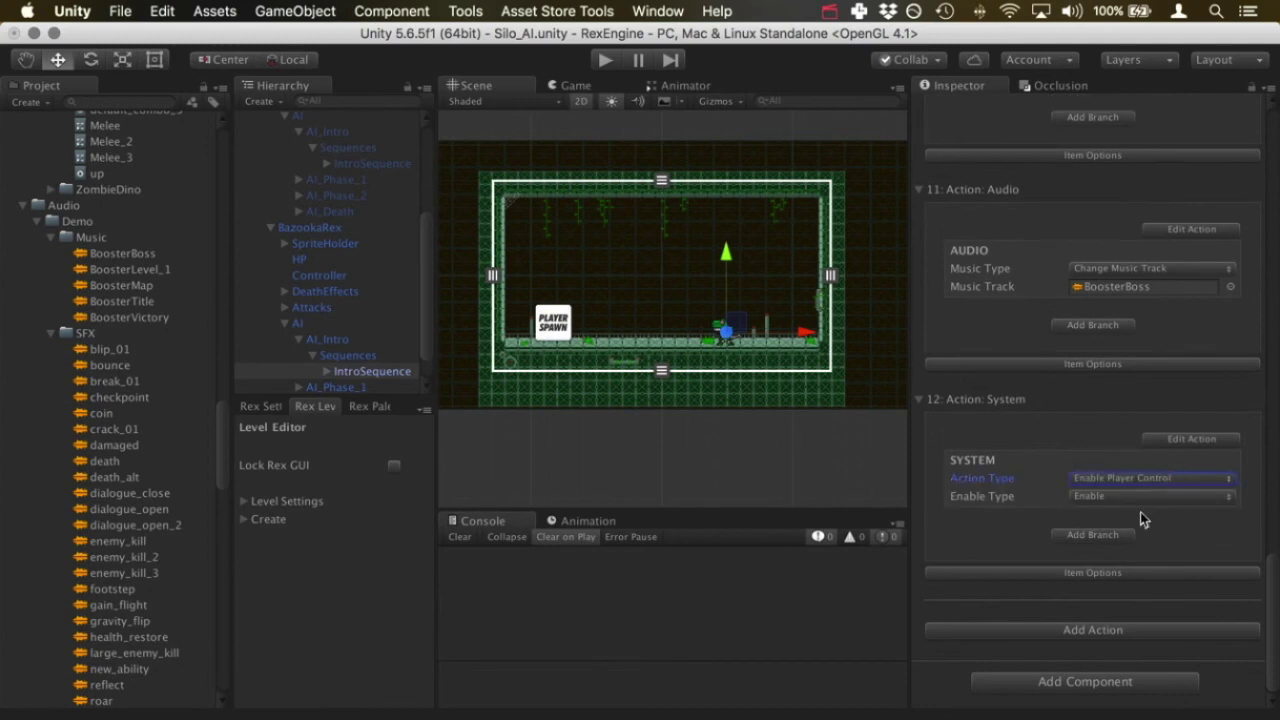
{"action": "left_click", "coordinate": [1135, 497]}
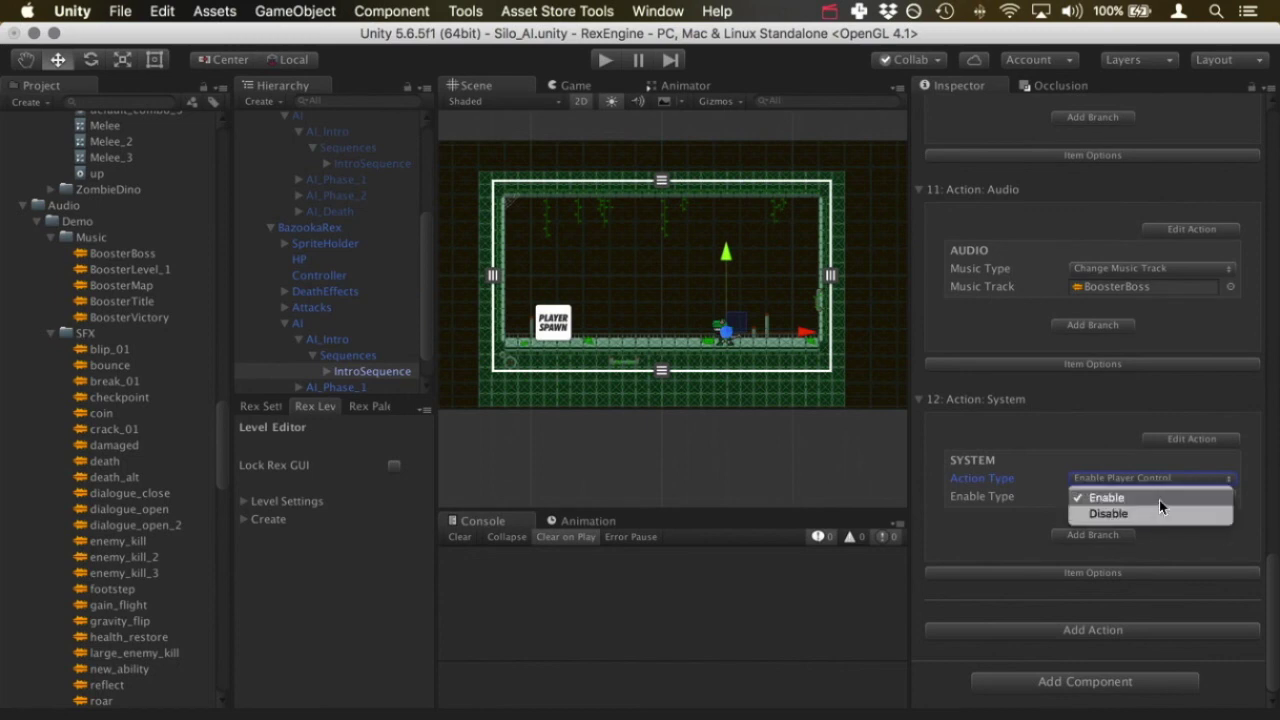
{"action": "left_click", "coordinate": [1160, 500]}
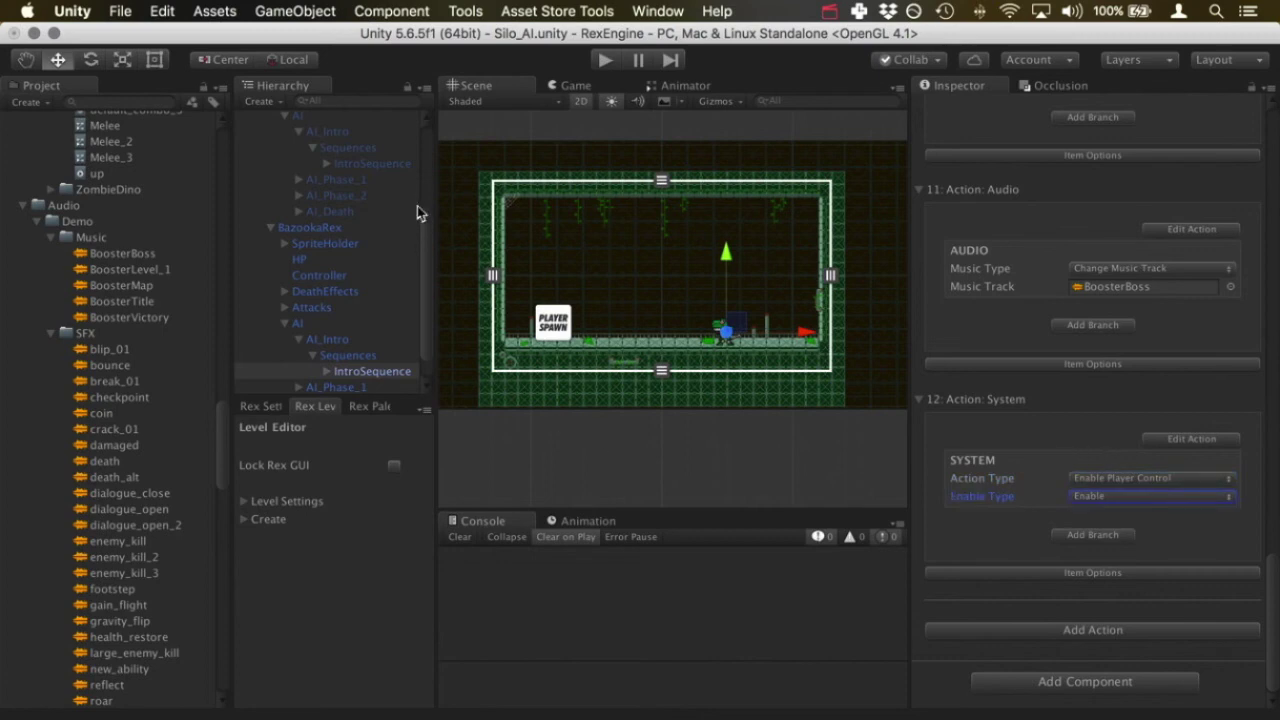
Review the old boss's thirteenth intro action and compare it with the end of BazookaRex's intro sequence
{"action": "left_click", "coordinate": [379, 162]}
{"action": "scroll", "coordinate": [950, 432], "scroll_direction": "down", "scroll_amount": 4}
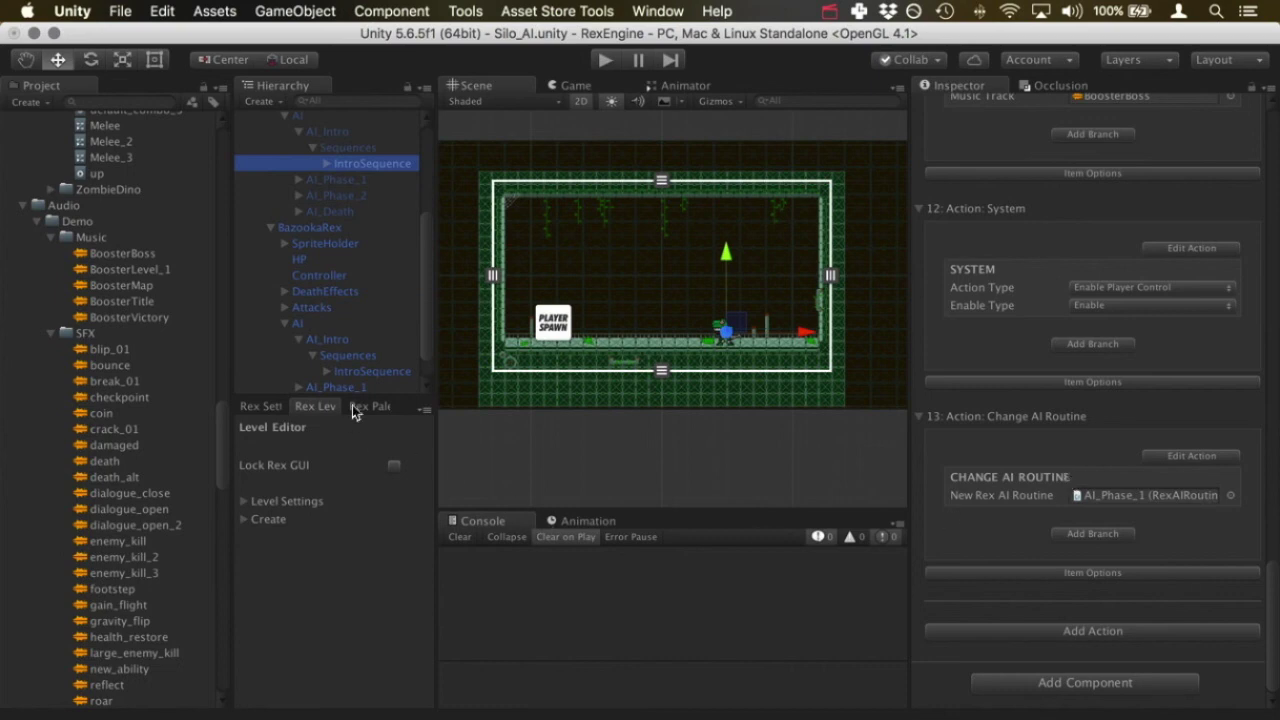
{"action": "left_click", "coordinate": [348, 373]}
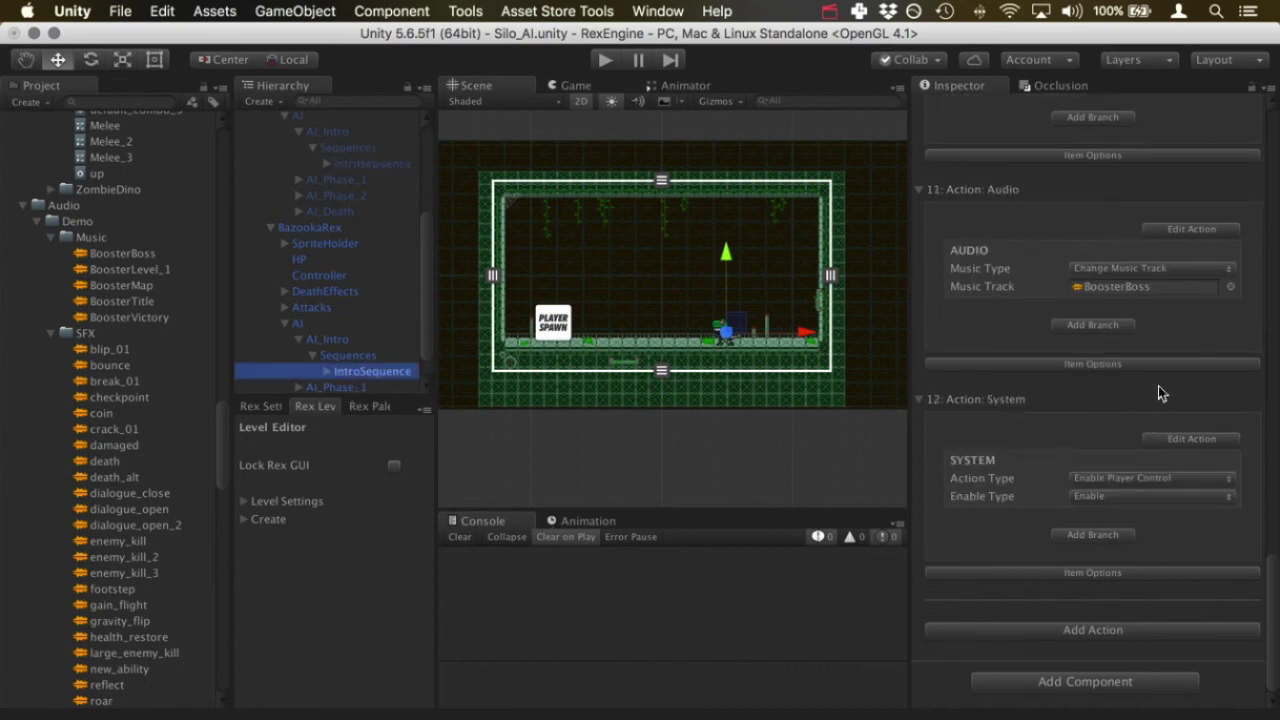
{"action": "scroll", "coordinate": [1158, 396], "scroll_direction": "up", "scroll_amount": 1}
{"action": "scroll", "coordinate": [1158, 398], "scroll_direction": "down", "scroll_amount": 1}
Turn off Is Music Muted in the project's Debug settings and save the settings
{"action": "left_click", "coordinate": [269, 408]}
{"action": "left_click", "coordinate": [244, 572]}
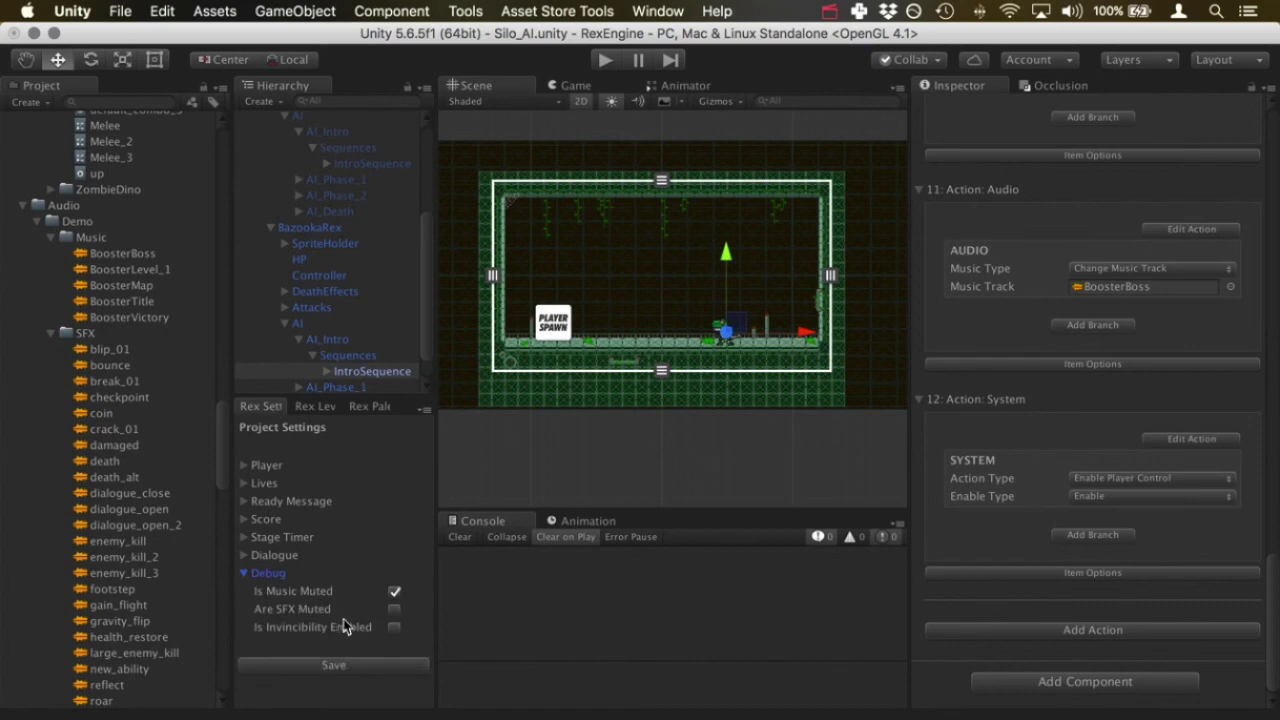
{"action": "left_click", "coordinate": [394, 591]}
{"action": "left_click", "coordinate": [390, 670]}
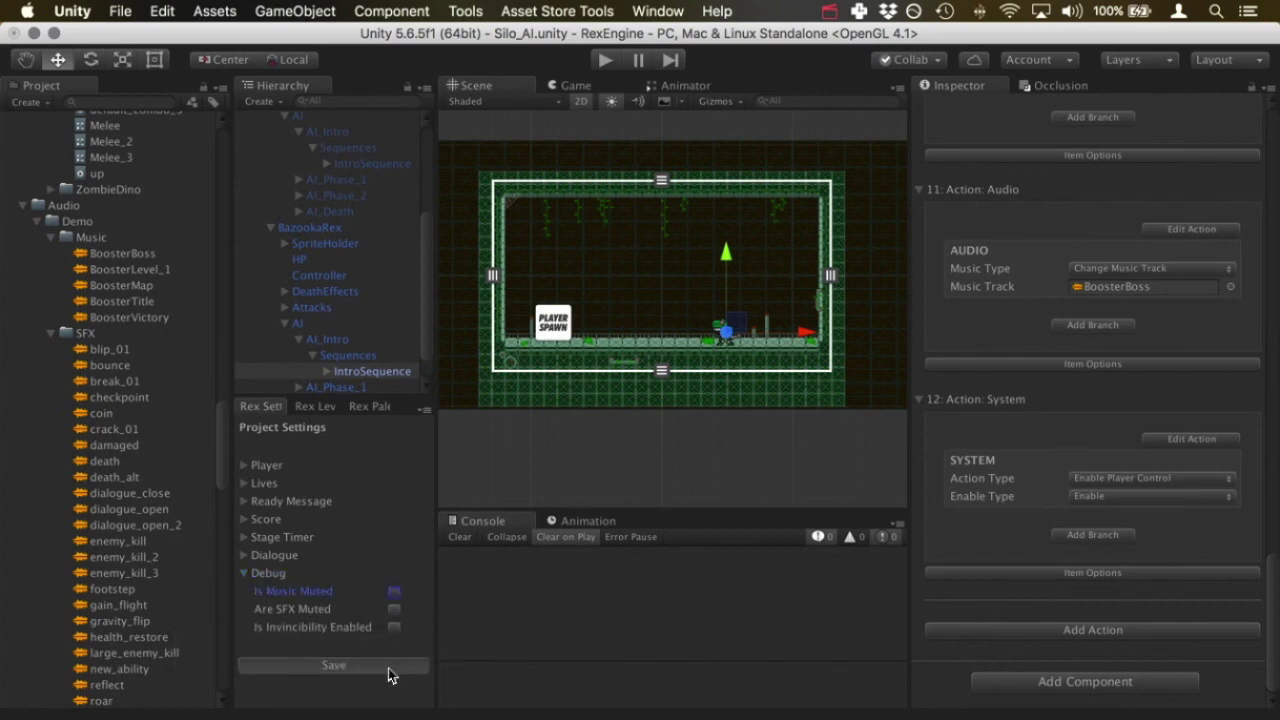
Playtest the boss intro, run and jump with the player character to check its controls, and stop the game
{"action": "left_click", "coordinate": [606, 62]}
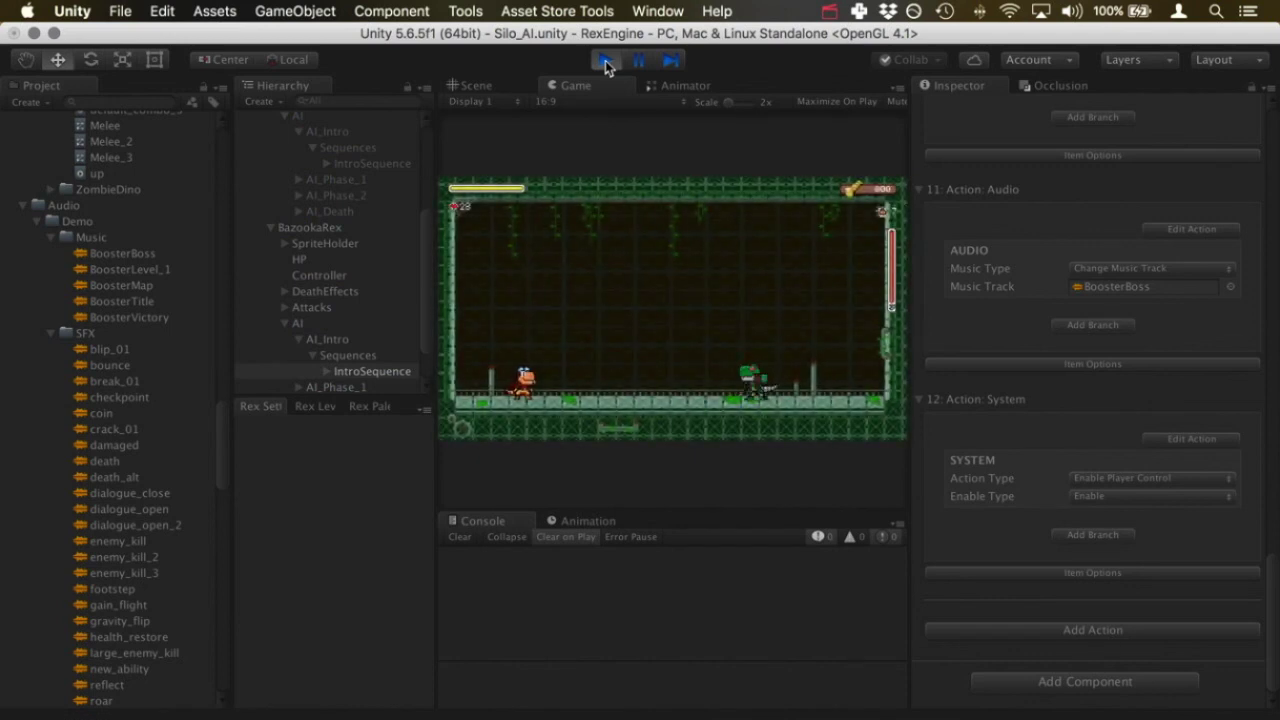
{"action": "key", "text": "Right"}
{"action": "key", "text": "Left"}
{"action": "key", "text": "space"}
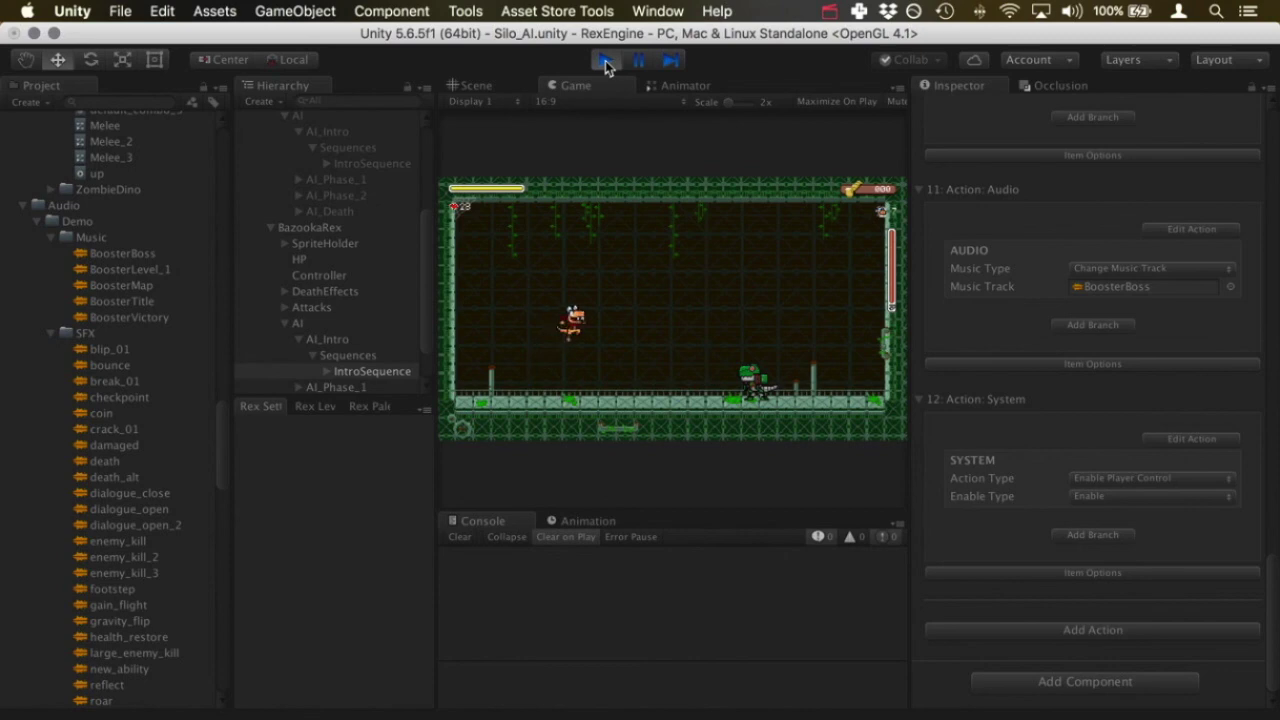
{"action": "key", "text": "Right"}
{"action": "key", "text": "space"}
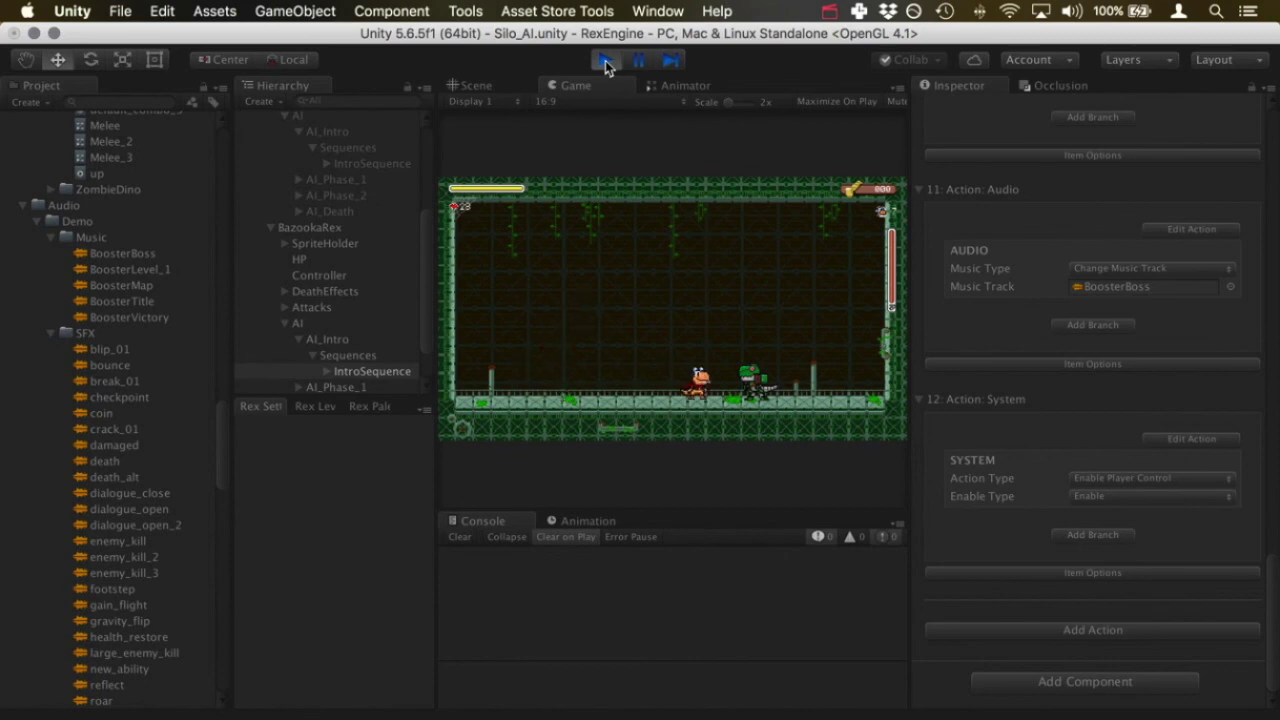
{"action": "key", "text": "Right"}
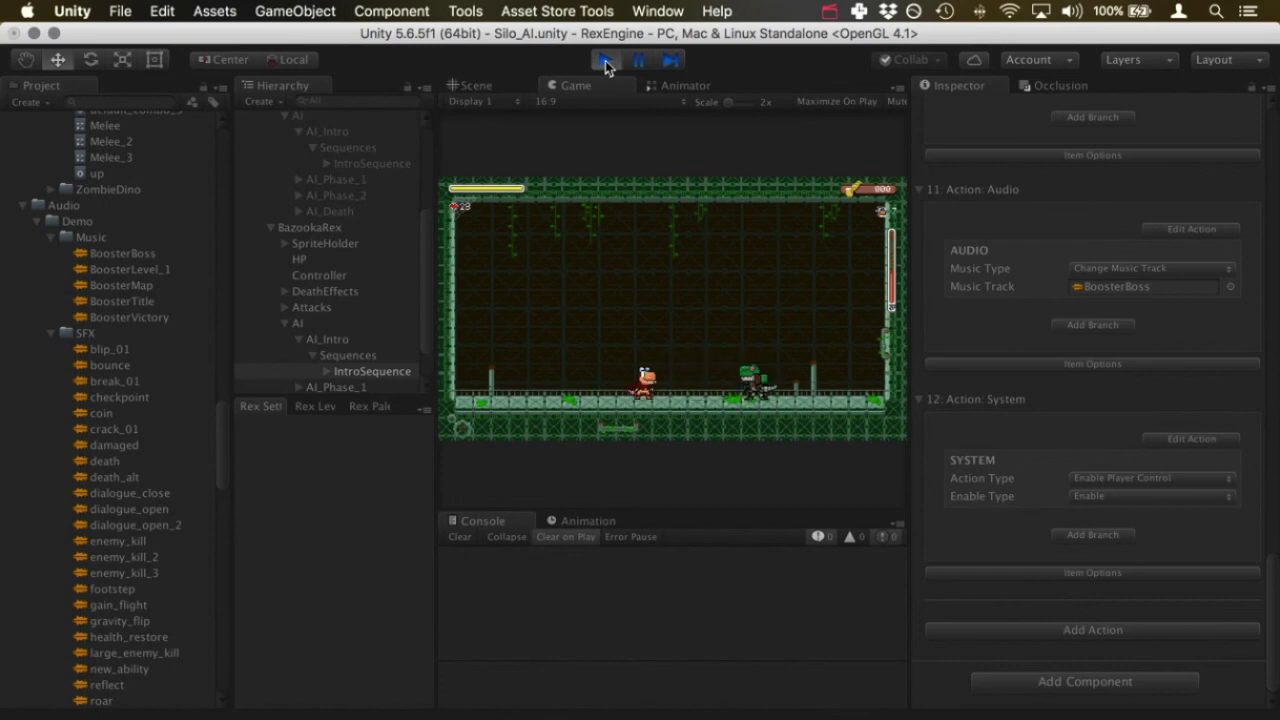
{"action": "left_click", "coordinate": [605, 60]}
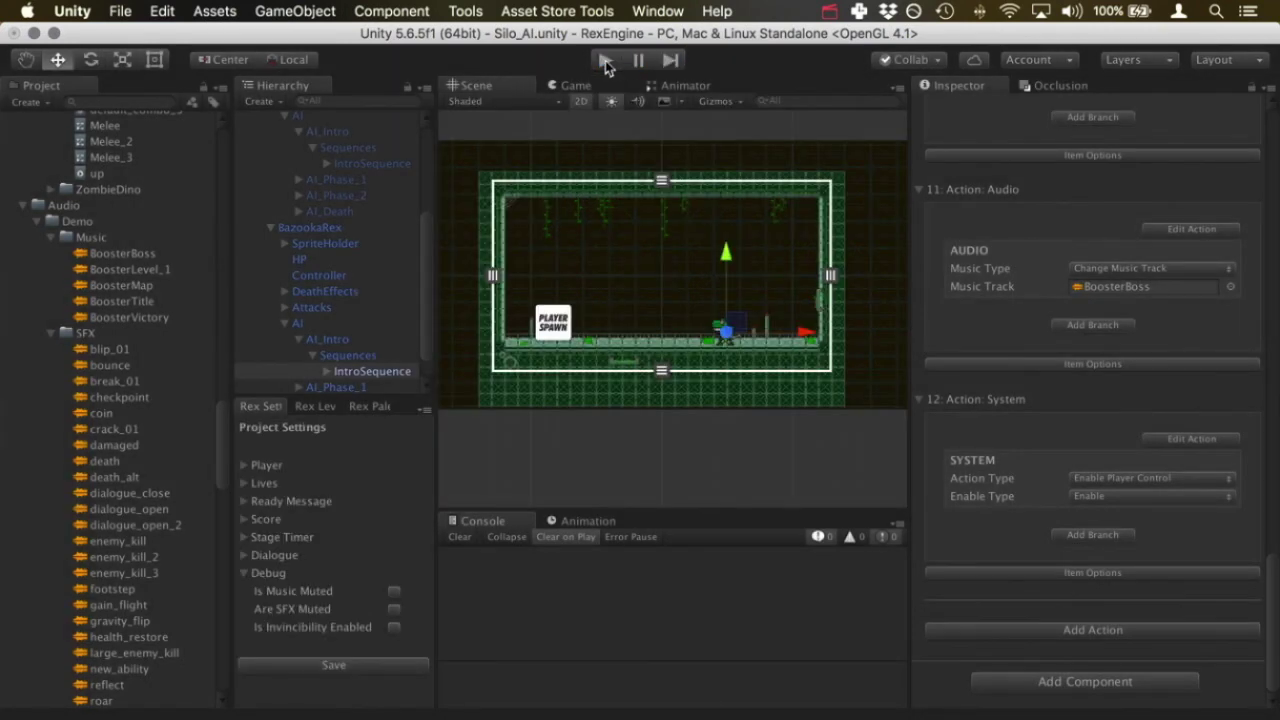